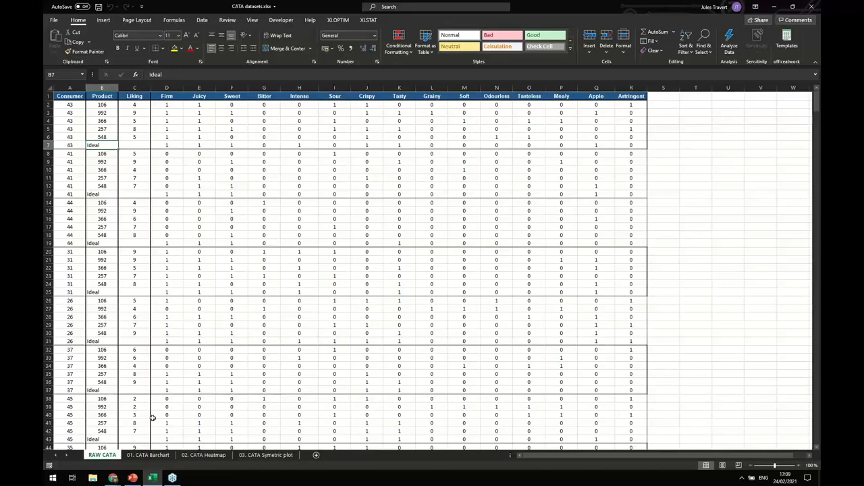
# Examine the Attributes and % Checked columns on the 01. CATA Barchart sheet.
pyautogui.click(151, 456)
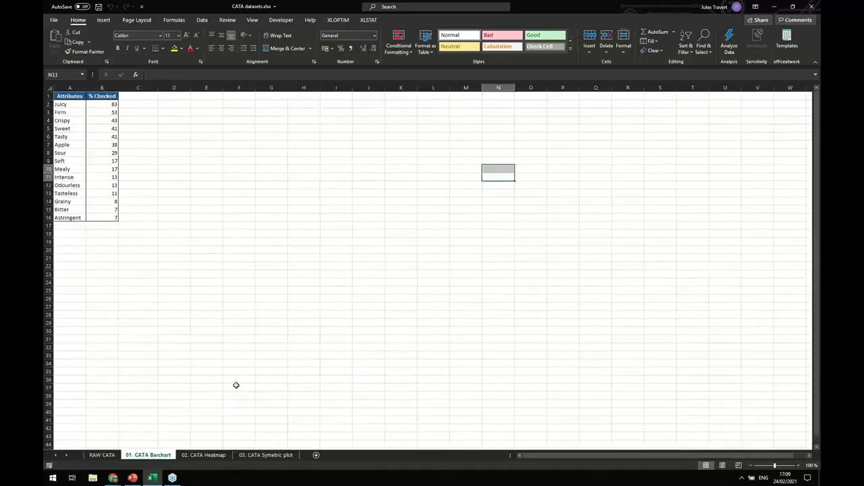
pyautogui.click(201, 340)
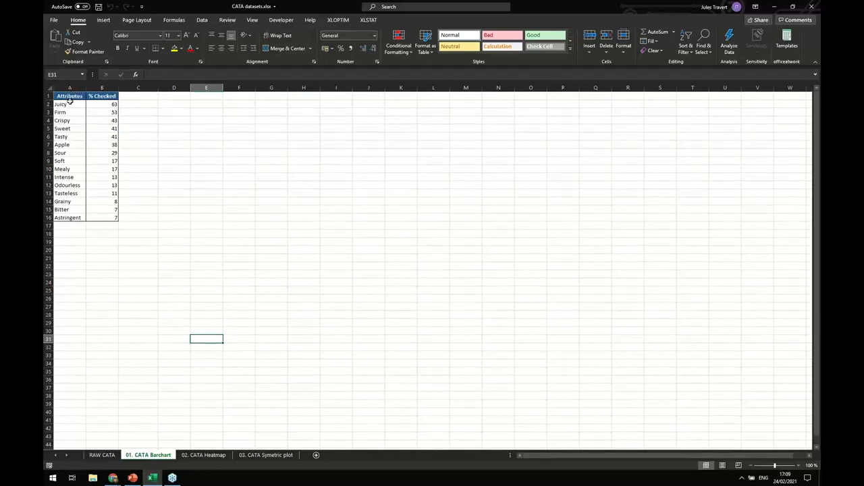
pyautogui.moveTo(70, 97); pyautogui.dragTo(101, 217)
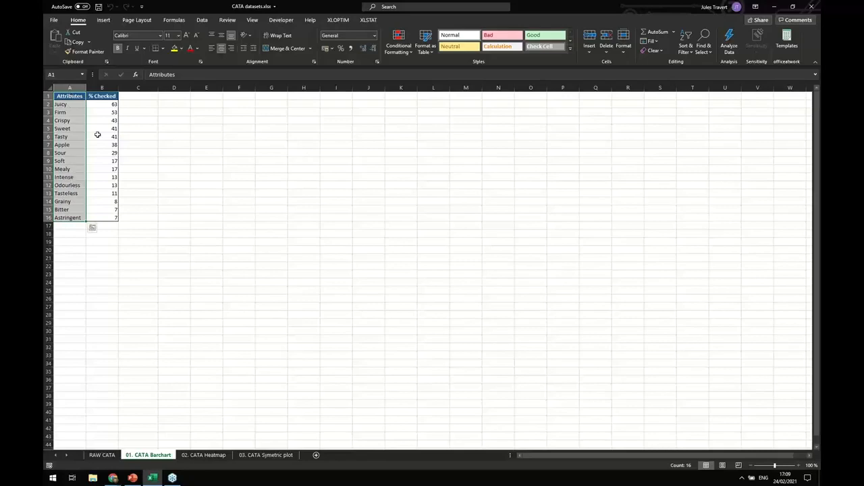
pyautogui.moveTo(101, 97); pyautogui.dragTo(108, 212)
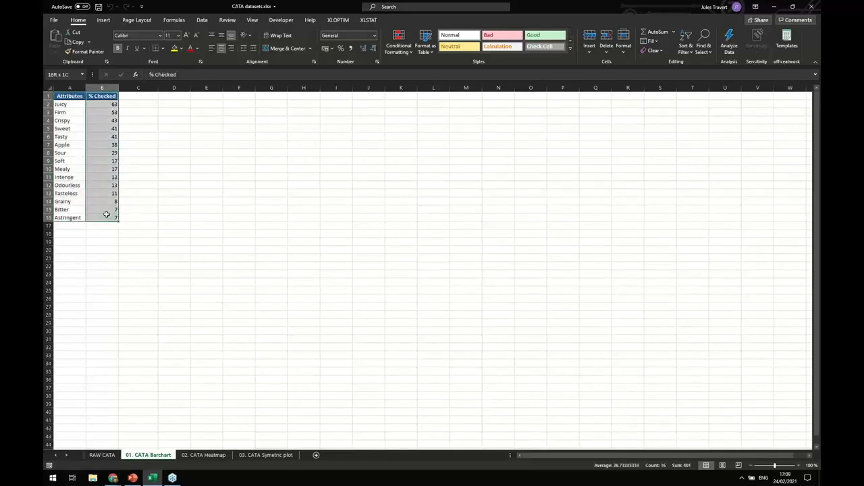
pyautogui.click(160, 178)
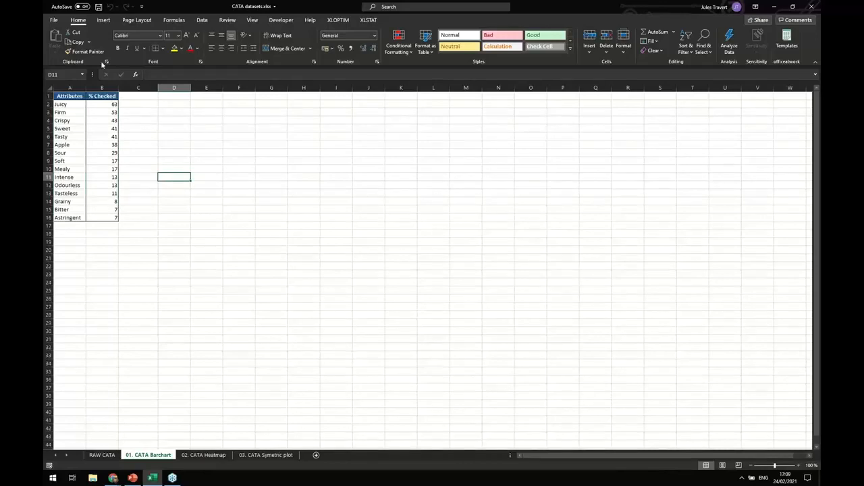
pyautogui.click(64, 105)
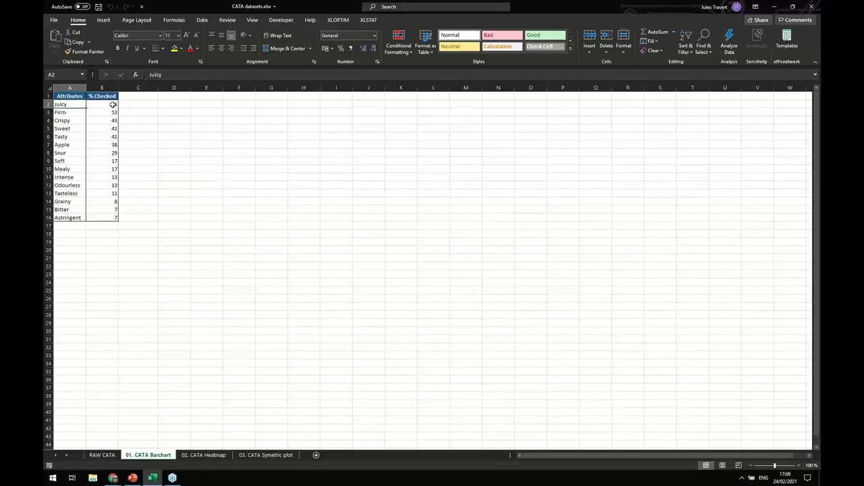
pyautogui.click(113, 105)
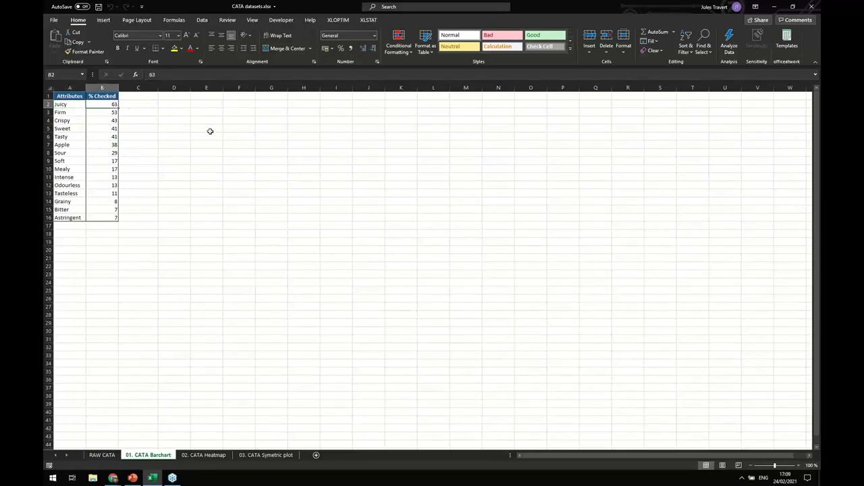
pyautogui.click(238, 160)
pyautogui.moveTo(74, 96); pyautogui.dragTo(114, 216)
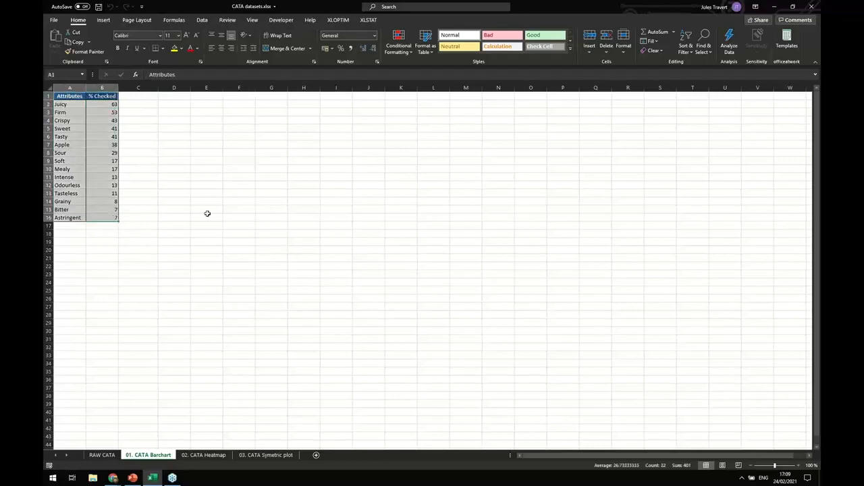
pyautogui.click(244, 211)
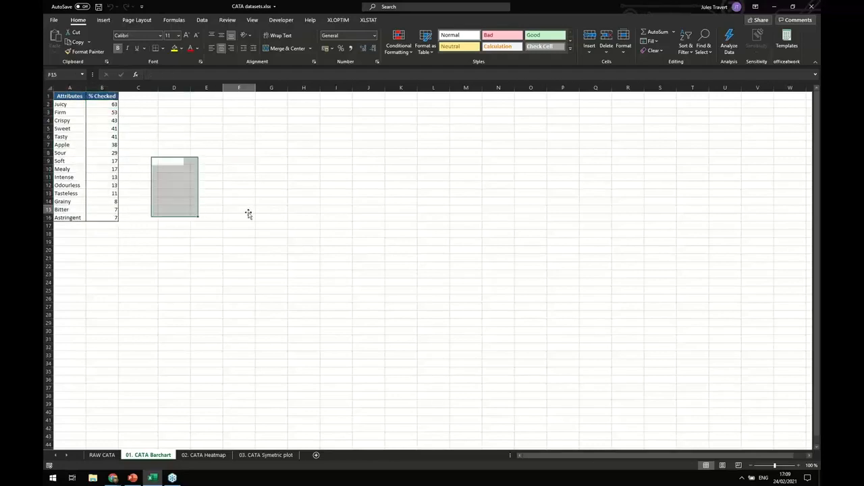
pyautogui.click(702, 26)
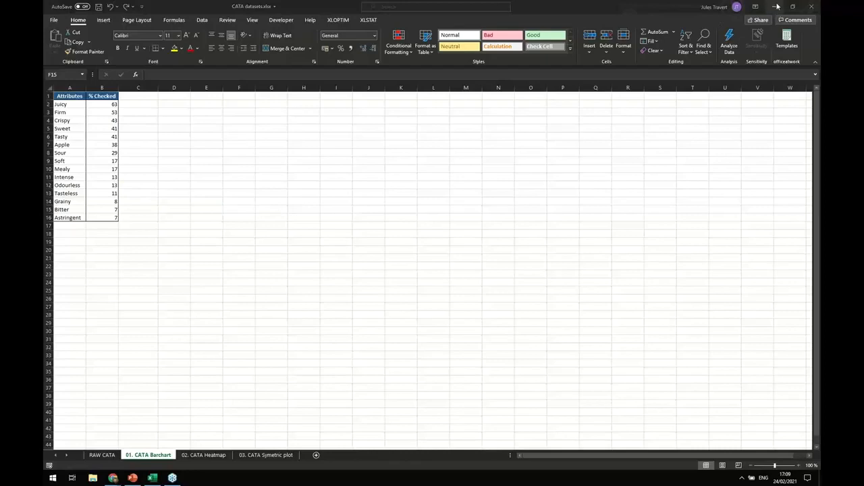
# Minimize Excel, launch Zenplot from the desktop and maximize its window.
pyautogui.click(776, 6)
pyautogui.click(776, 7)
pyautogui.doubleClick(451, 220)
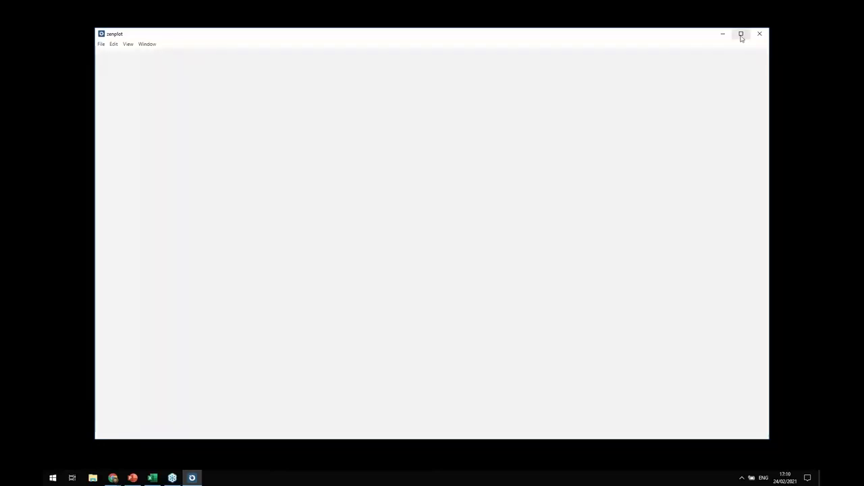
pyautogui.click(741, 35)
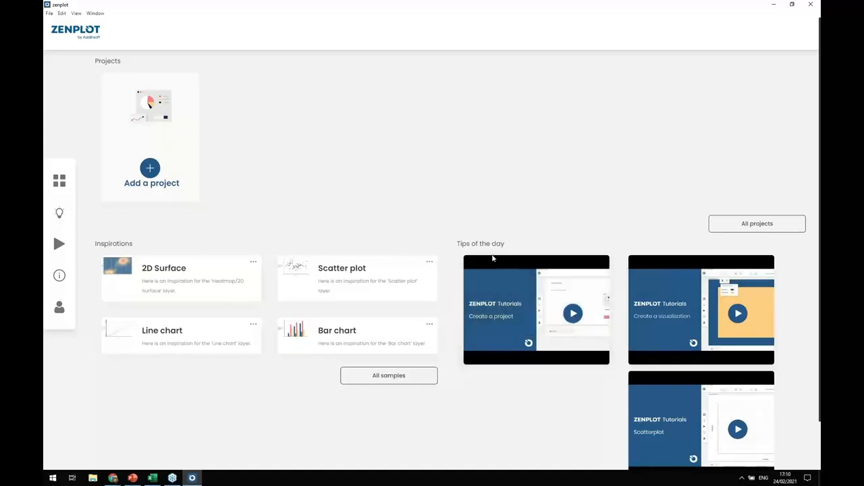
# Add a new project and name it CATA Project.
pyautogui.click(59, 181)
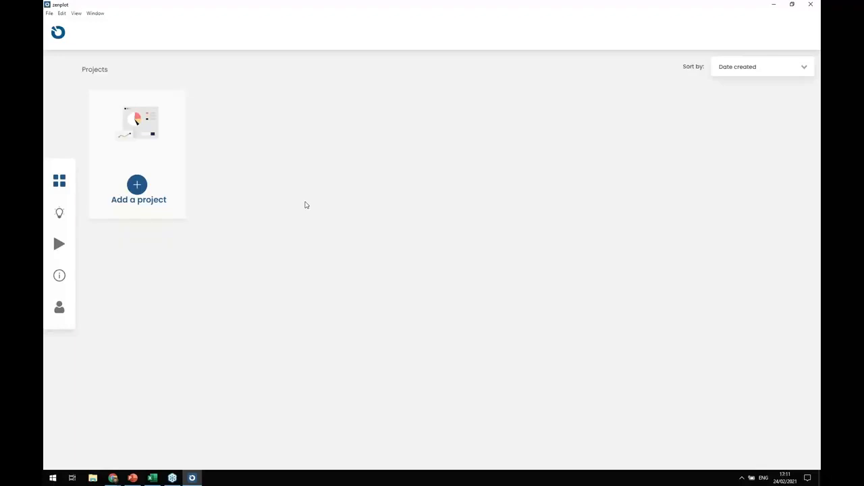
pyautogui.click(141, 186)
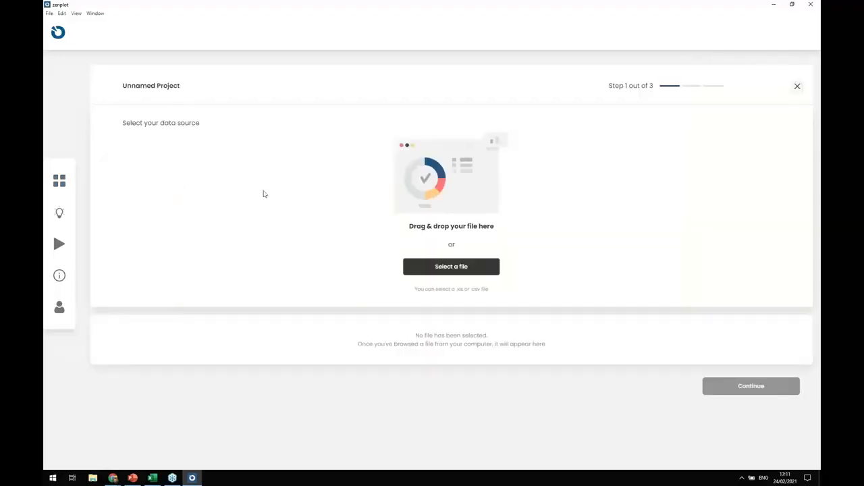
pyautogui.click(144, 84)
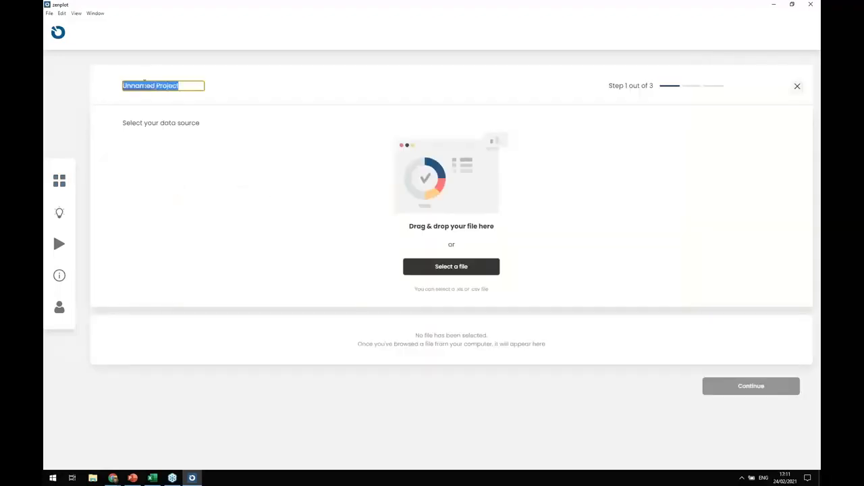
pyautogui.write('CAT')
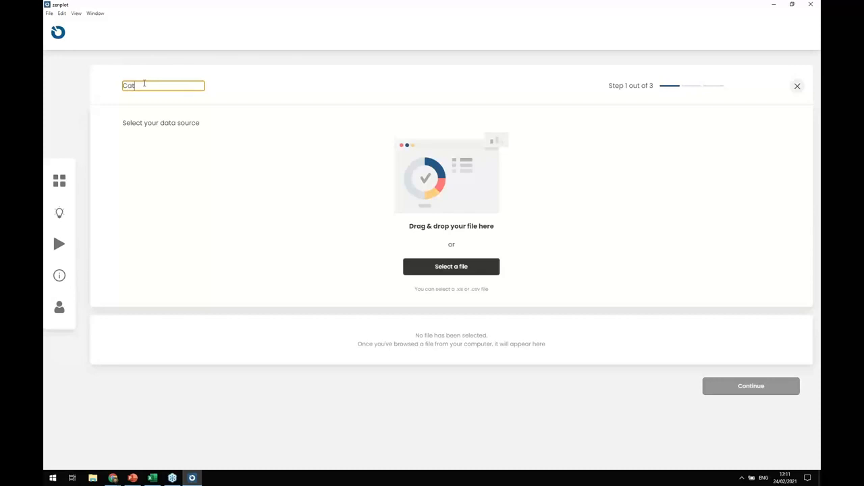
pyautogui.write('A Project')
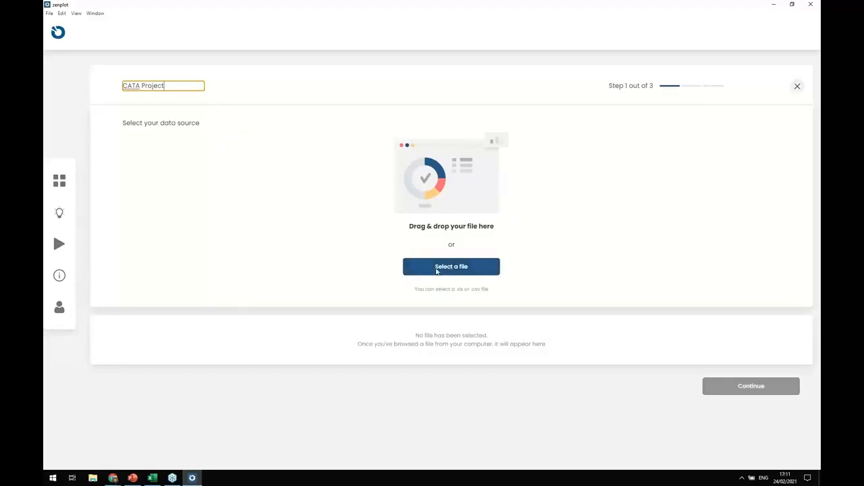
# Switch to Excel to review the Attributes and % Checked table, and return to Zenplot.
pyautogui.click(153, 478)
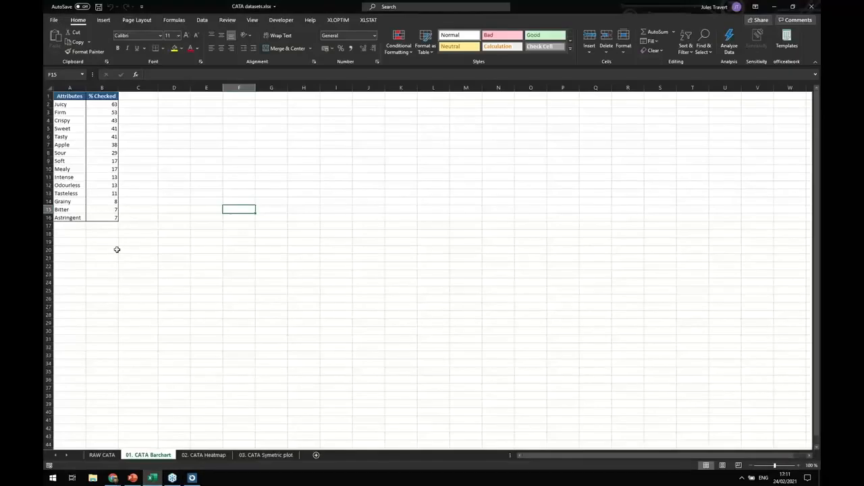
pyautogui.moveTo(66, 96); pyautogui.dragTo(110, 218)
pyautogui.click(192, 477)
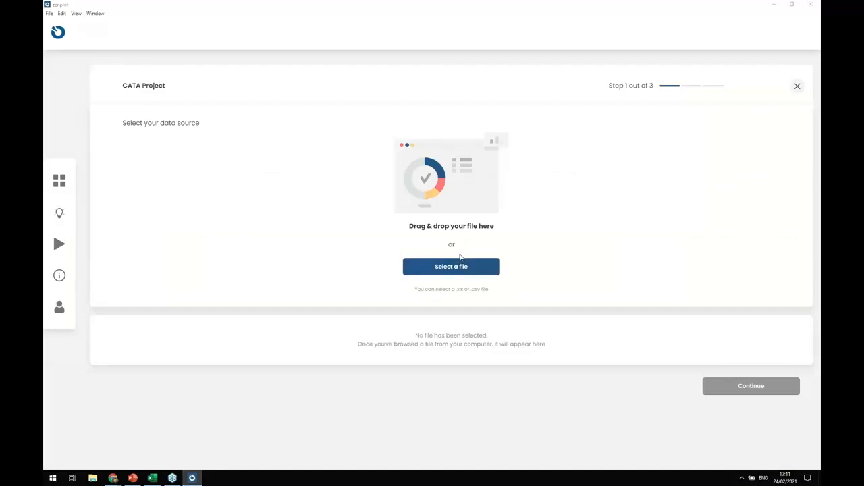
# Select 01. CATA Barchart.csv from the Webinar EN folder on the Desktop as the project's data source.
pyautogui.click(458, 266)
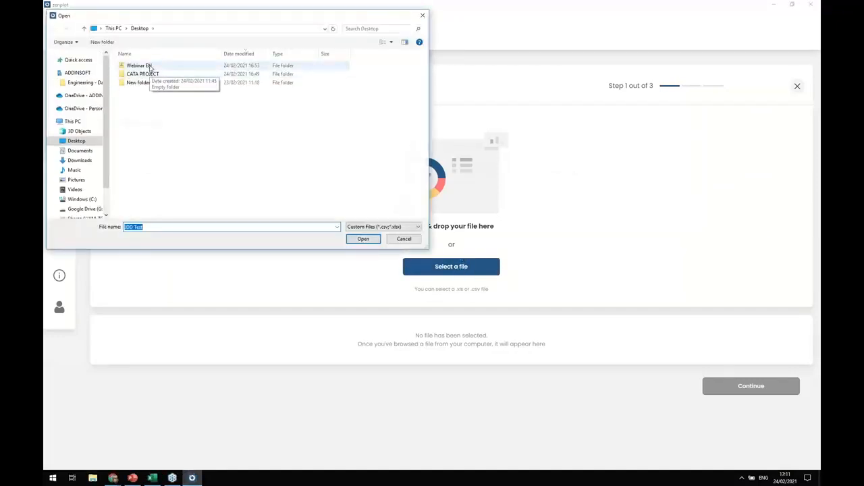
pyautogui.doubleClick(150, 68)
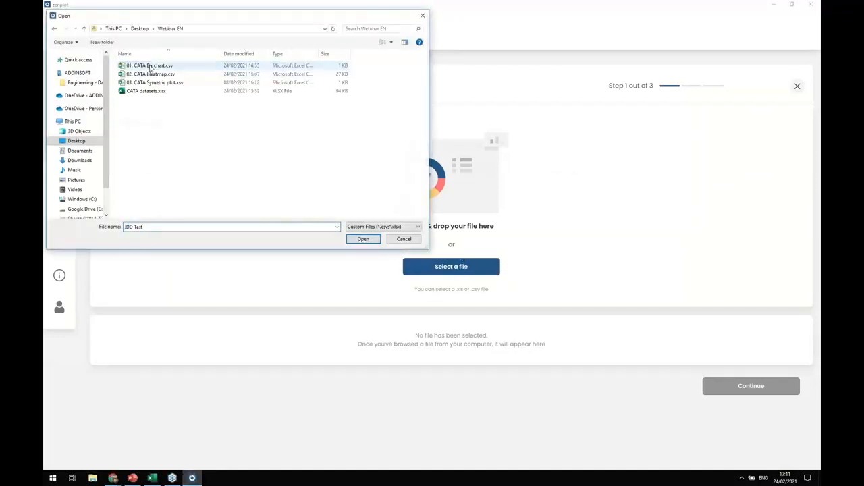
pyautogui.click(192, 67)
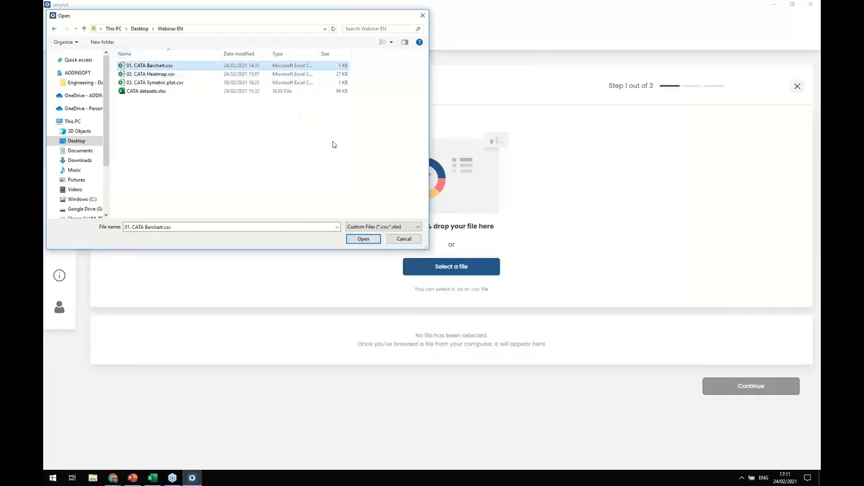
pyautogui.click(367, 240)
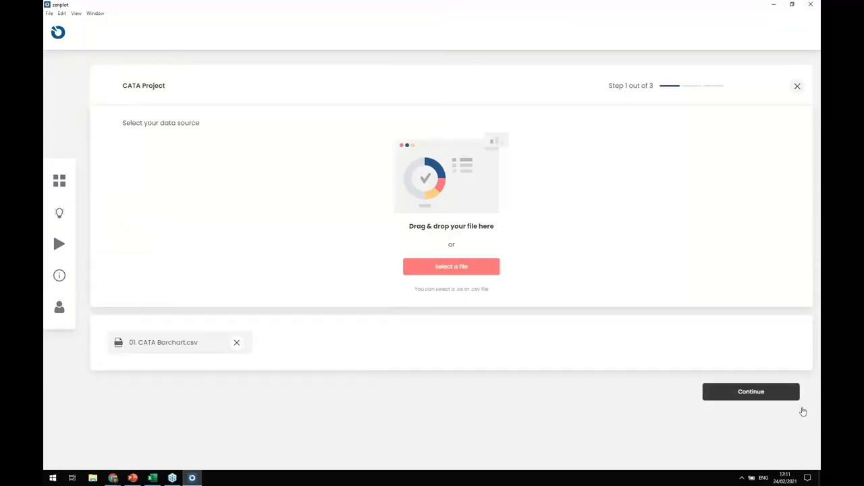
# Proceed to the data format check and choose Quantitative as the % Checked column's type.
pyautogui.click(770, 395)
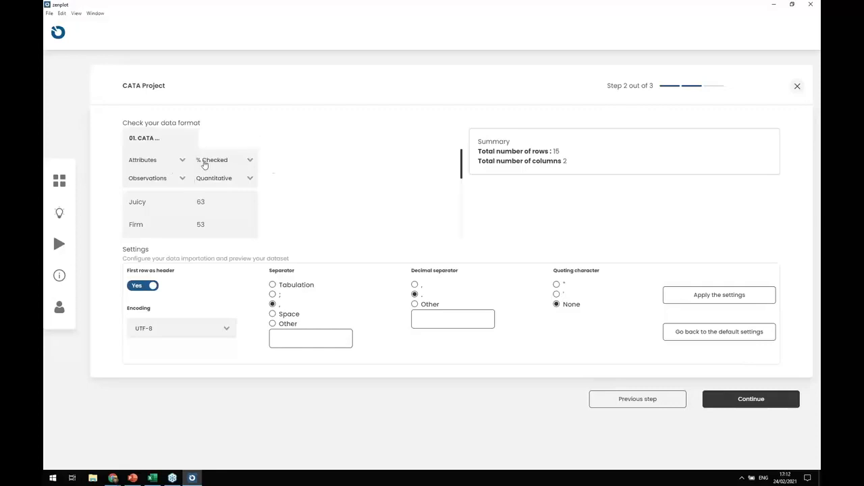
pyautogui.click(249, 179)
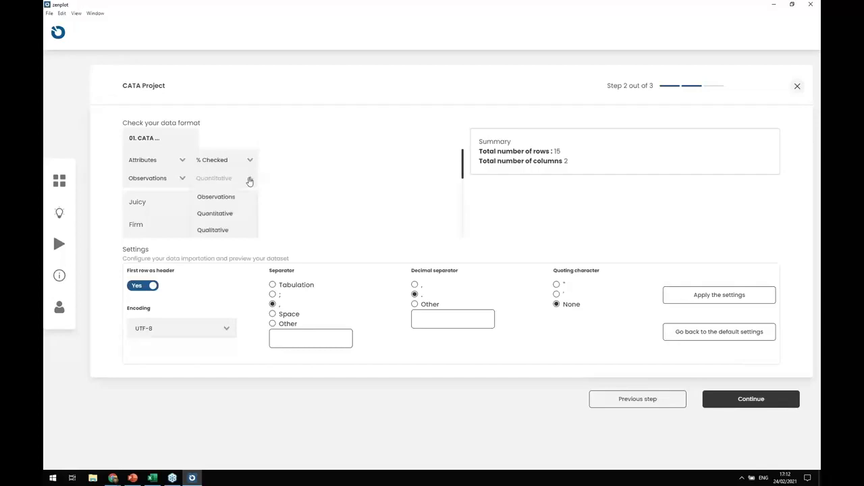
pyautogui.click(242, 213)
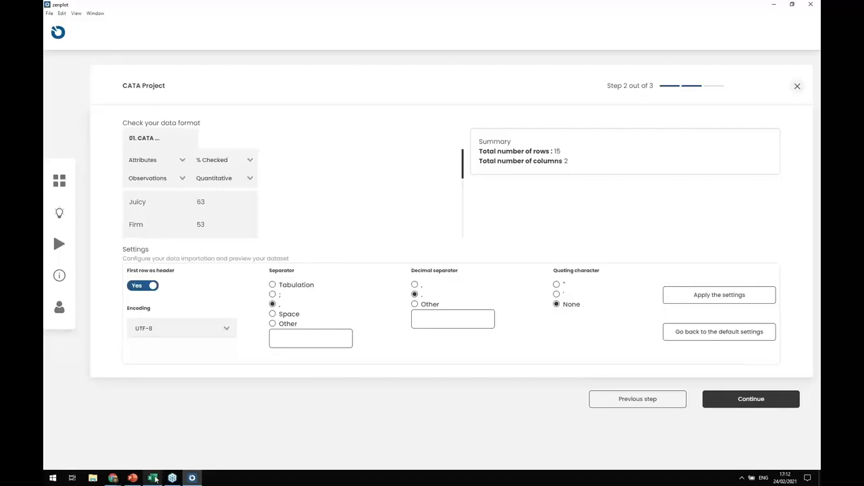
# Switch to Excel and examine the Juicy, Firm and Crispy entries in the Attributes column.
pyautogui.moveTo(155, 478)
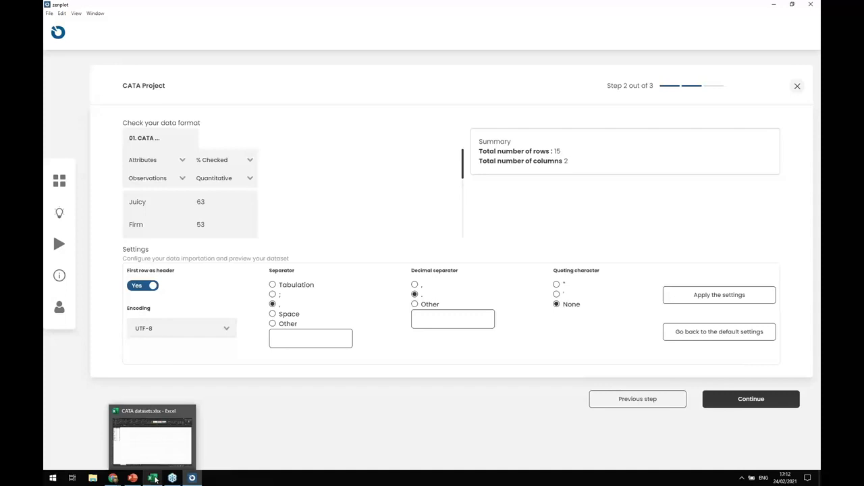
pyautogui.click(154, 478)
pyautogui.click(65, 104)
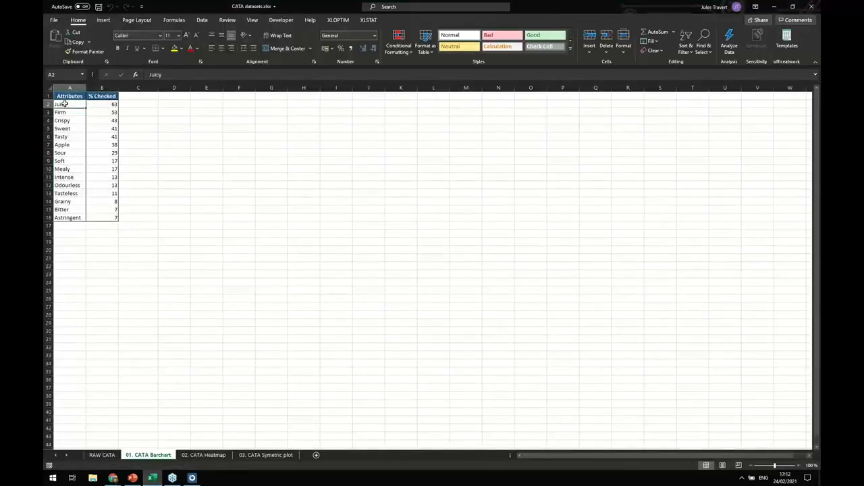
pyautogui.click(64, 112)
pyautogui.click(66, 121)
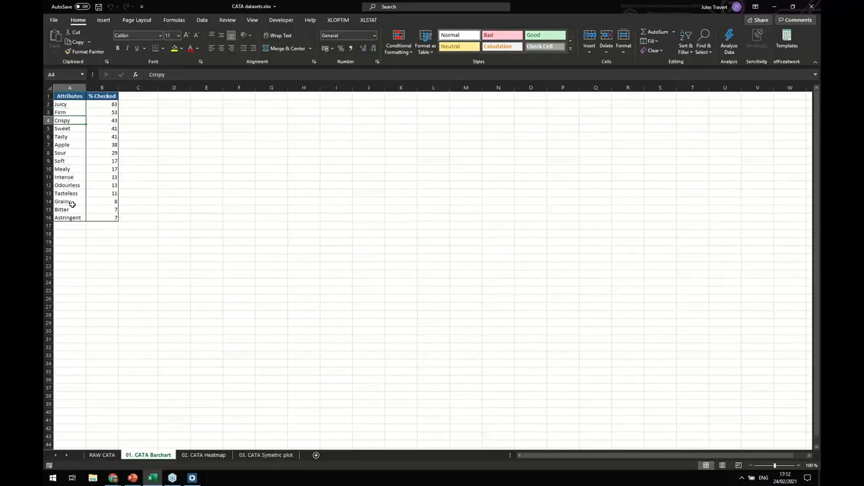
# Return to Zenplot, accept the import settings and finish the project setup to open the blank visualisation.
pyautogui.click(192, 478)
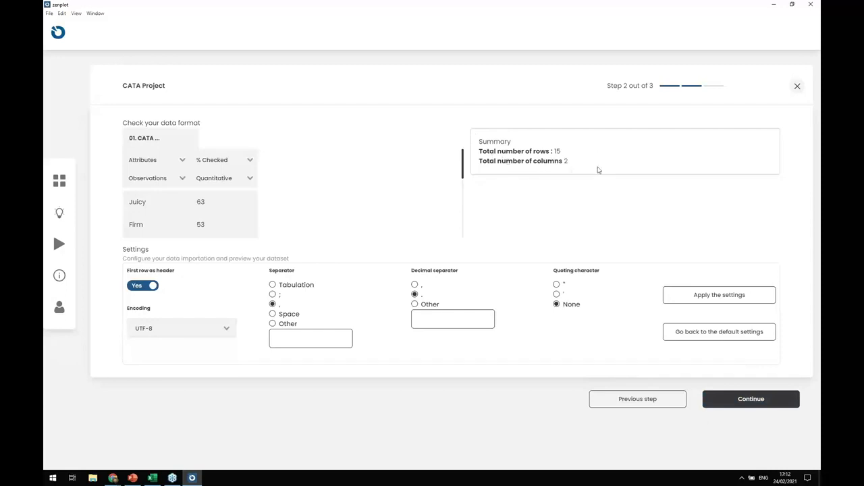
pyautogui.click(739, 400)
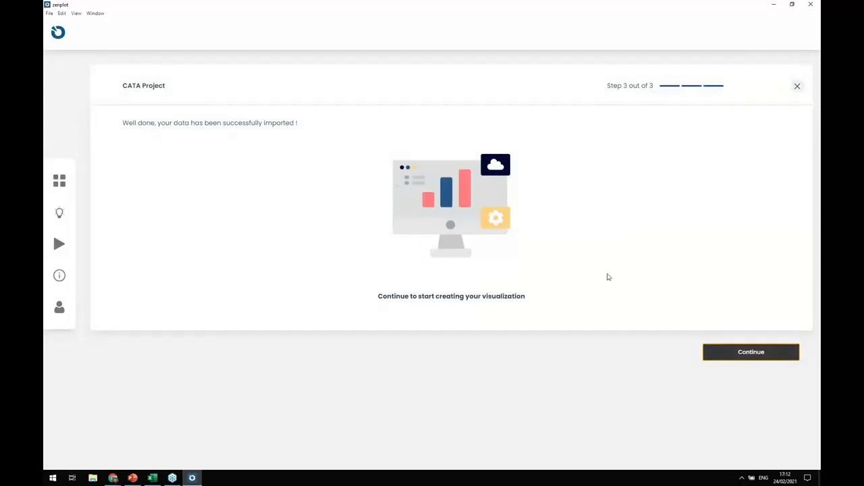
pyautogui.click(739, 354)
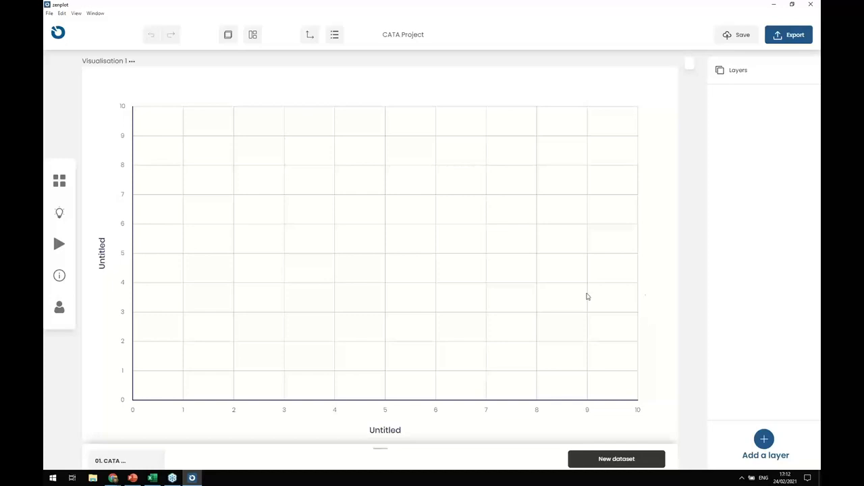
pyautogui.doubleClick(386, 35)
pyautogui.moveTo(422, 39); pyautogui.dragTo(425, 100)
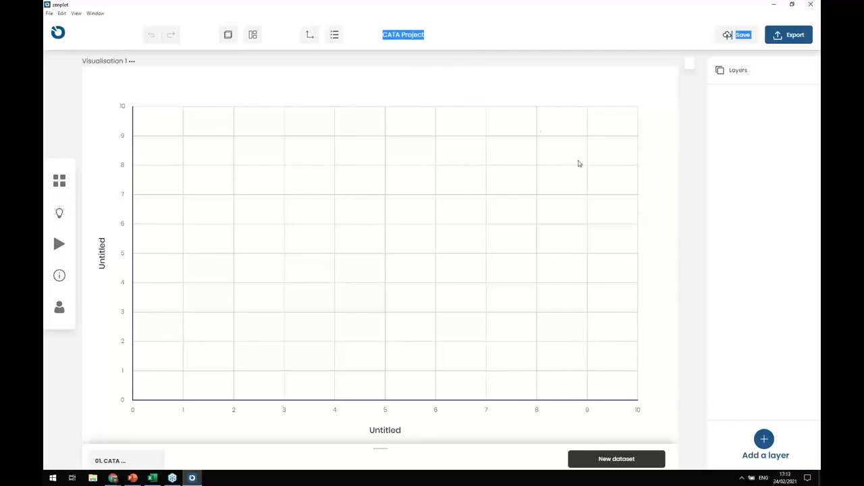
pyautogui.click(304, 57)
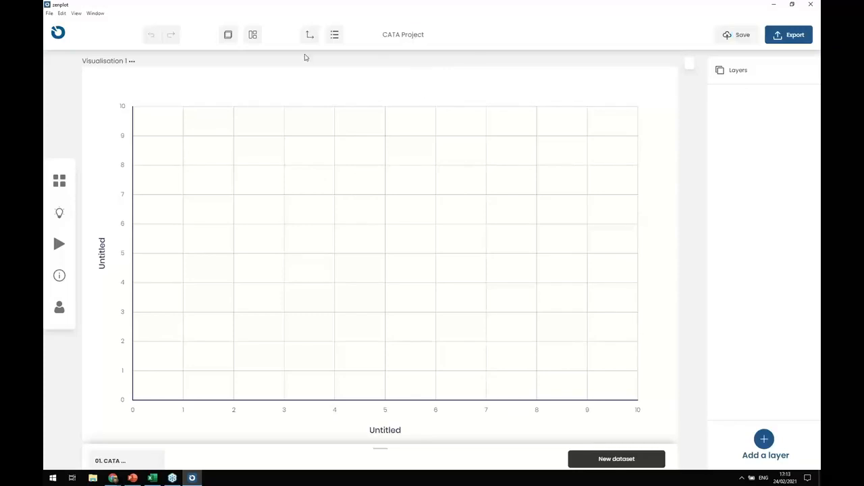
# Look over the project's list of visualisations and the available chart style templates without changing them.
pyautogui.click(228, 35)
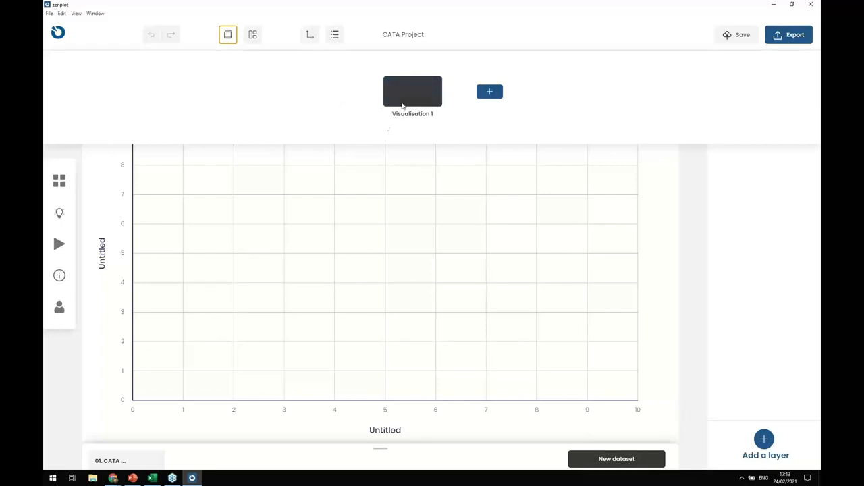
pyautogui.click(433, 172)
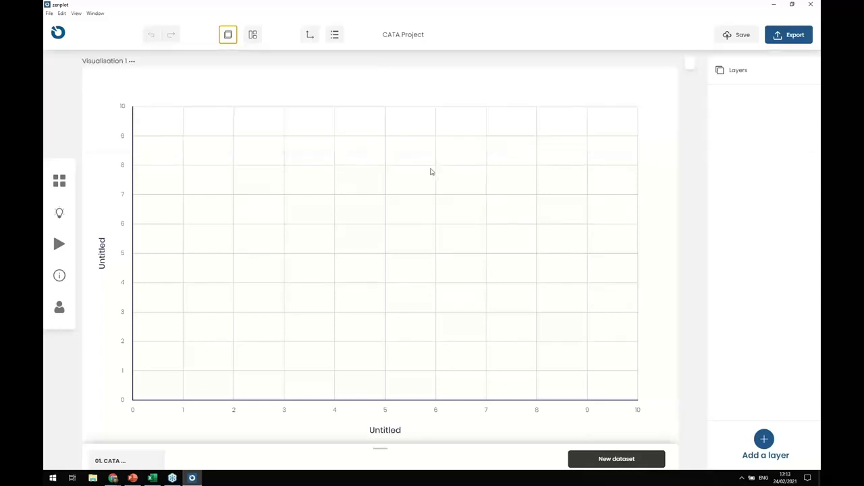
pyautogui.click(252, 38)
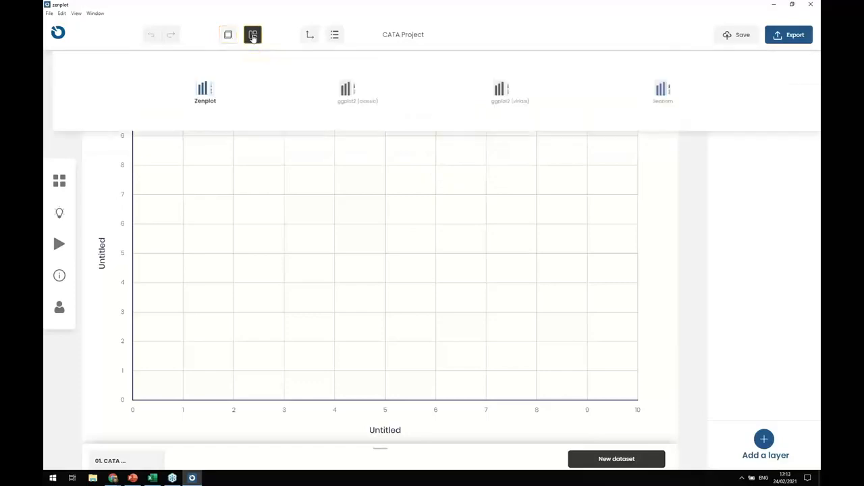
pyautogui.click(431, 149)
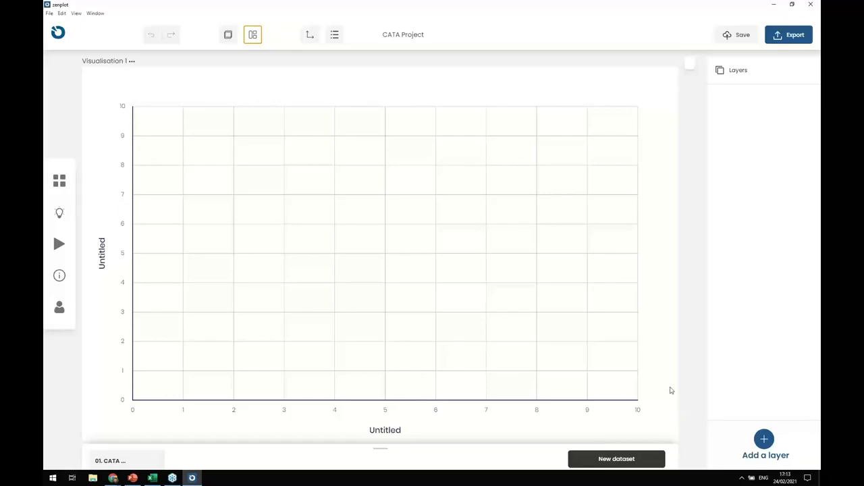
# Start a new Bar chart layer in Visualisation 1 and link it to the 01. CATA Barchart dataset.
pyautogui.click(763, 441)
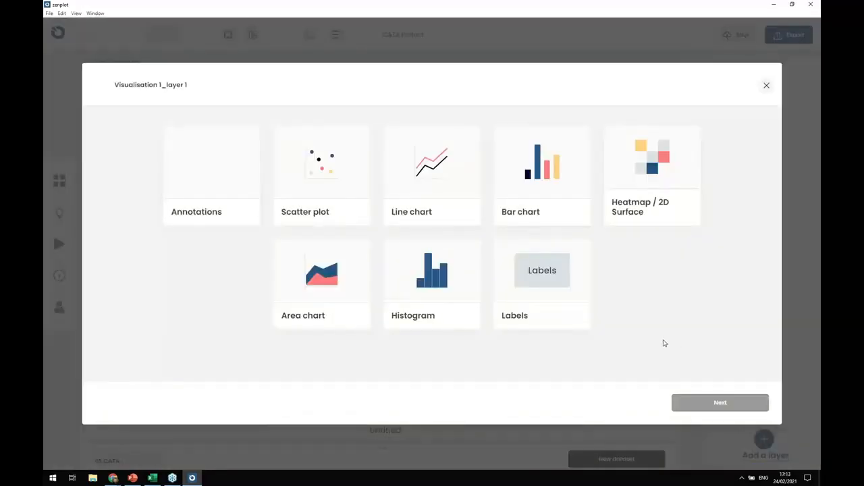
pyautogui.click(557, 179)
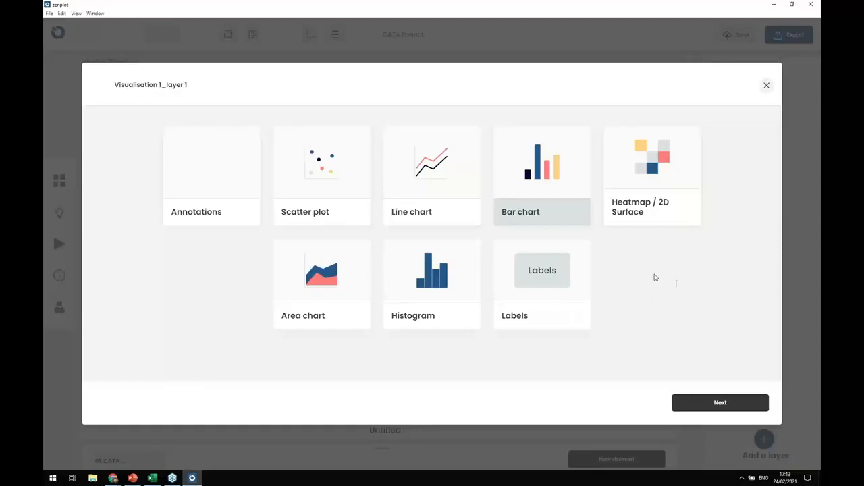
pyautogui.click(693, 409)
pyautogui.click(272, 181)
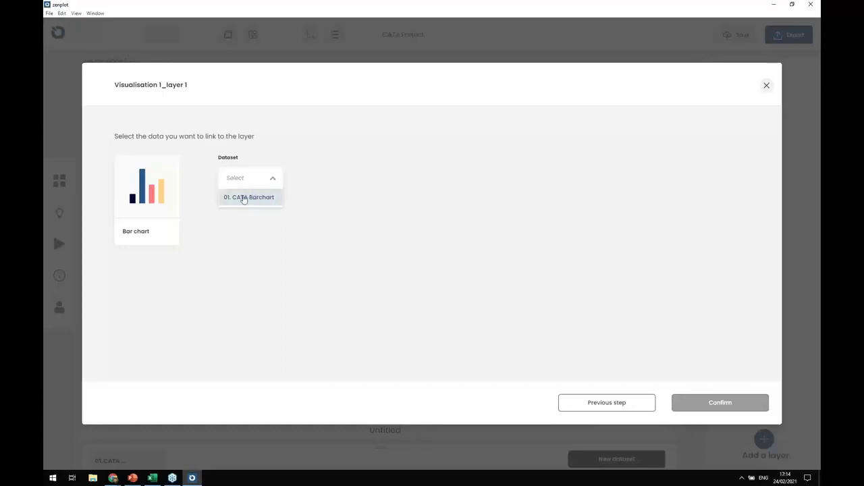
pyautogui.click(255, 198)
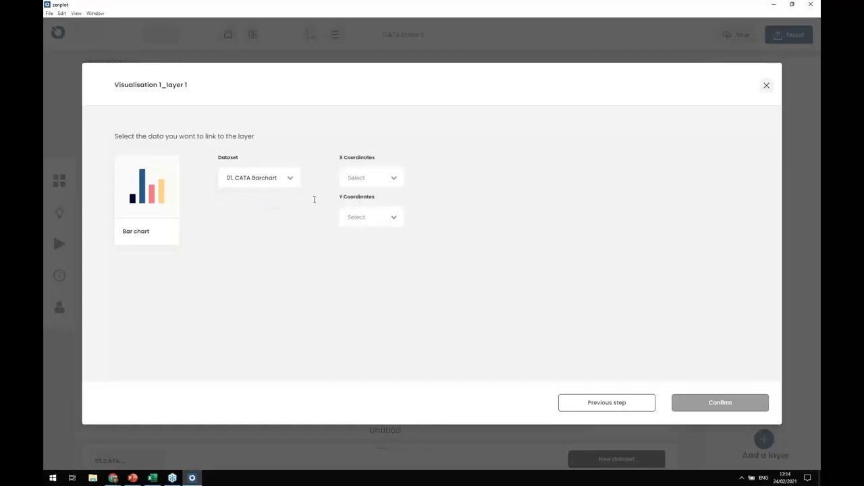
# Assign Attributes to the X coordinates and % Checked to the Y coordinates, keeping sum as the Y transformation.
pyautogui.click(392, 179)
pyautogui.click(374, 198)
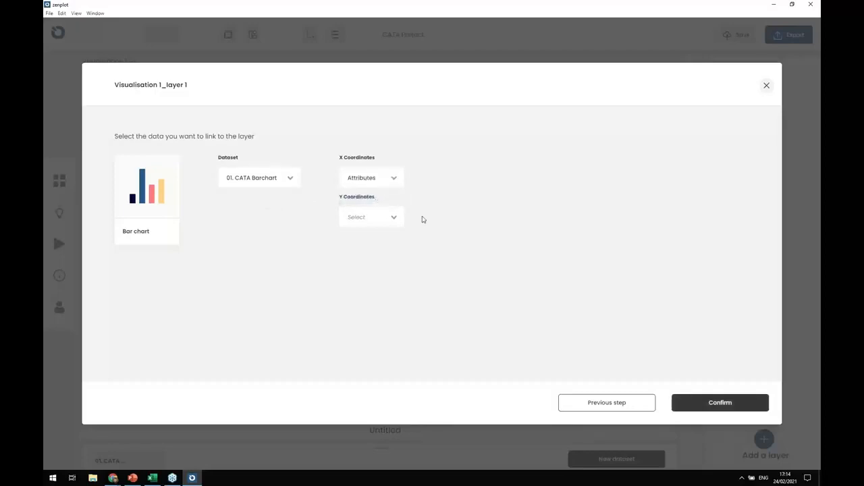
pyautogui.click(385, 219)
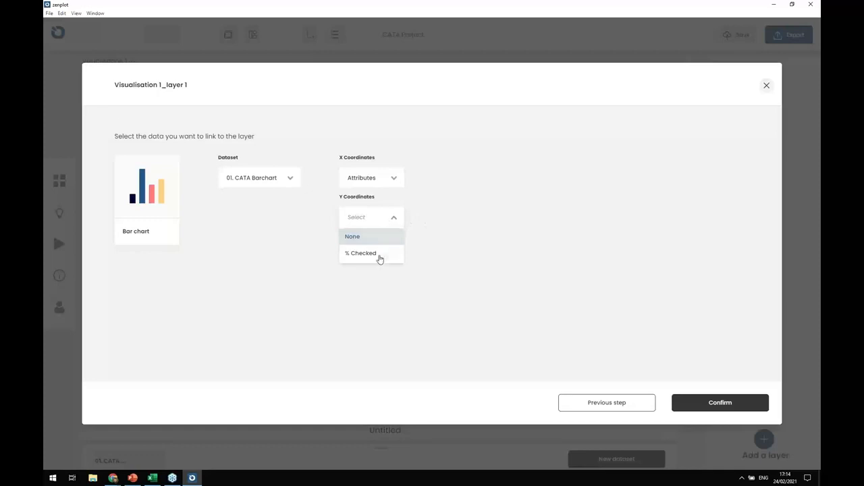
pyautogui.click(379, 259)
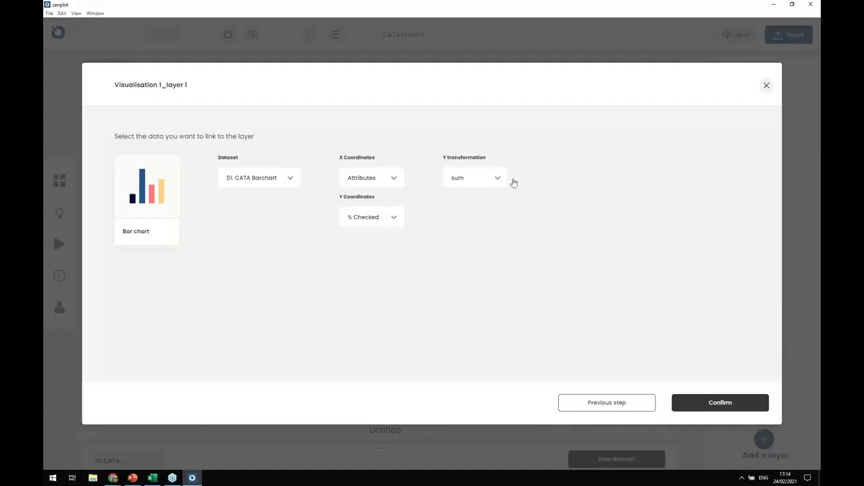
pyautogui.click(505, 179)
pyautogui.click(529, 146)
# Switch to Excel and examine the attribute rows from Apple down to Astringent with their % Checked values.
pyautogui.click(153, 478)
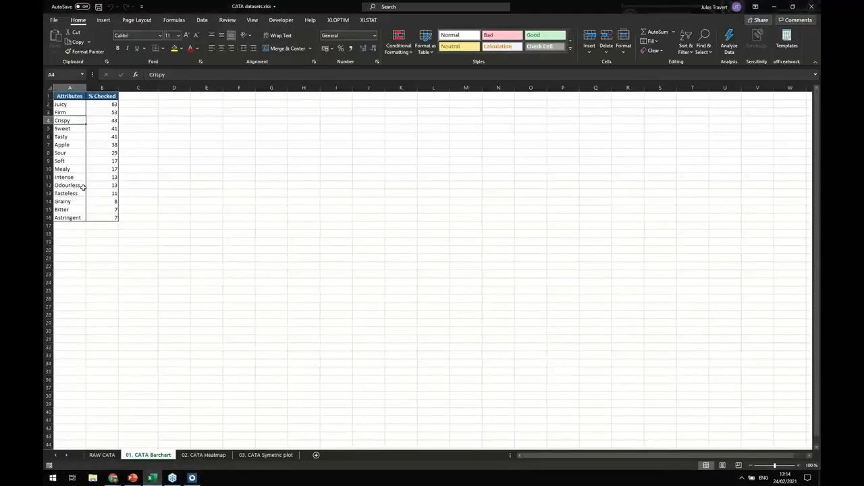
pyautogui.click(65, 144)
pyautogui.click(67, 177)
pyautogui.click(69, 209)
pyautogui.click(70, 223)
pyautogui.click(70, 219)
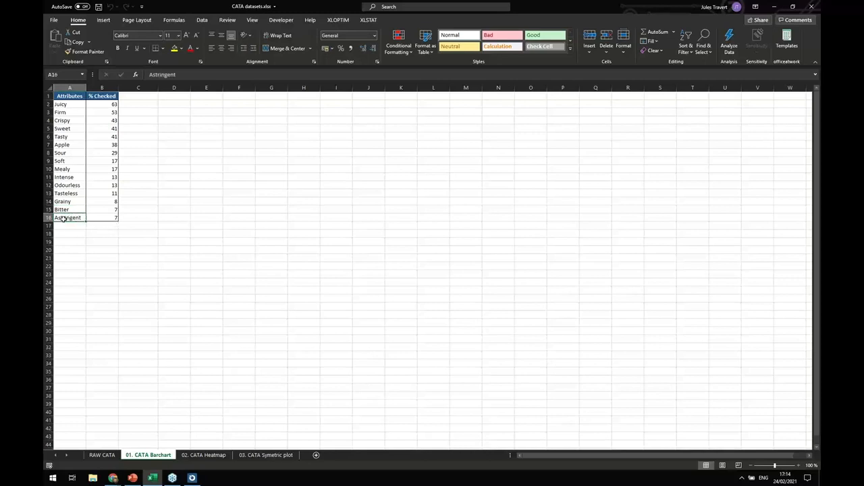
pyautogui.click(110, 218)
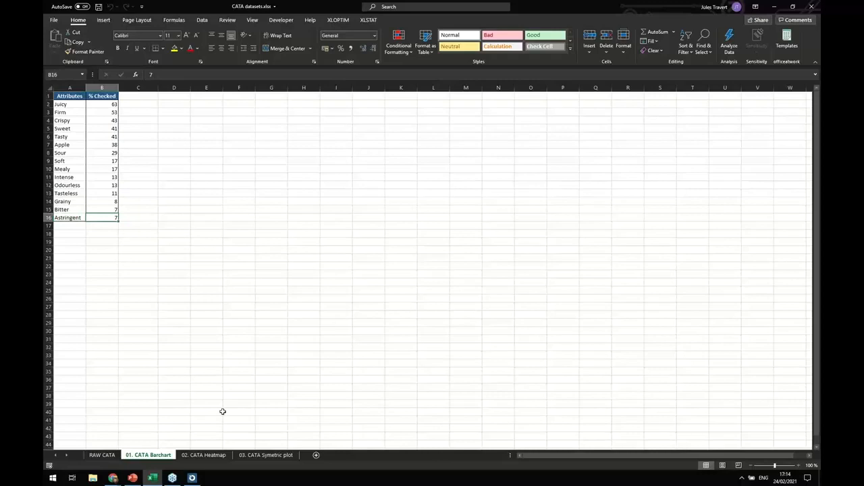
# Return to Zenplot, create the configured bar chart layer and rename it Bars.
pyautogui.click(192, 478)
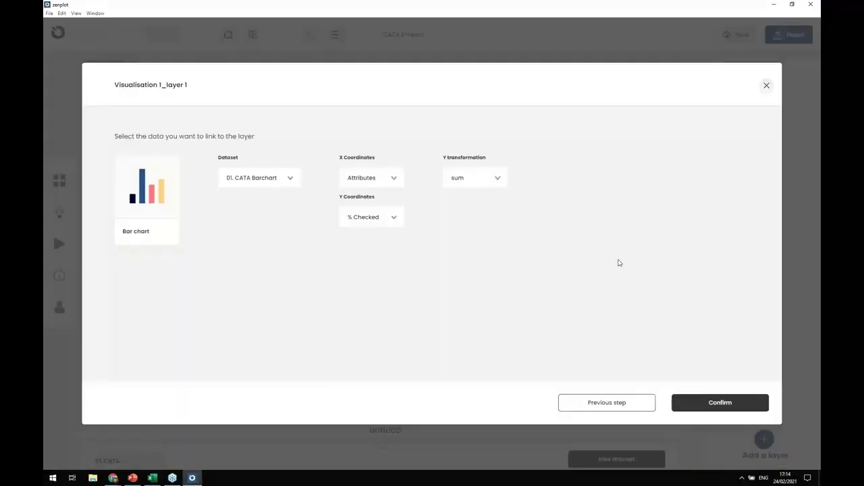
pyautogui.click(678, 399)
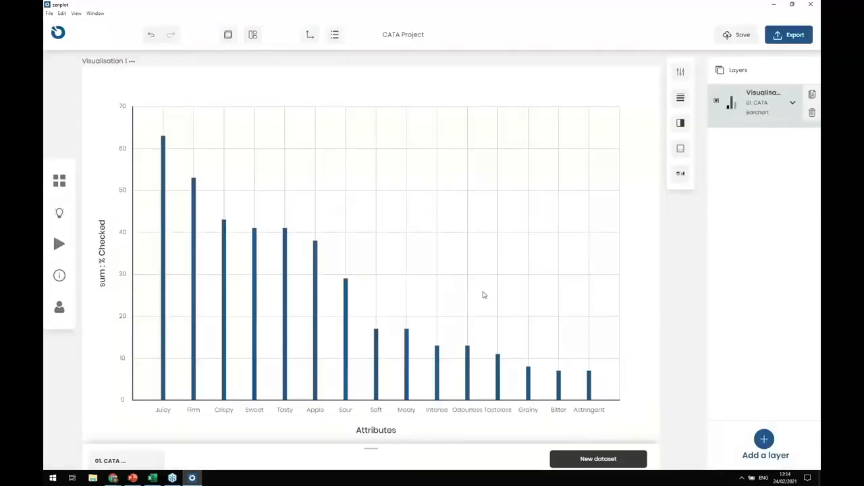
pyautogui.click(776, 91)
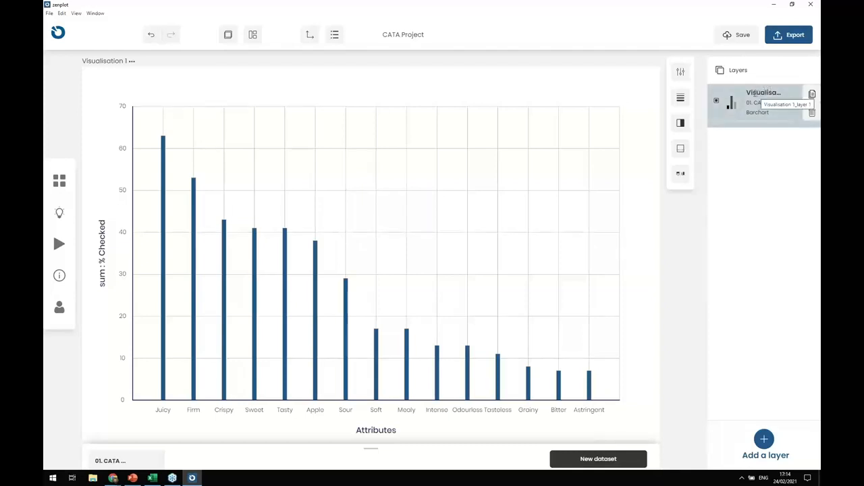
pyautogui.doubleClick(760, 92)
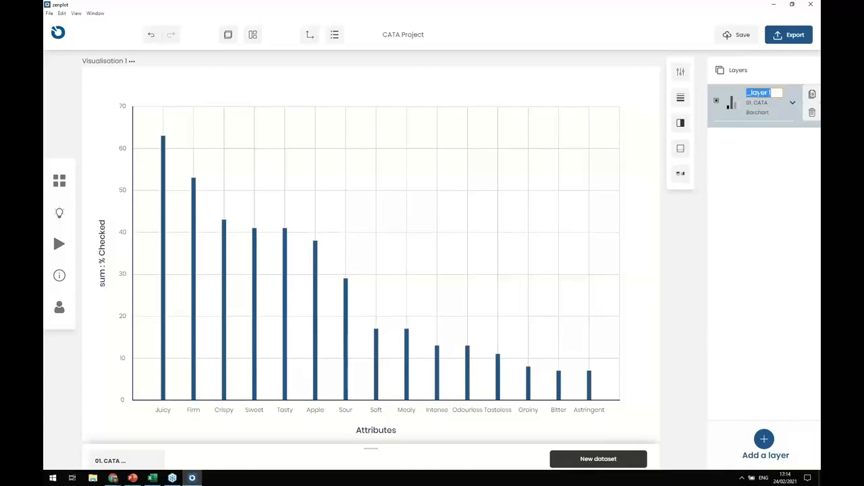
pyautogui.write('Bars')
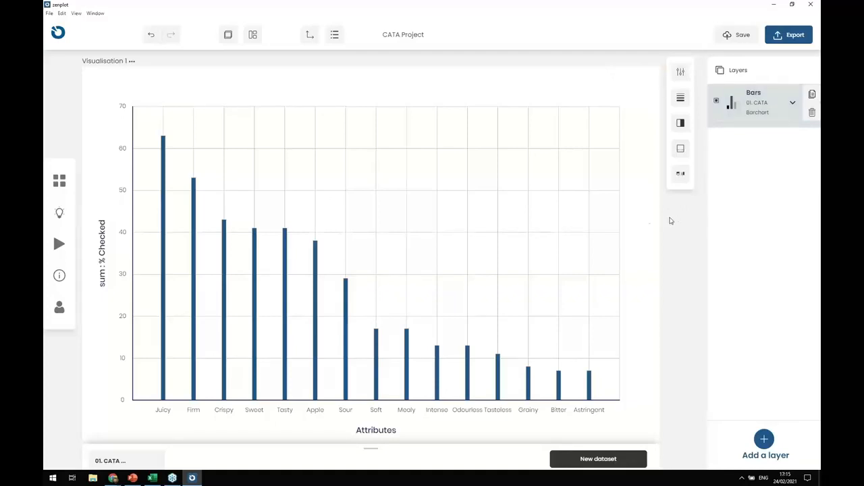
# Increase the width of the Bars layer's bars so that only narrow gaps separate them.
pyautogui.click(683, 150)
pyautogui.click(608, 186)
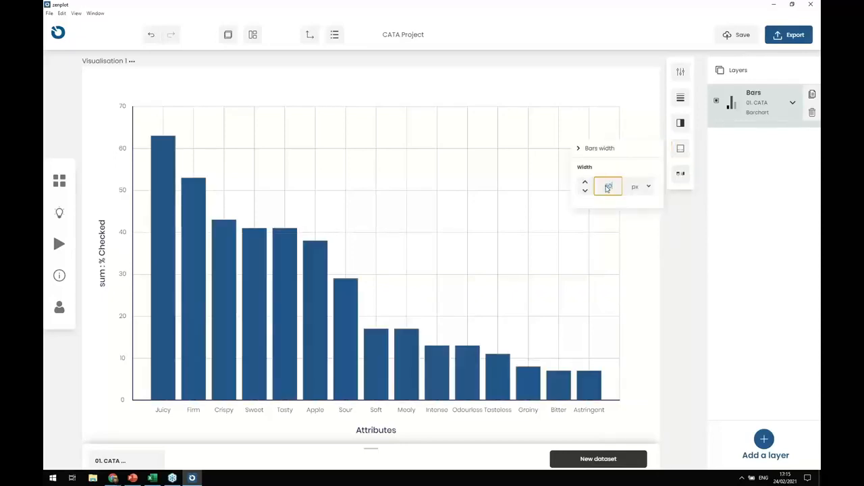
pyautogui.click(589, 248)
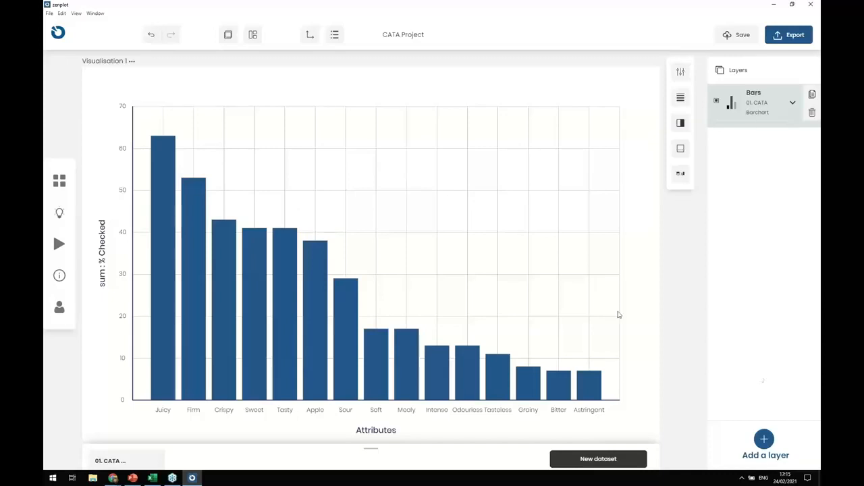
# Start a new Labels layer and link it to the 01. CATA Barchart dataset.
pyautogui.click(767, 440)
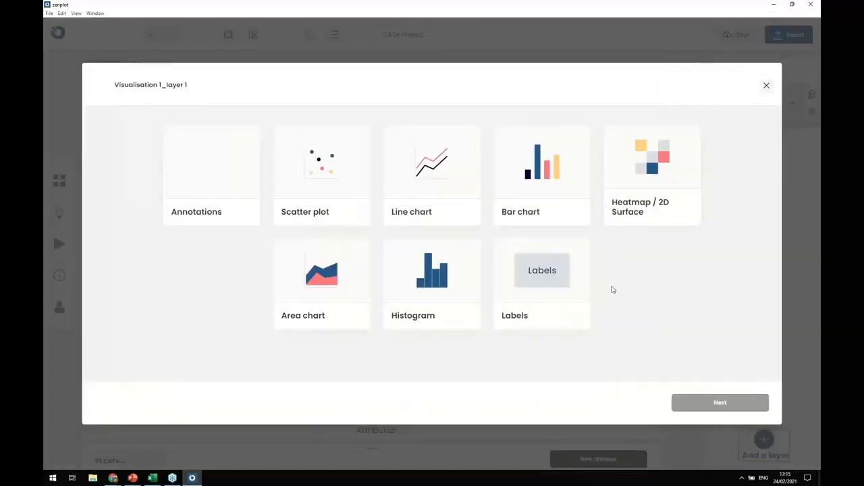
pyautogui.click(551, 283)
pyautogui.click(687, 406)
pyautogui.click(268, 181)
pyautogui.click(268, 195)
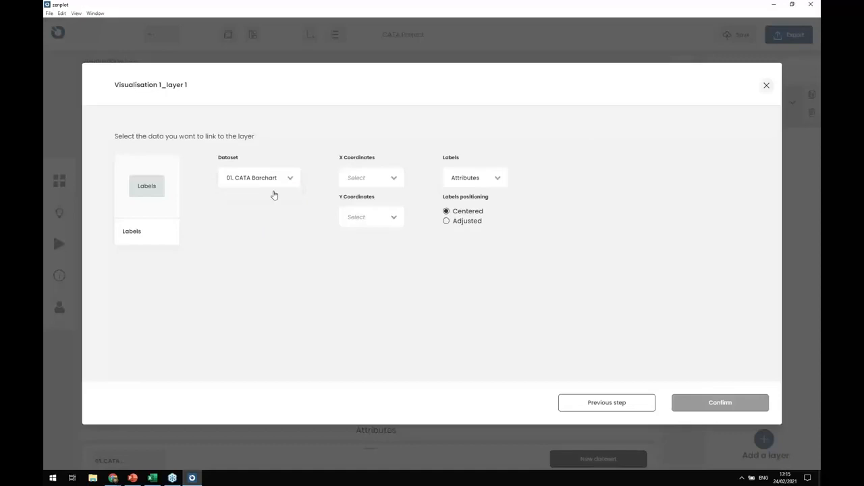
# Create the labels layer with Attributes as X, % Checked as both Y and label content, and centered positioning.
pyautogui.click(393, 178)
pyautogui.click(367, 198)
pyautogui.click(371, 223)
pyautogui.click(364, 236)
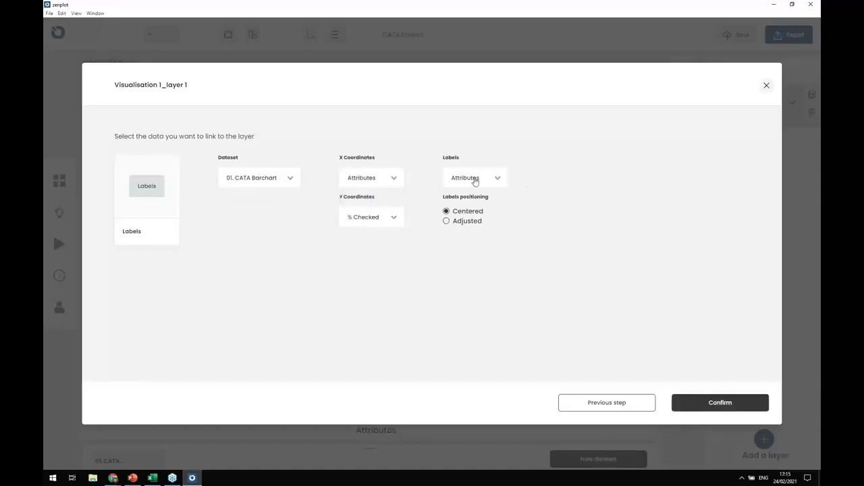
pyautogui.click(500, 179)
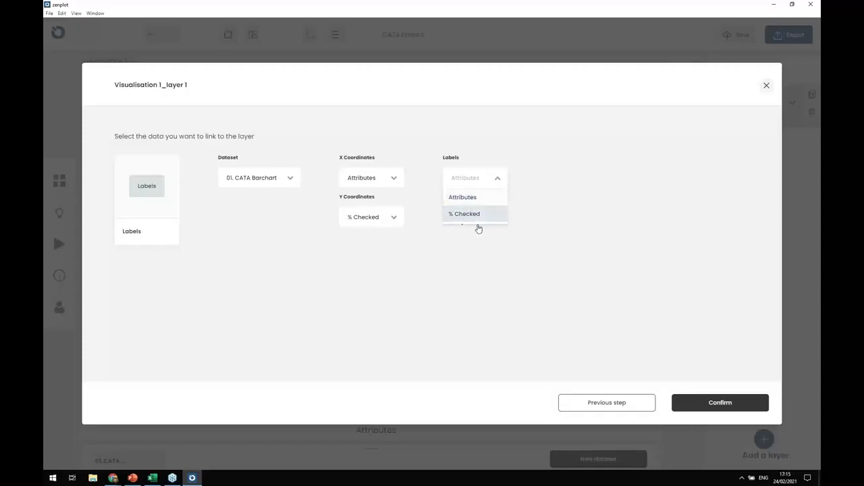
pyautogui.click(472, 216)
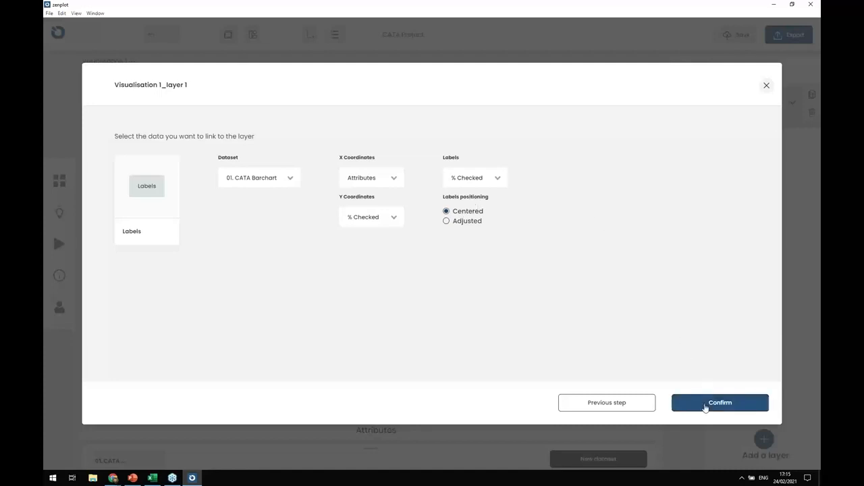
pyautogui.click(705, 404)
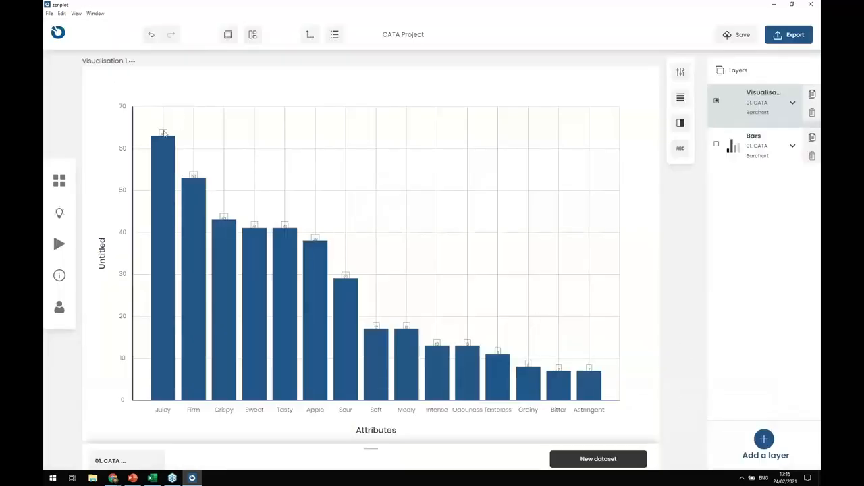
# Select the new layer above Bars and rename it labels.
pyautogui.click(758, 142)
pyautogui.click(750, 126)
pyautogui.click(751, 137)
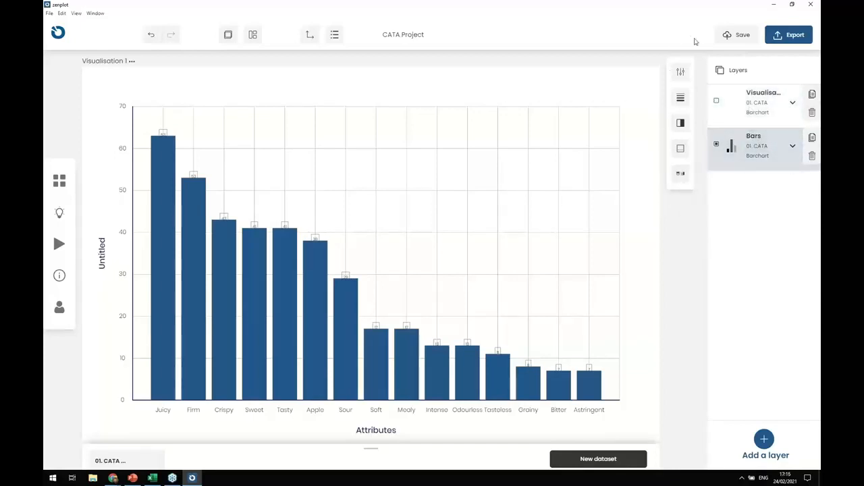
pyautogui.click(761, 89)
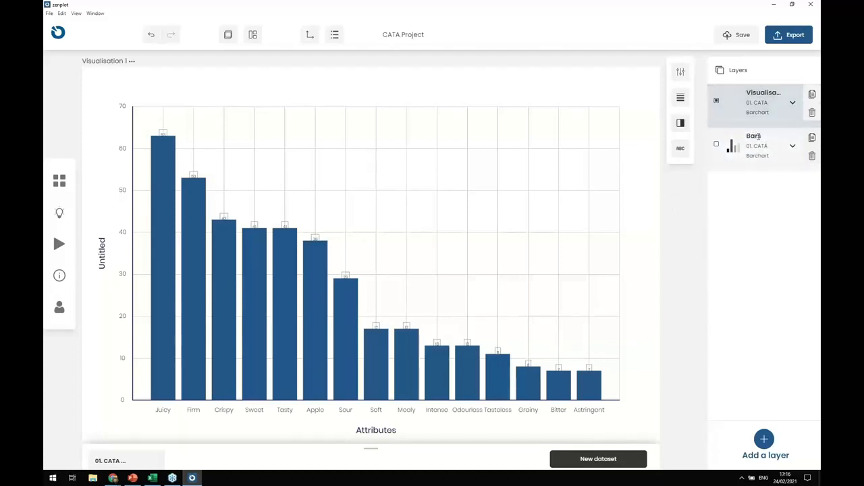
pyautogui.doubleClick(757, 92)
pyautogui.write('labels')
pyautogui.press('Return')
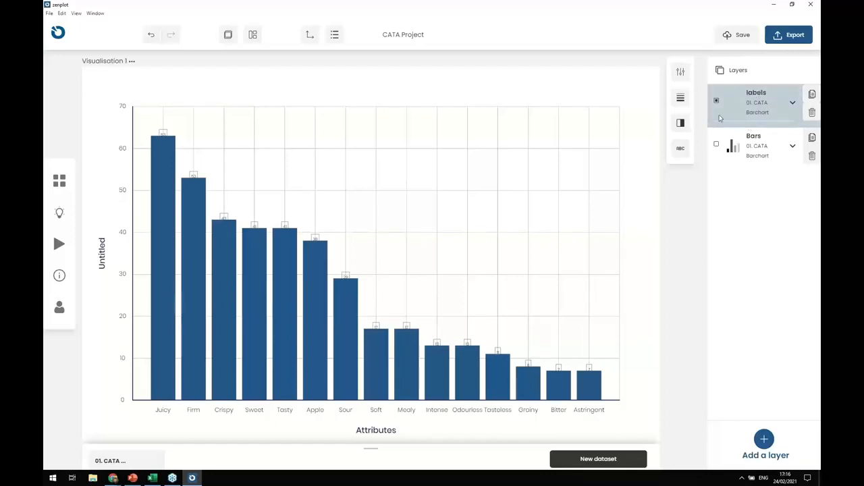
# Set the border thickness of the labels layer to 0 px.
pyautogui.click(681, 99)
pyautogui.moveTo(616, 178); pyautogui.dragTo(592, 179)
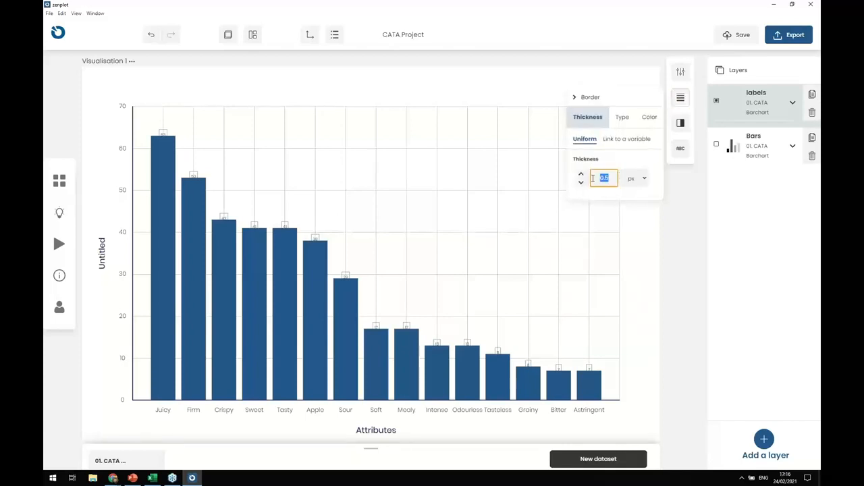
pyautogui.write('0')
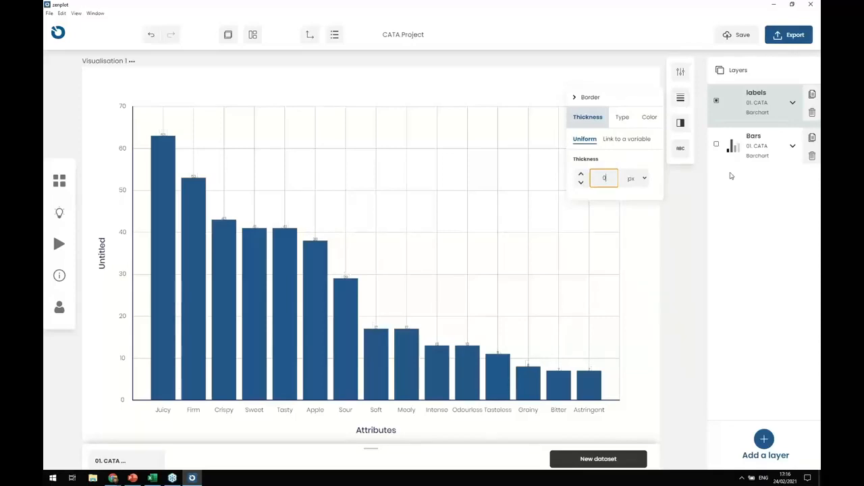
# Set the text size of the labels layer to a uniform 15 px.
pyautogui.click(683, 154)
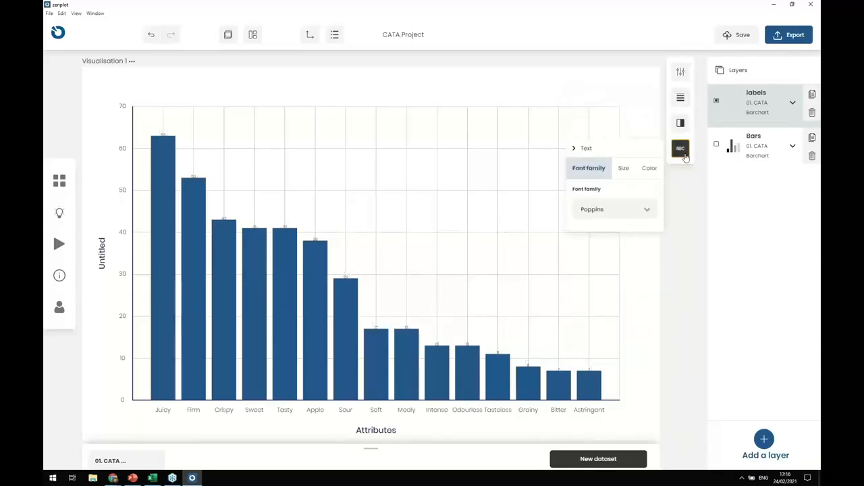
pyautogui.click(624, 169)
pyautogui.doubleClick(594, 222)
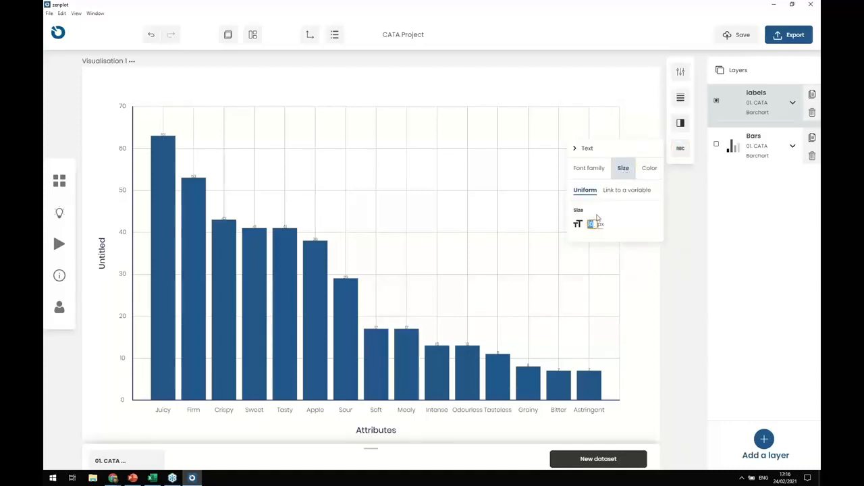
pyautogui.press('Return')
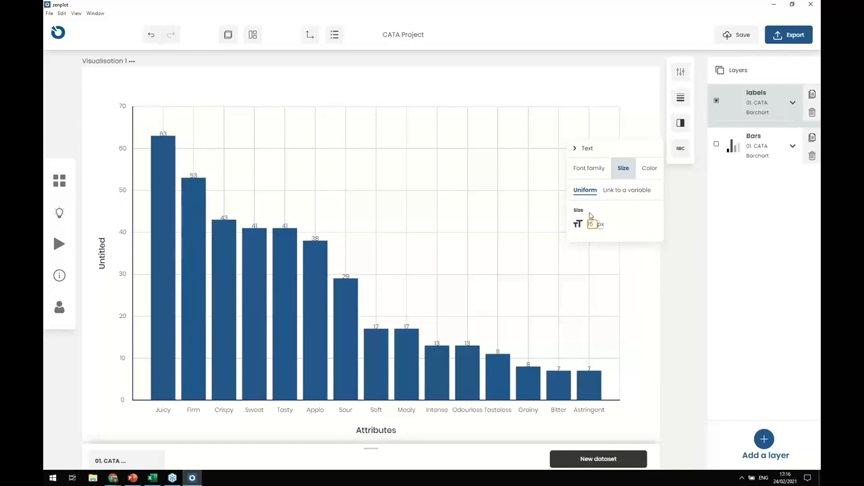
# Hide the X-axis grid lines of the chart, leaving the Y grid displayed.
pyautogui.click(510, 214)
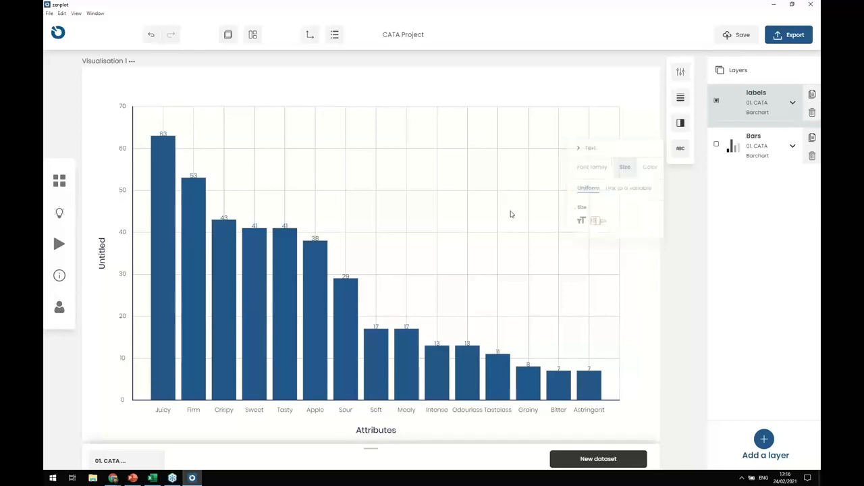
pyautogui.click(309, 42)
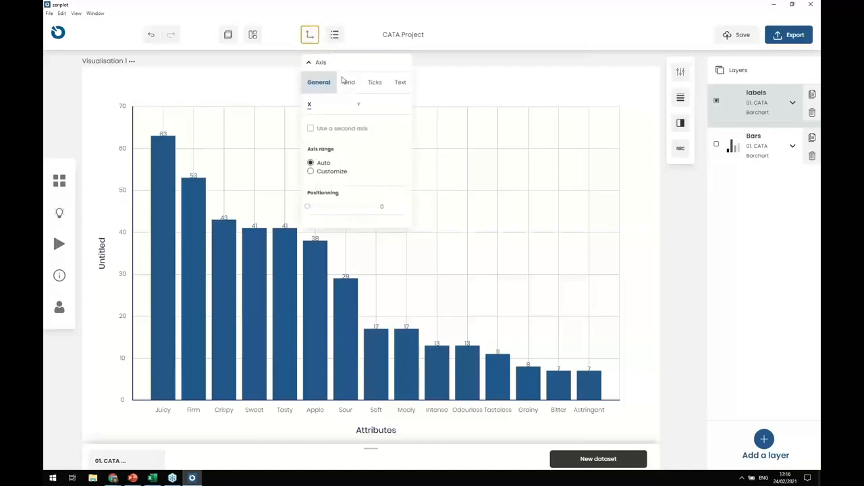
pyautogui.click(349, 84)
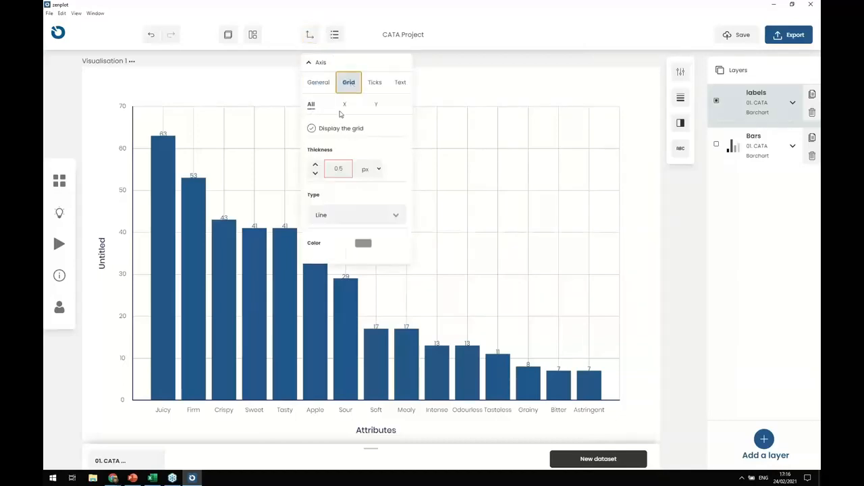
pyautogui.click(344, 105)
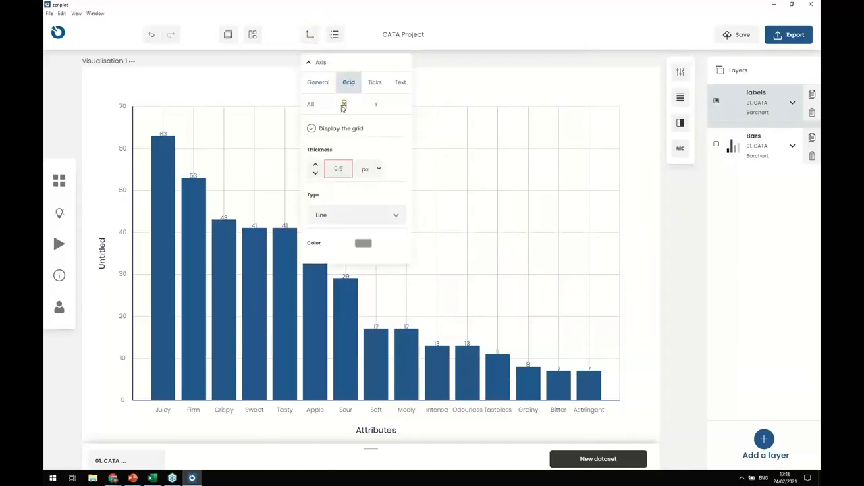
pyautogui.click(313, 129)
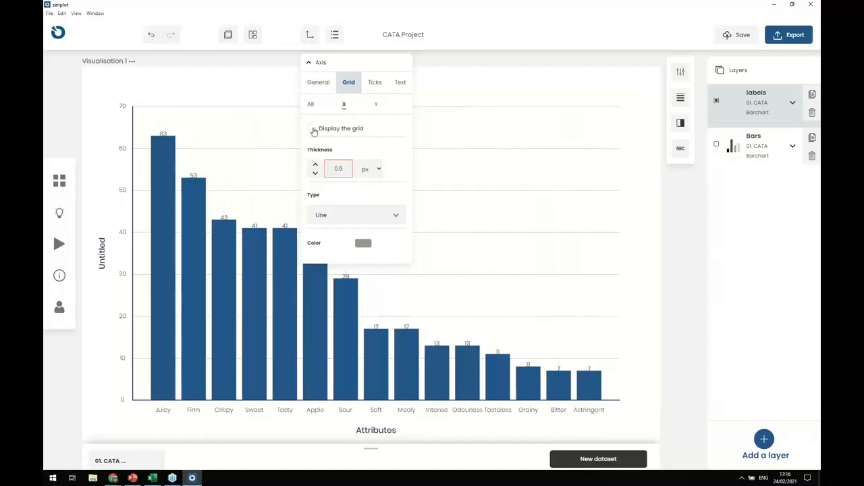
pyautogui.click(476, 149)
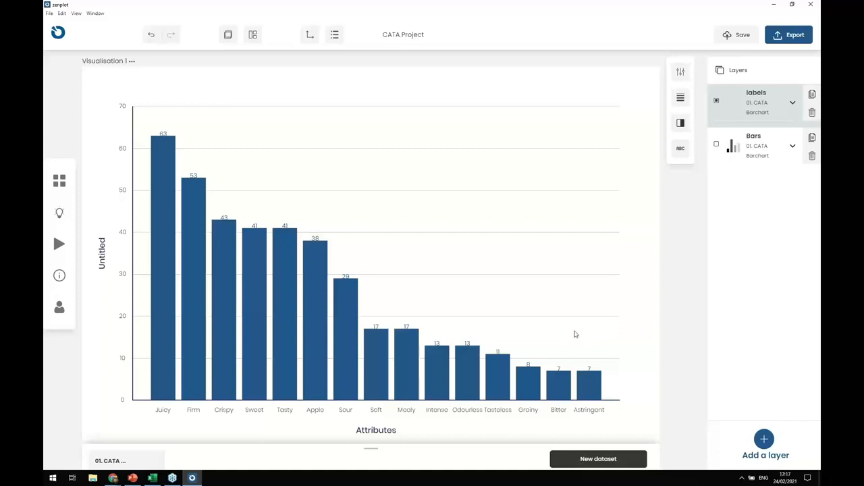
# Add an Annotations layer to the visualisation.
pyautogui.click(763, 439)
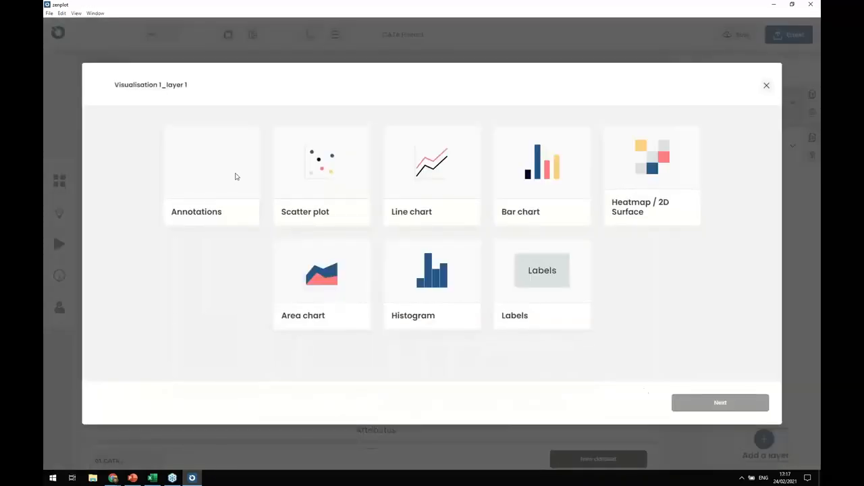
pyautogui.click(237, 176)
pyautogui.click(685, 403)
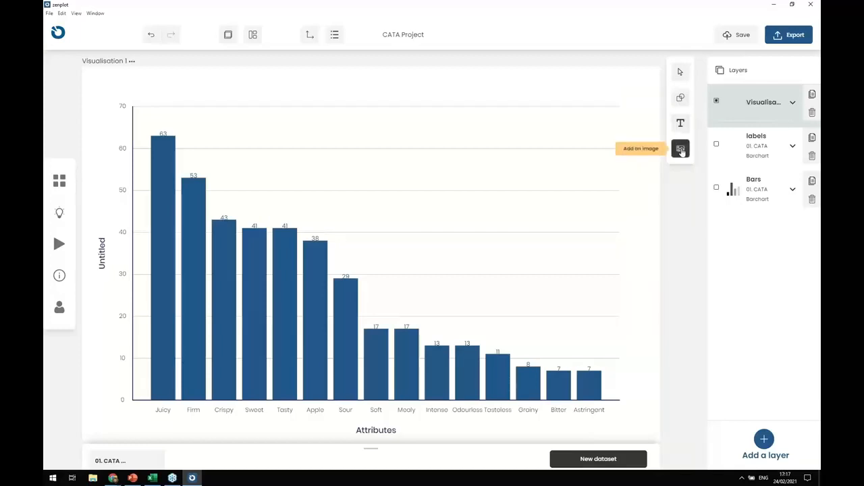
# Draw a rectangle annotation across the full plot width, spanning about 10 to 50 on the Y axis.
pyautogui.click(680, 98)
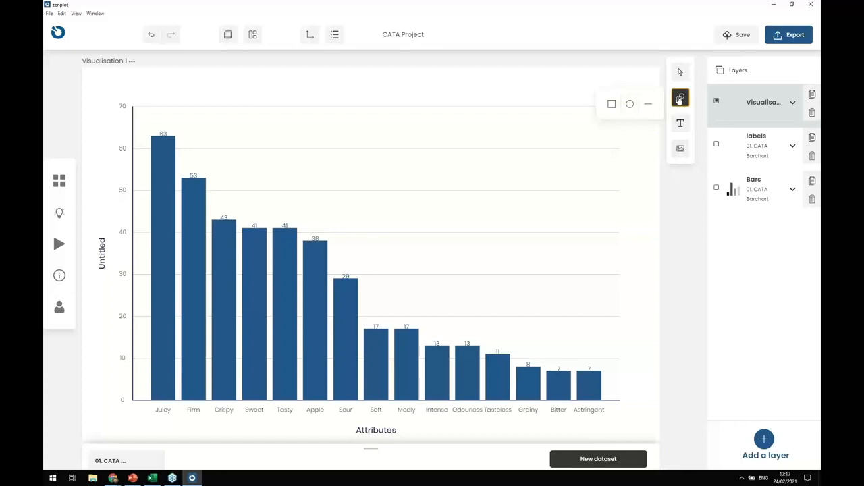
pyautogui.click(611, 105)
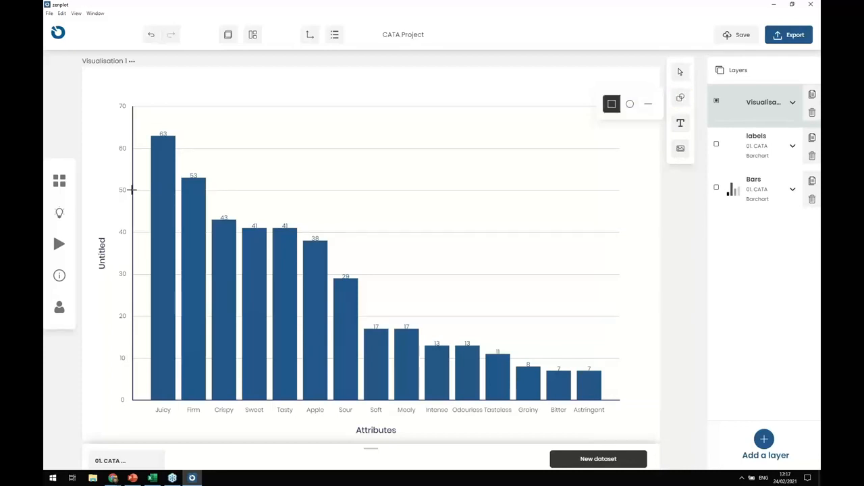
pyautogui.moveTo(132, 190)
pyautogui.mouseDown()
pyautogui.moveTo(297, 360)
pyautogui.moveTo(622, 360)
pyautogui.mouseUp()
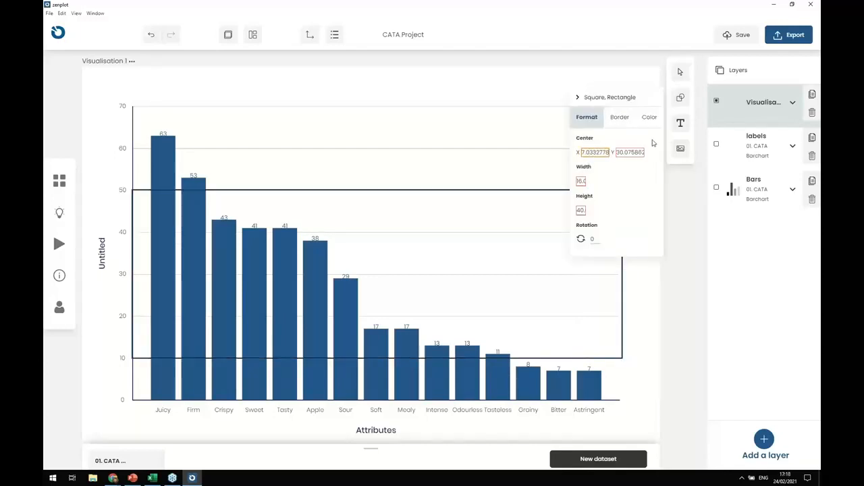
# Set the rectangle's center to X 7 and Y 30, its width to 16 and its height to 40.
pyautogui.hotkey('ctrl', 'a')
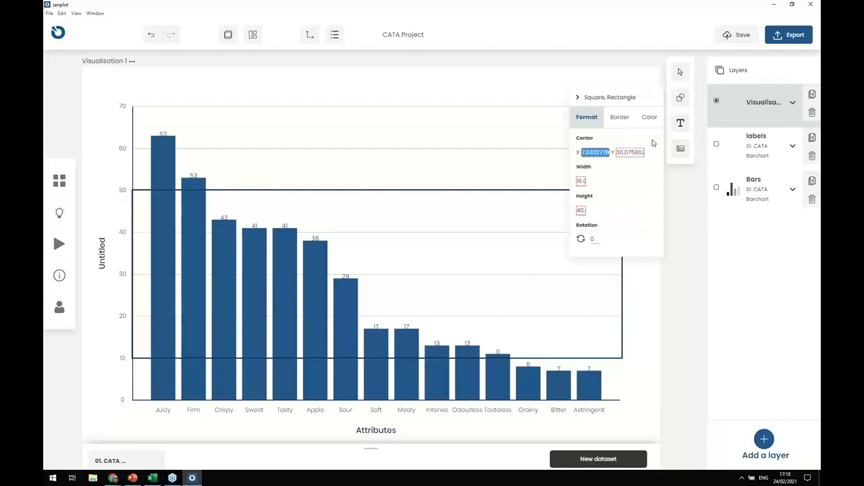
pyautogui.write('7')
pyautogui.press('Tab')
pyautogui.write('8')
pyautogui.press('Tab')
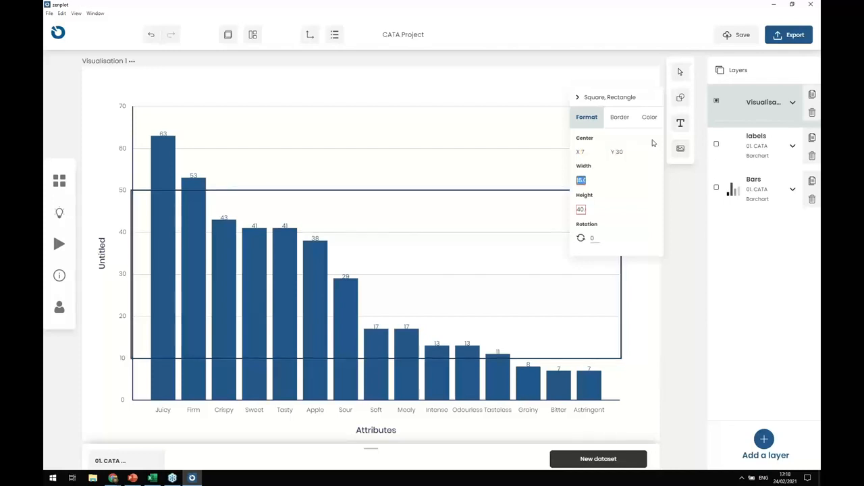
pyautogui.write('16')
pyautogui.press('Tab')
pyautogui.write('4')
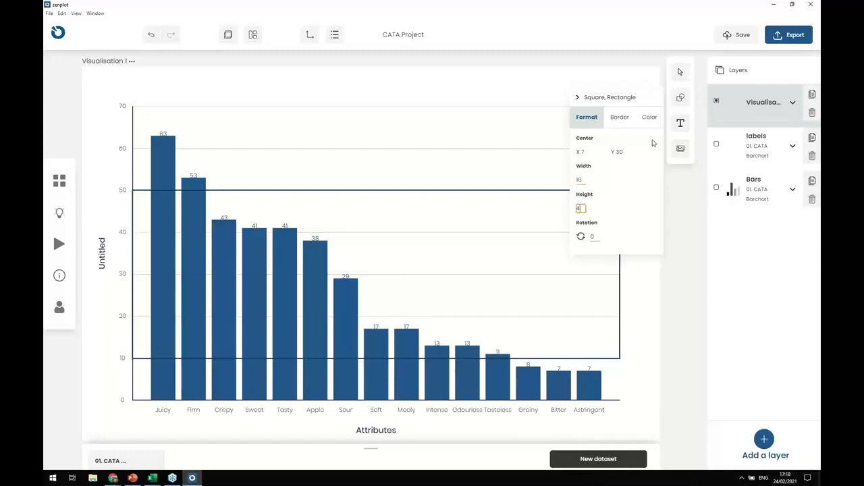
# Give the rectangle a dashed border in colour #ff7c7c.
pyautogui.click(621, 118)
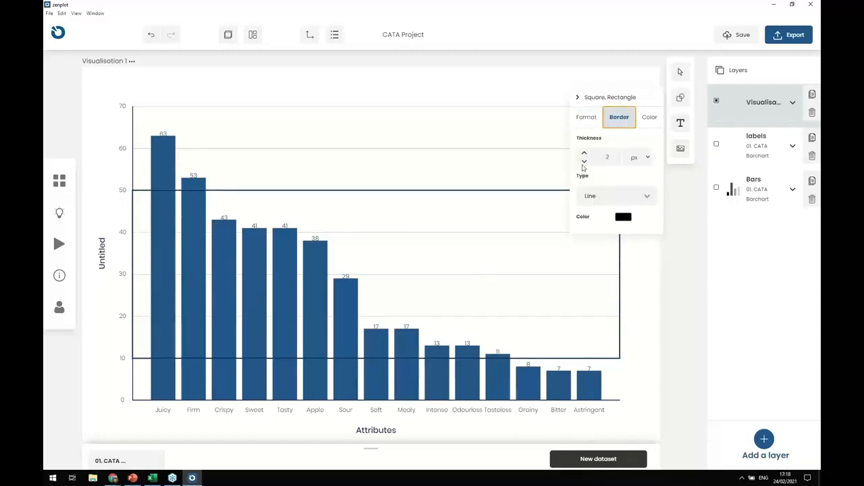
pyautogui.click(627, 197)
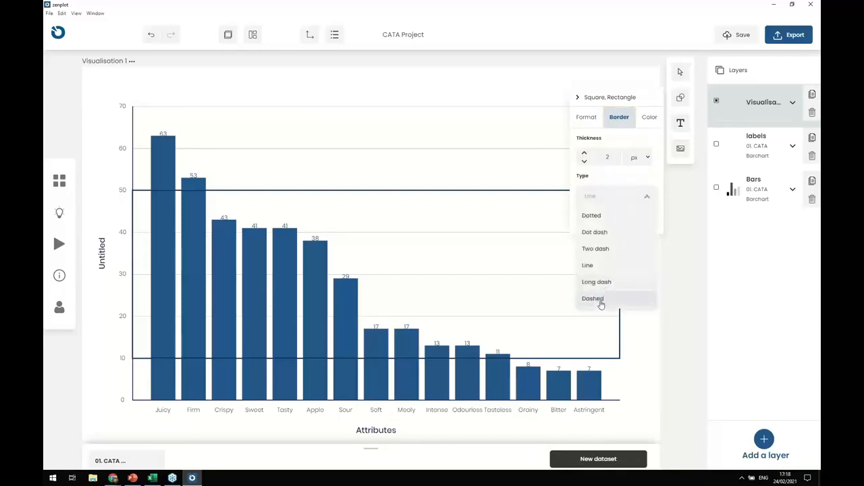
pyautogui.click(600, 299)
pyautogui.click(623, 218)
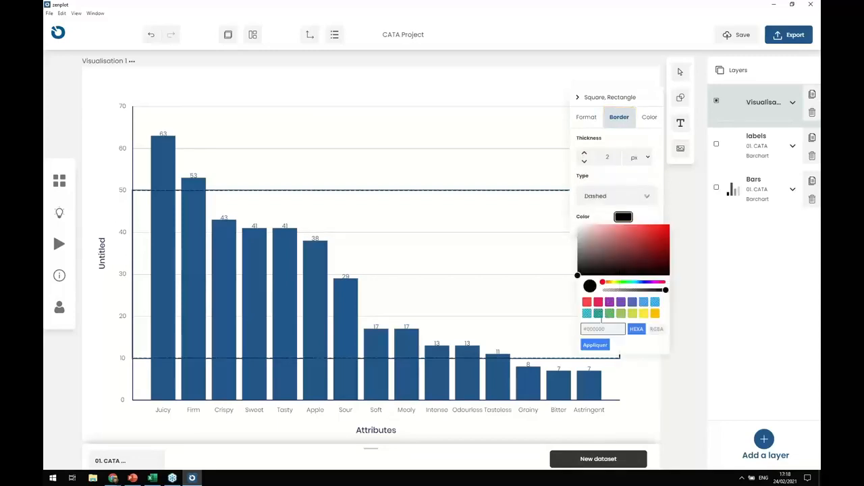
pyautogui.doubleClick(600, 329)
pyautogui.press('BackSpace')
pyautogui.write('ff7c7c')
pyautogui.click(595, 345)
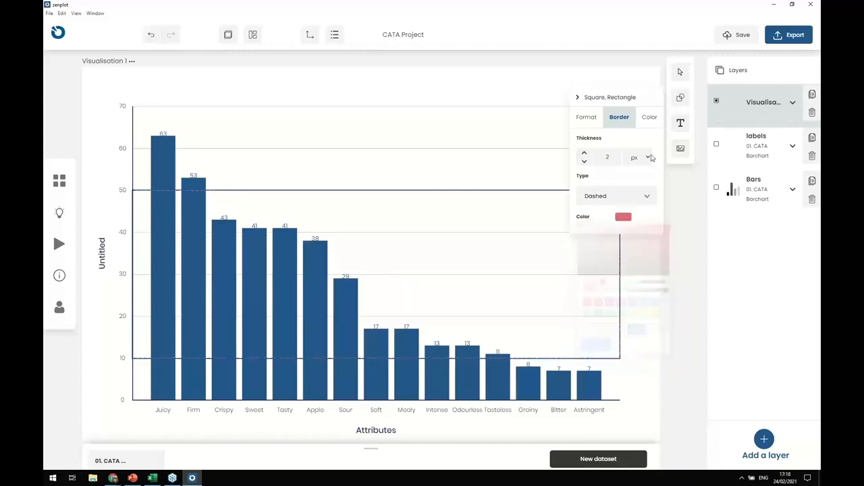
# Fill the rectangle with the semi-transparent colour #ff7c7c50 and deselect it.
pyautogui.click(651, 119)
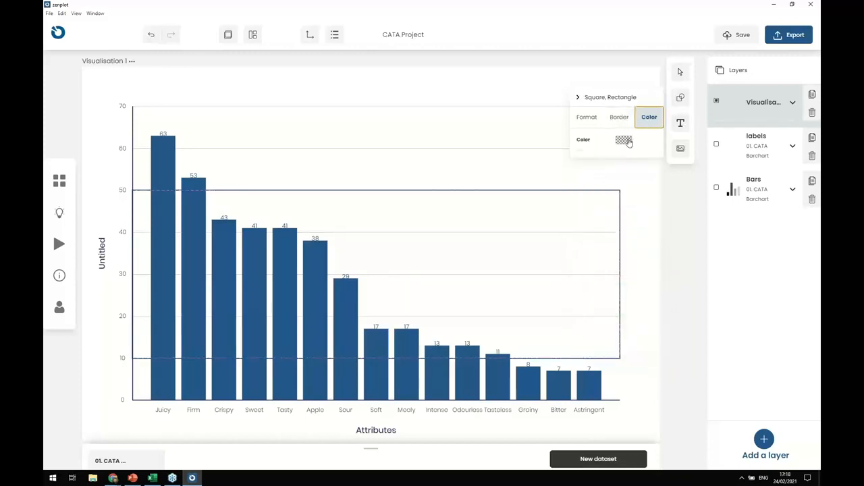
pyautogui.click(624, 140)
pyautogui.click(594, 251)
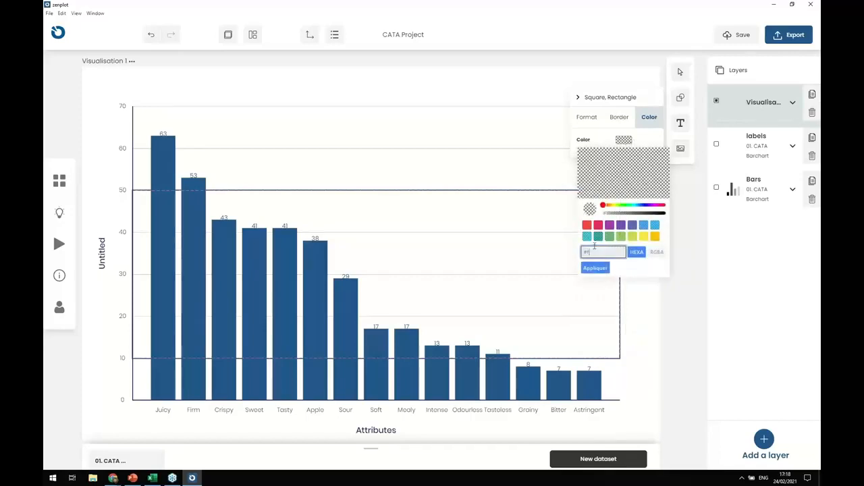
pyautogui.write('#ff7c7c')
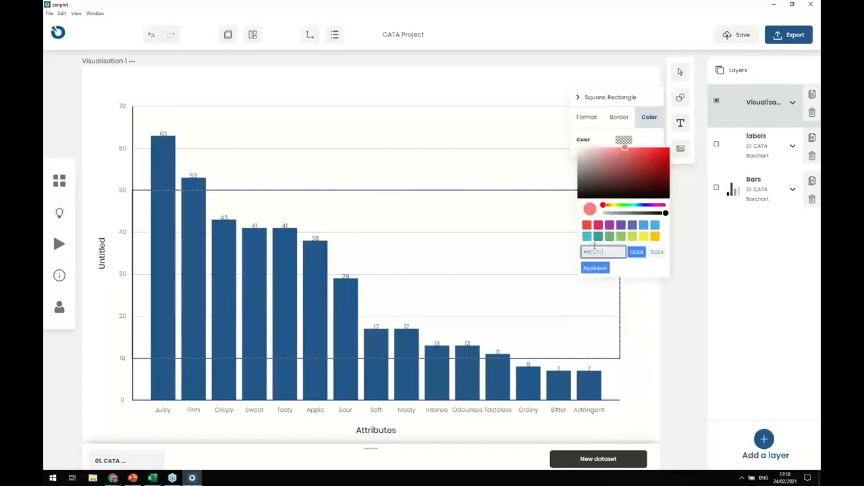
pyautogui.write('50')
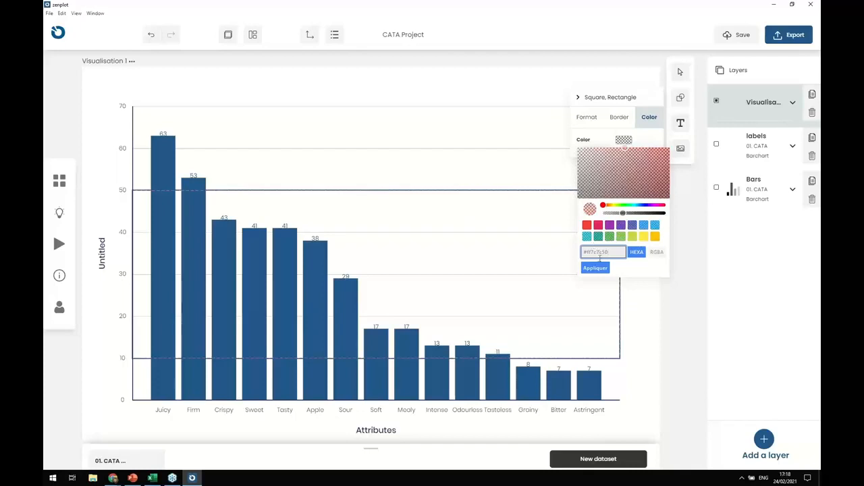
pyautogui.click(602, 268)
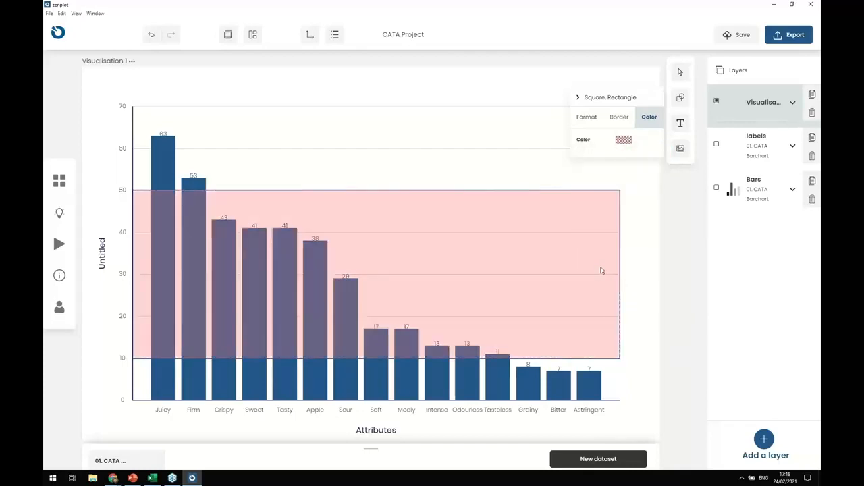
pyautogui.click(415, 166)
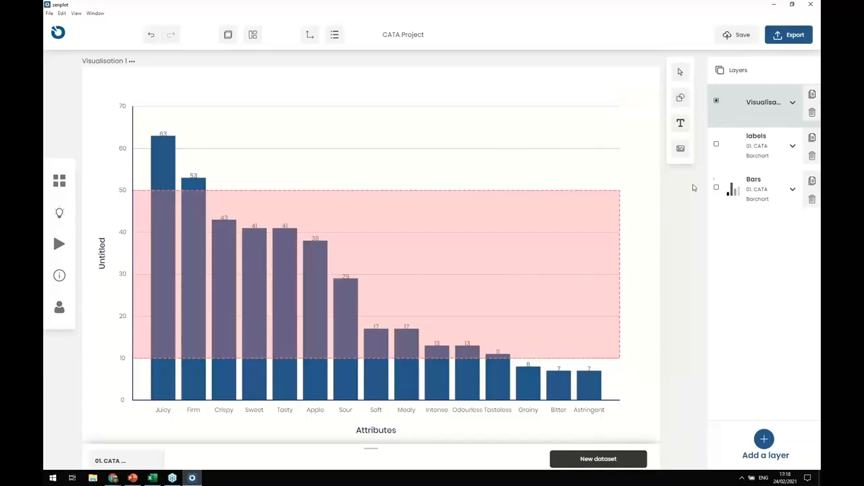
# Select the Bars layer, and switch to Excel to examine the attribute data in the 01. CATA Barchart sheet.
pyautogui.click(762, 188)
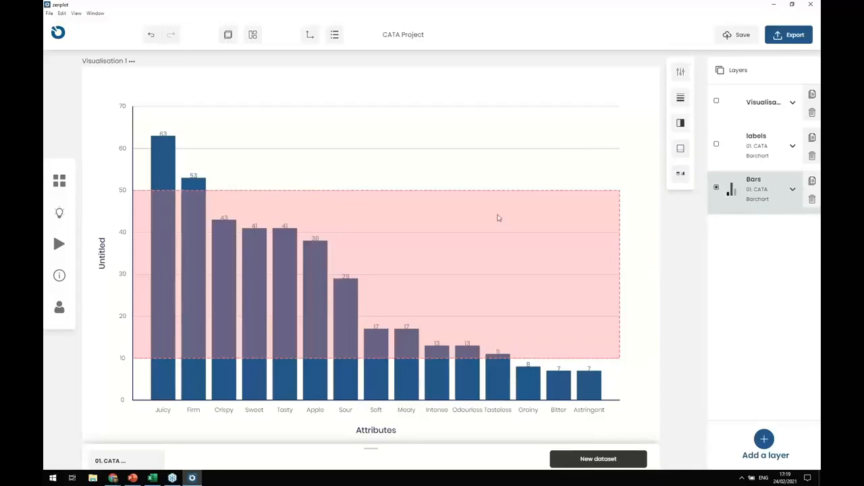
pyautogui.click(153, 478)
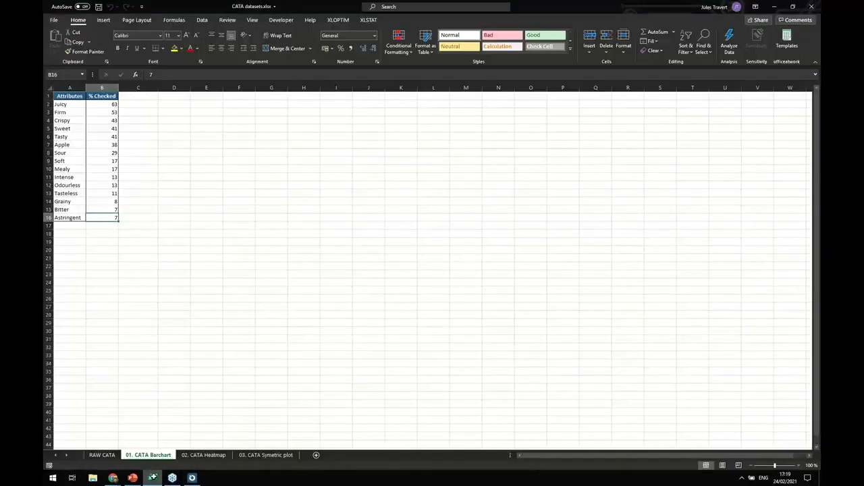
pyautogui.click(214, 284)
pyautogui.click(142, 98)
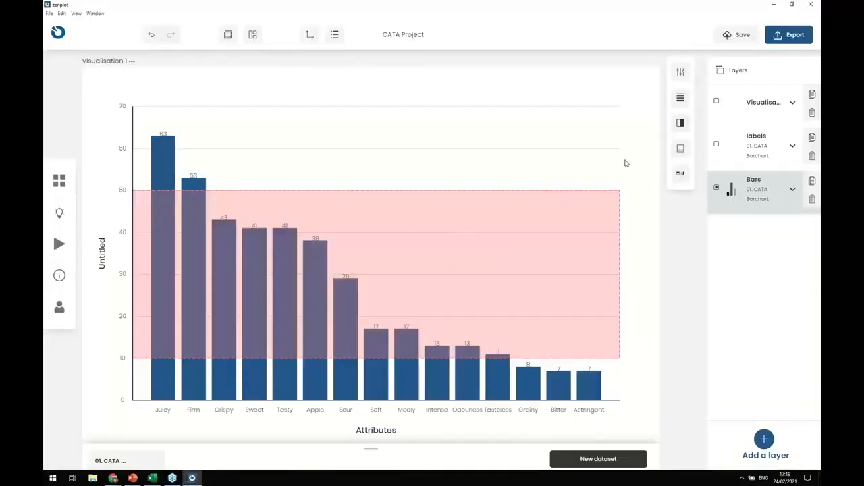
# Link the fill colour of the Bars layer to the Attributes variable.
pyautogui.click(680, 124)
pyautogui.click(643, 145)
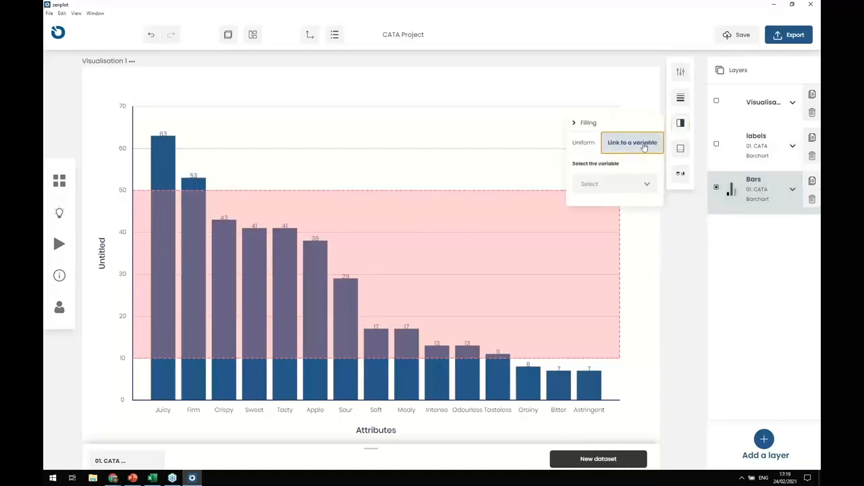
pyautogui.click(646, 184)
pyautogui.click(609, 205)
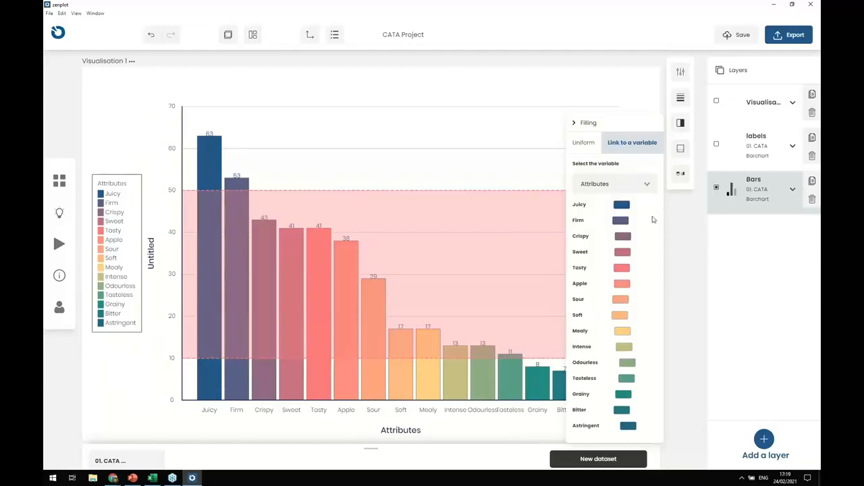
# Examine the colour choices for the Sweet bar and the border thickness and type options of the Bars layer.
pyautogui.click(623, 252)
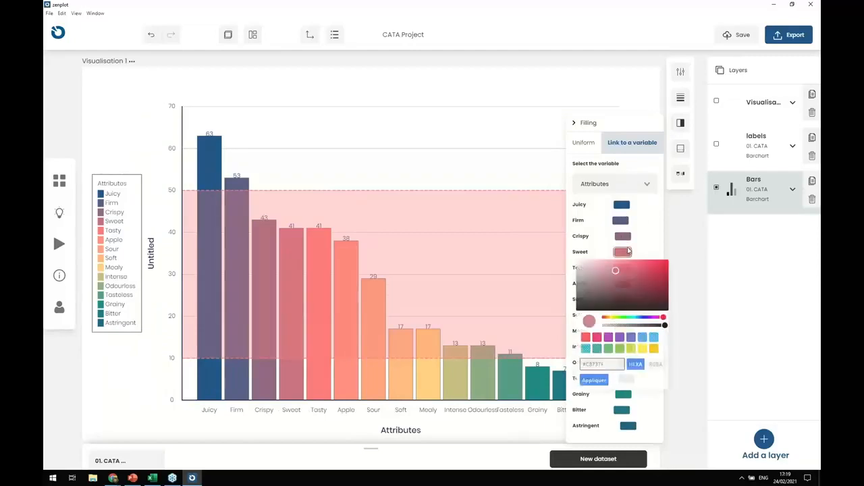
pyautogui.click(655, 222)
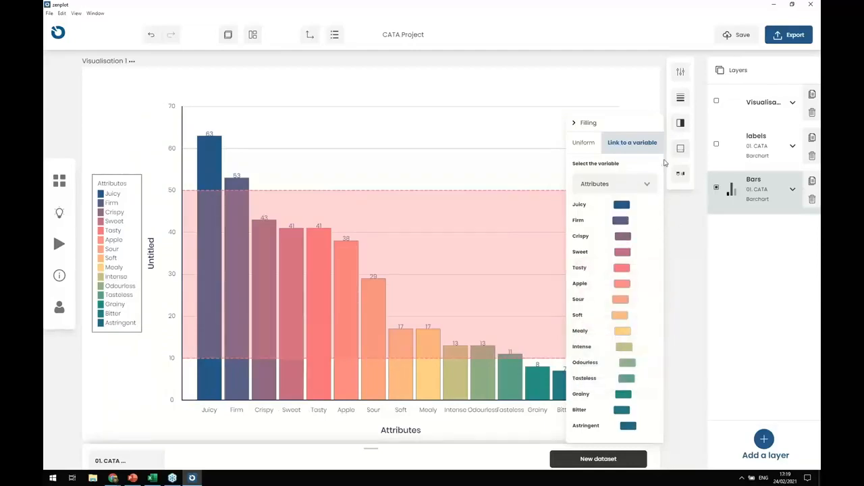
pyautogui.click(680, 99)
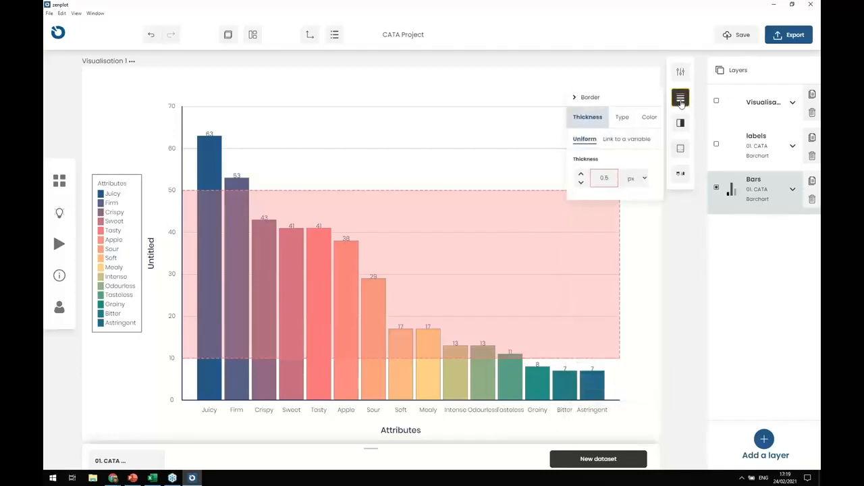
pyautogui.click(632, 119)
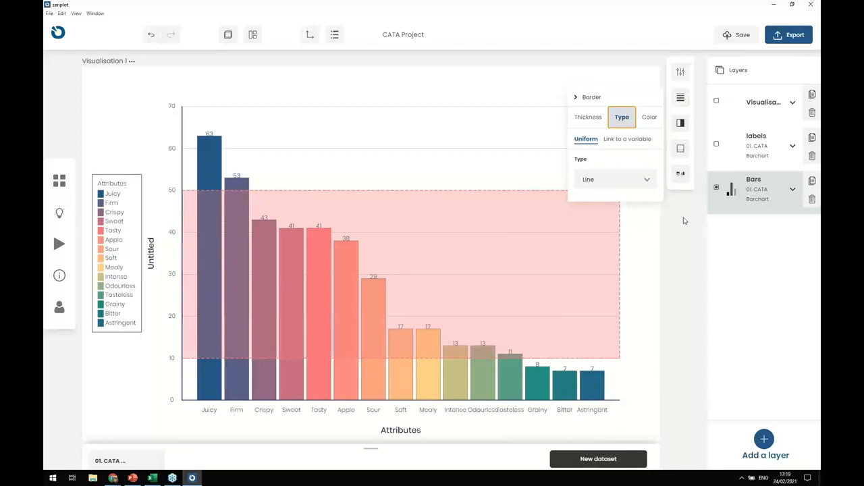
# Give all the bars in the Bars layer the uniform fill colour #23578B.
pyautogui.click(681, 123)
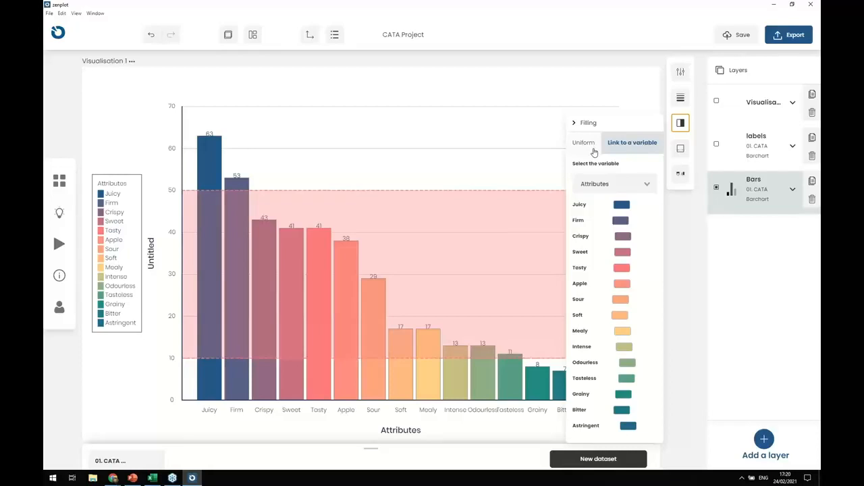
pyautogui.click(593, 150)
pyautogui.click(620, 166)
pyautogui.doubleClick(593, 277)
pyautogui.write('23578B')
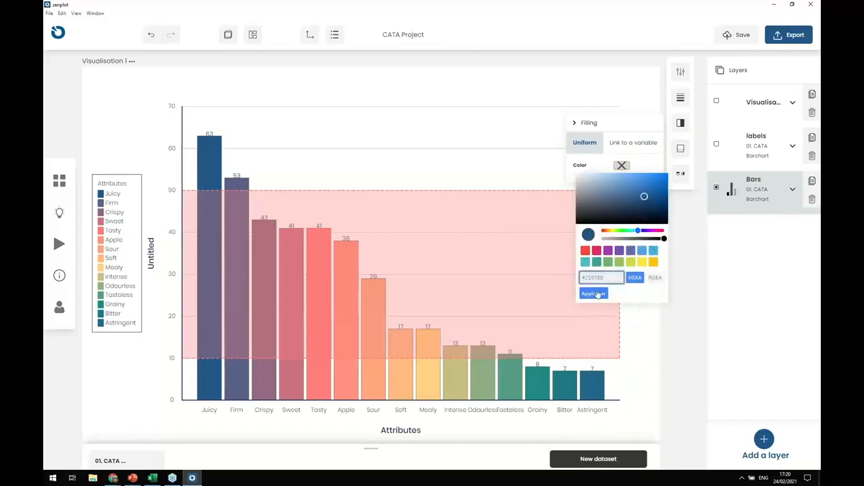
pyautogui.click(595, 294)
pyautogui.click(523, 82)
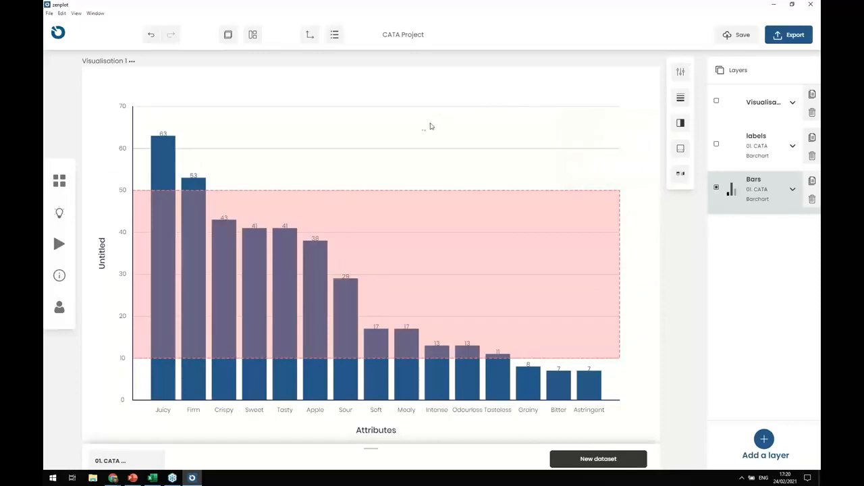
# Save the project, and reopen CATA Project from the projects overview.
pyautogui.click(738, 37)
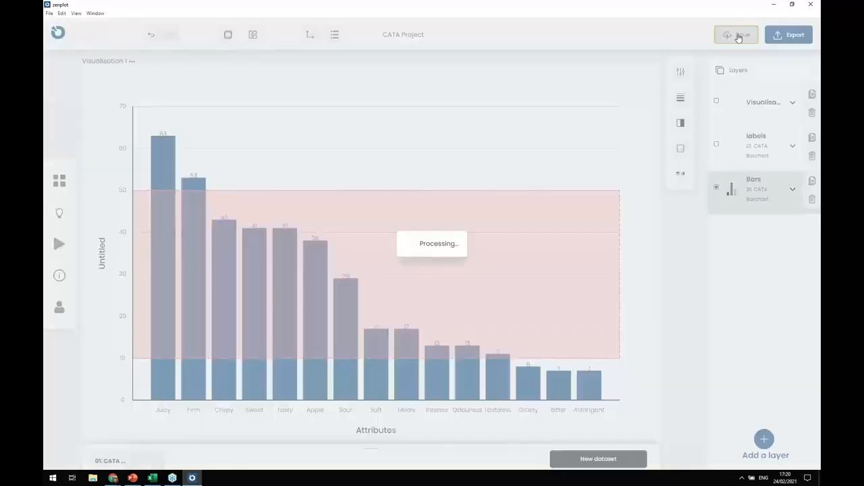
pyautogui.click(60, 181)
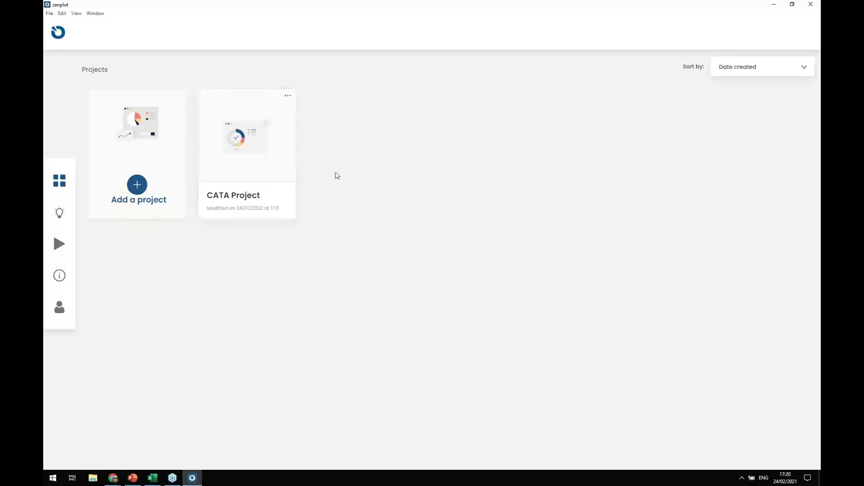
pyautogui.click(258, 139)
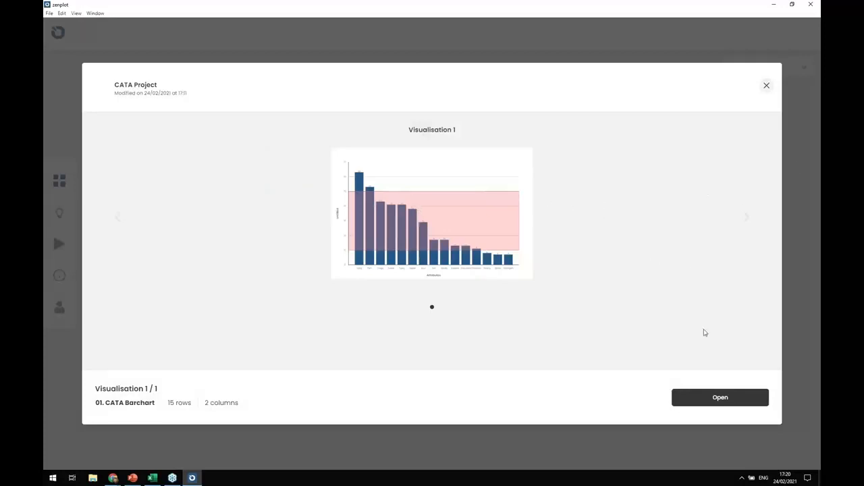
pyautogui.click(706, 401)
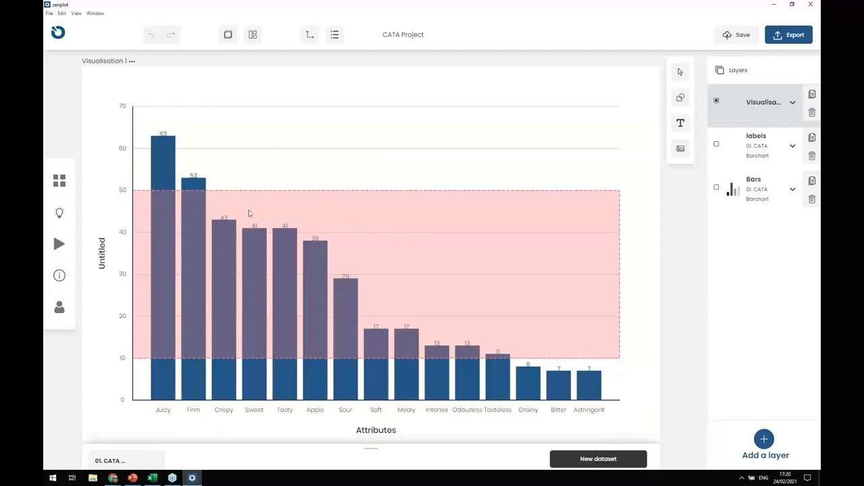
# Switch to Excel and examine the Consumer, Attribute and Checked proportion columns of the 02. CATA Heatmap sheet, comparing with the 01. CATA Barchart sheet.
pyautogui.click(153, 478)
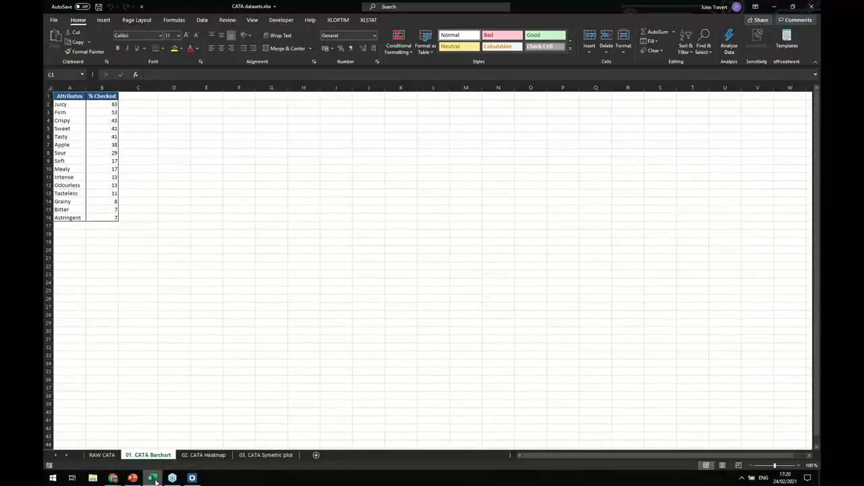
pyautogui.click(203, 455)
pyautogui.click(248, 377)
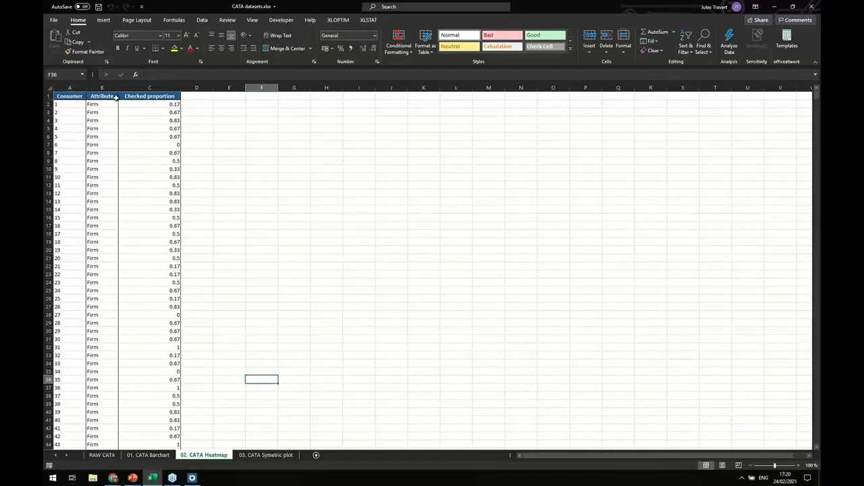
pyautogui.click(73, 89)
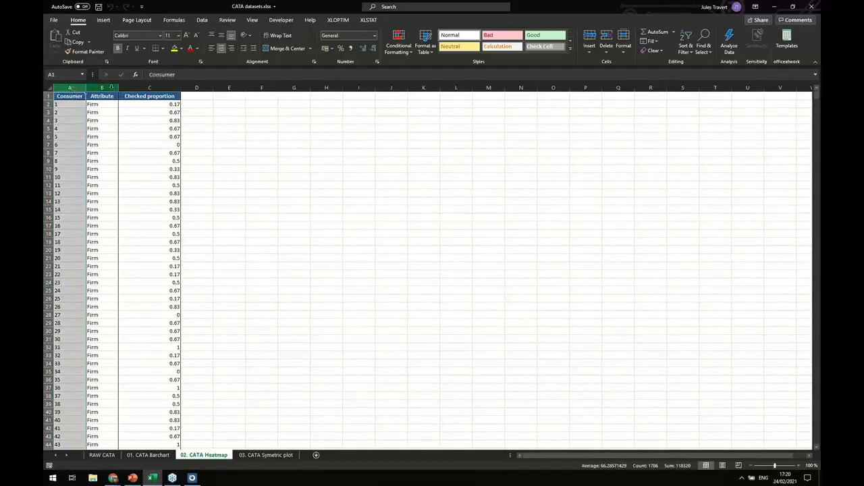
pyautogui.click(111, 88)
pyautogui.moveTo(115, 96); pyautogui.dragTo(163, 88)
pyautogui.click(230, 123)
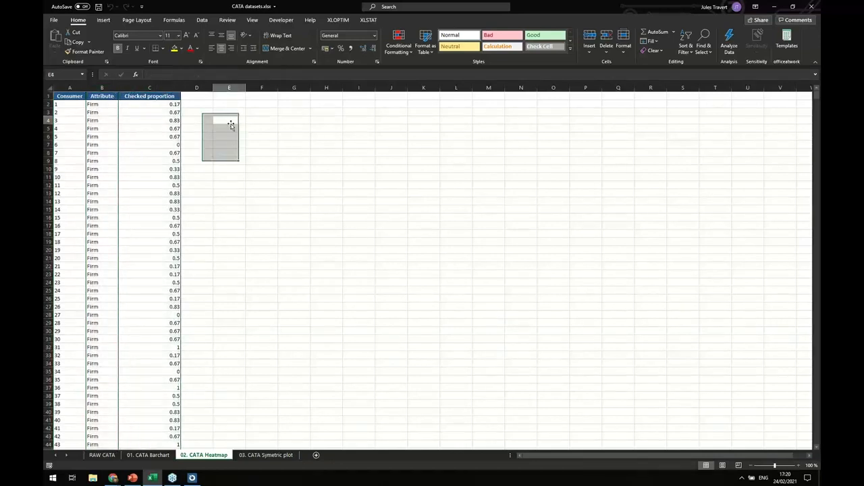
pyautogui.click(166, 456)
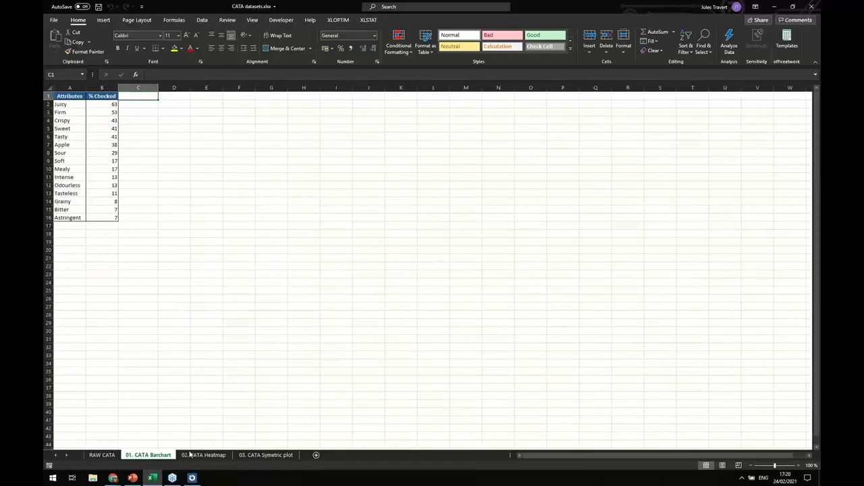
pyautogui.click(195, 455)
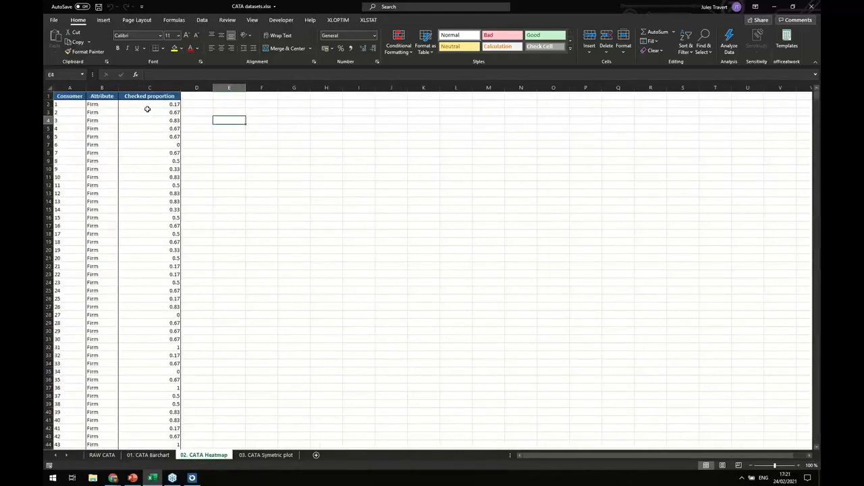
pyautogui.click(75, 106)
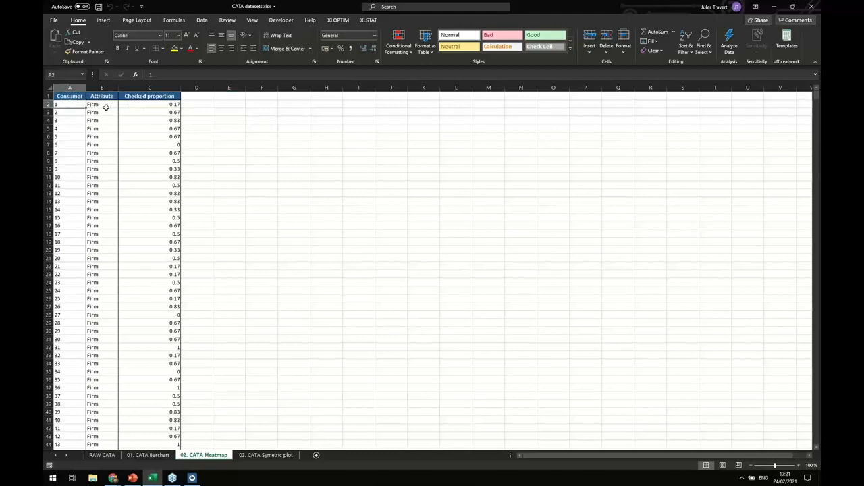
pyautogui.click(106, 106)
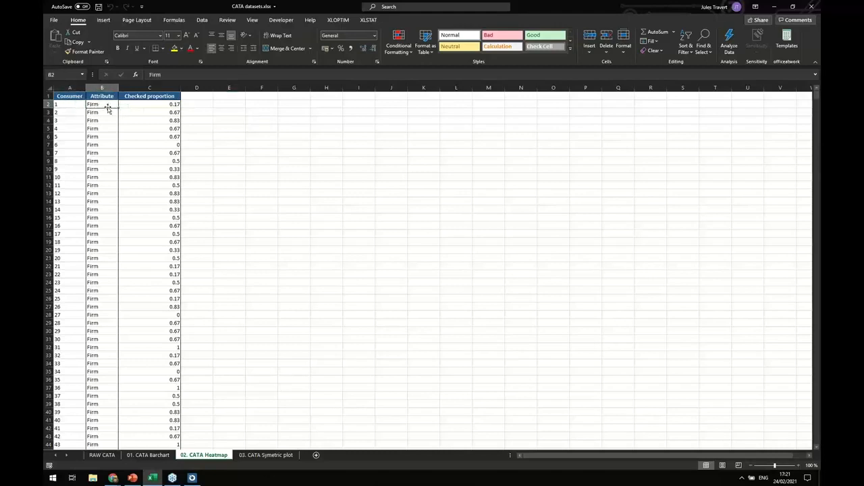
pyautogui.click(208, 273)
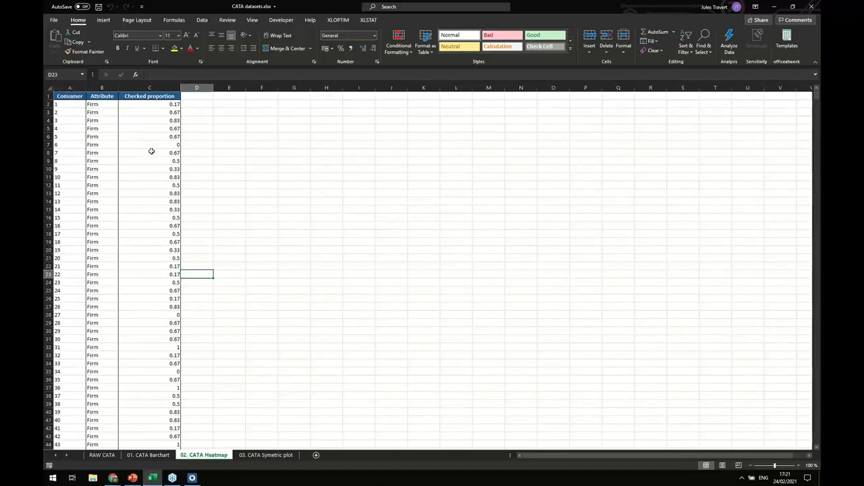
# Switch to Zenplot and load 02. CATA Heatmap.csv from the Webinar EN folder as a new dataset.
pyautogui.click(192, 477)
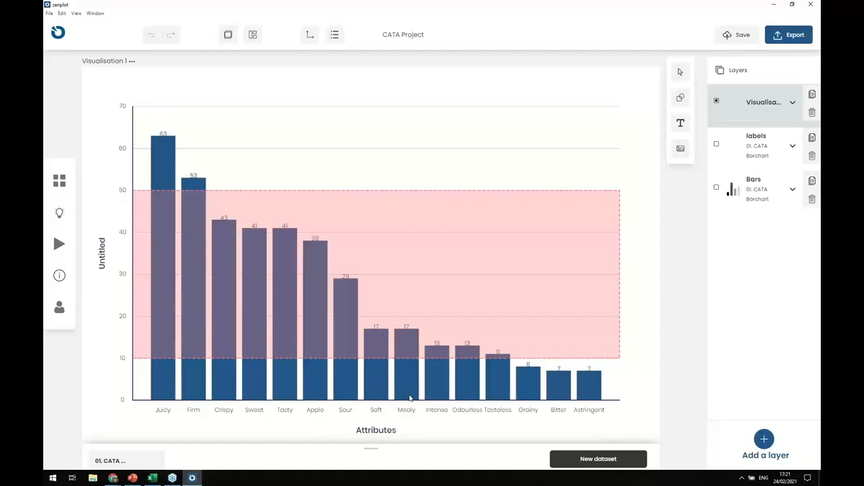
pyautogui.click(585, 462)
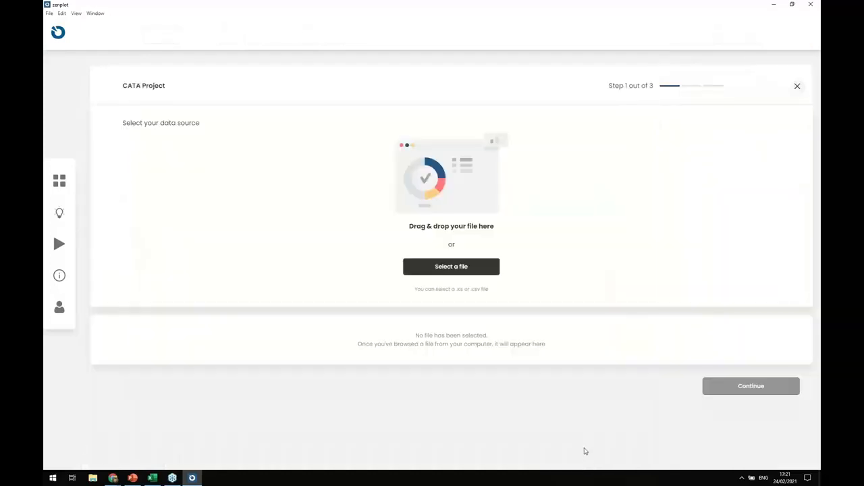
pyautogui.click(459, 270)
pyautogui.click(145, 67)
pyautogui.doubleClick(145, 67)
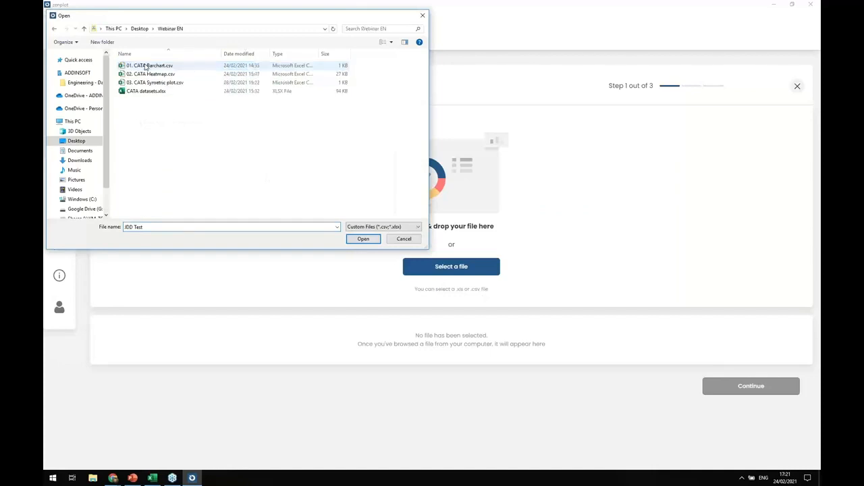
pyautogui.click(207, 74)
pyautogui.click(363, 239)
pyautogui.click(735, 392)
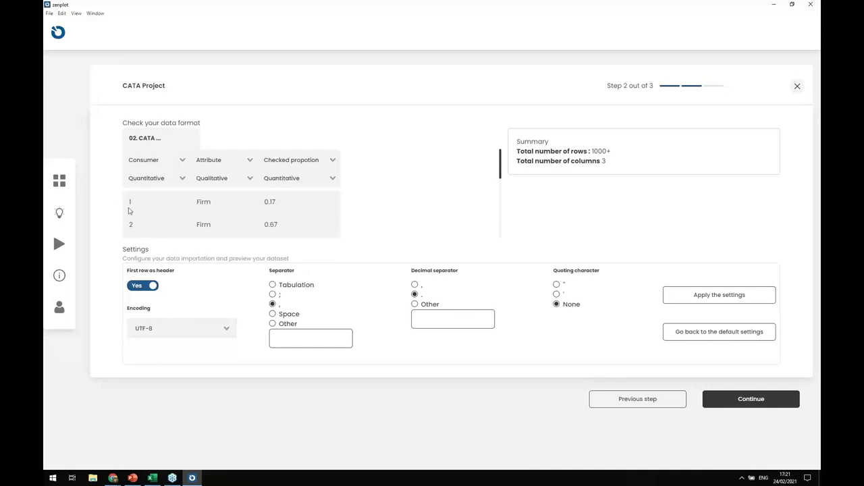
# Set the Consumer column's data type to Qualitative, and switch to Excel to check how the consumer numbers repeat across attributes.
pyautogui.click(181, 179)
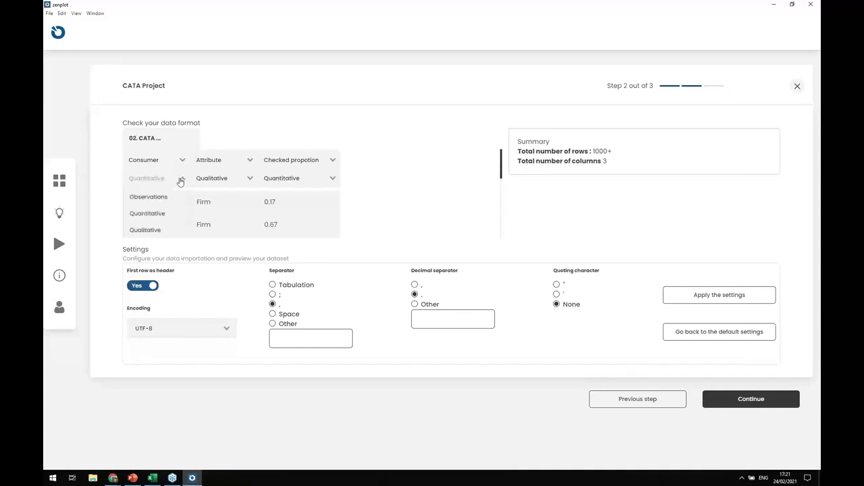
pyautogui.click(168, 228)
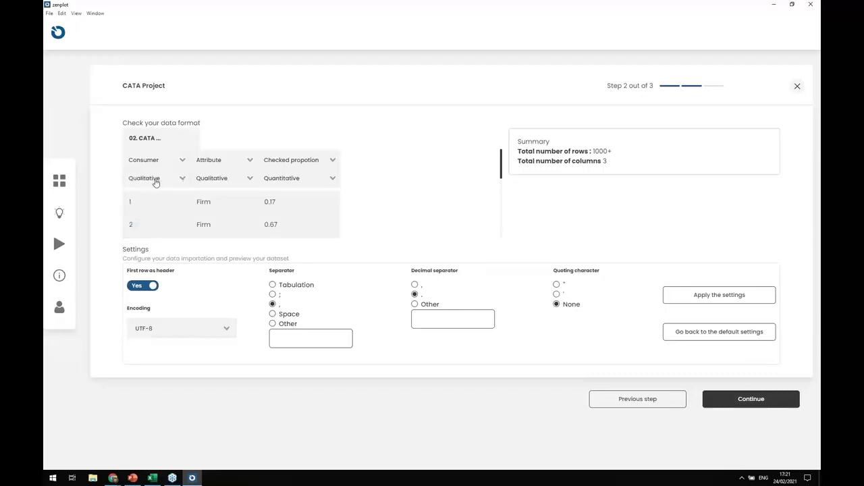
pyautogui.click(153, 478)
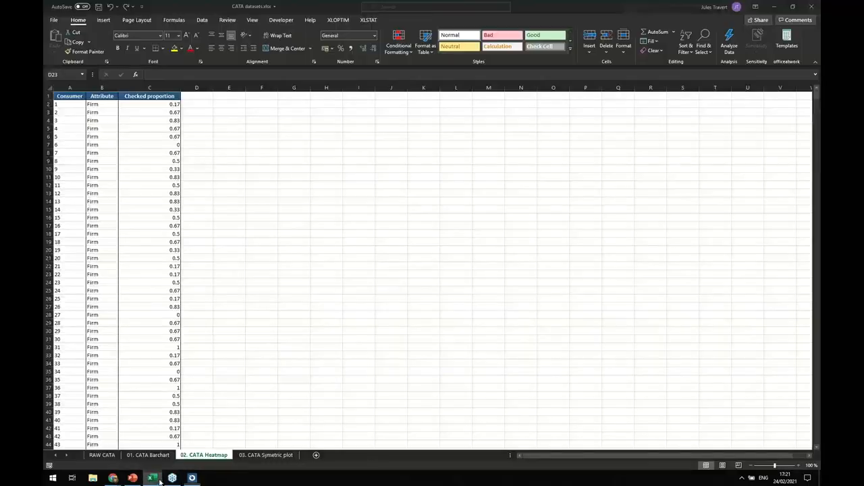
pyautogui.click(62, 105)
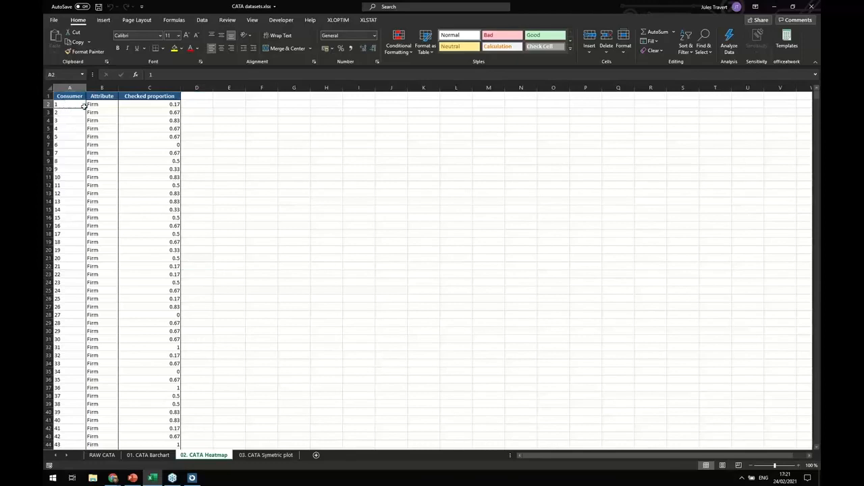
pyautogui.scroll(-20, 67, 155)
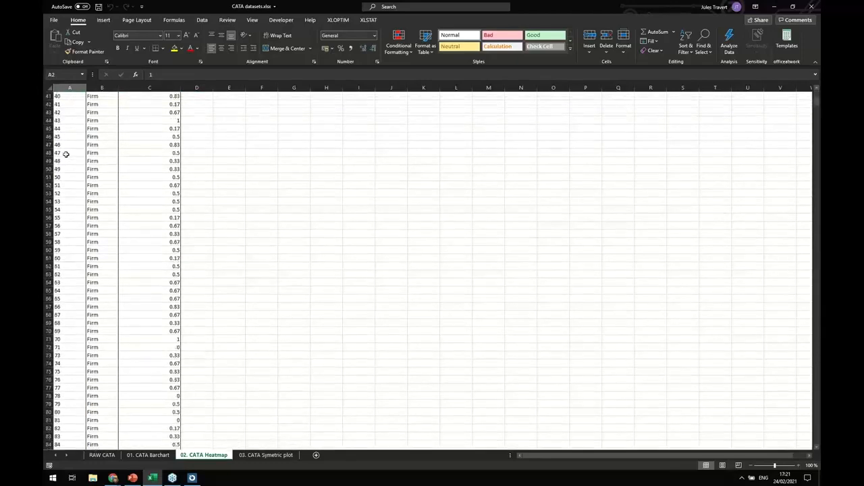
pyautogui.scroll(-3, 67, 361)
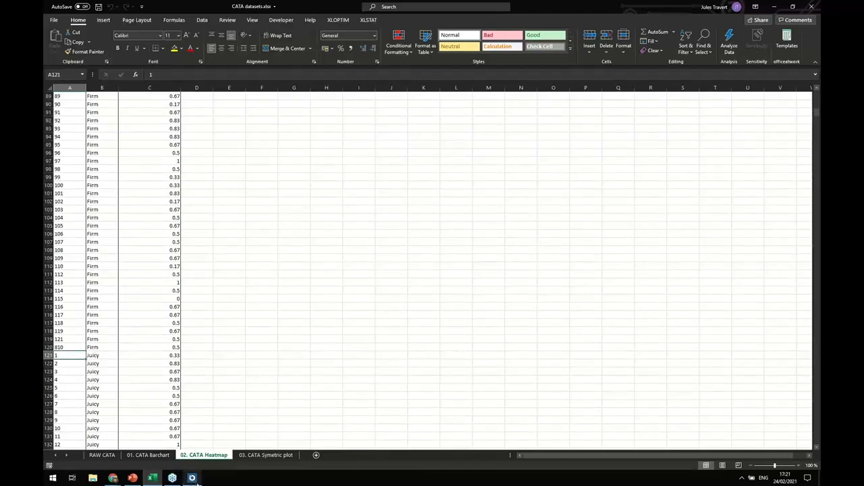
# Return to Zenplot, complete the import with the current settings and preview the rows of the 02. CATA Heatmap dataset.
pyautogui.click(191, 478)
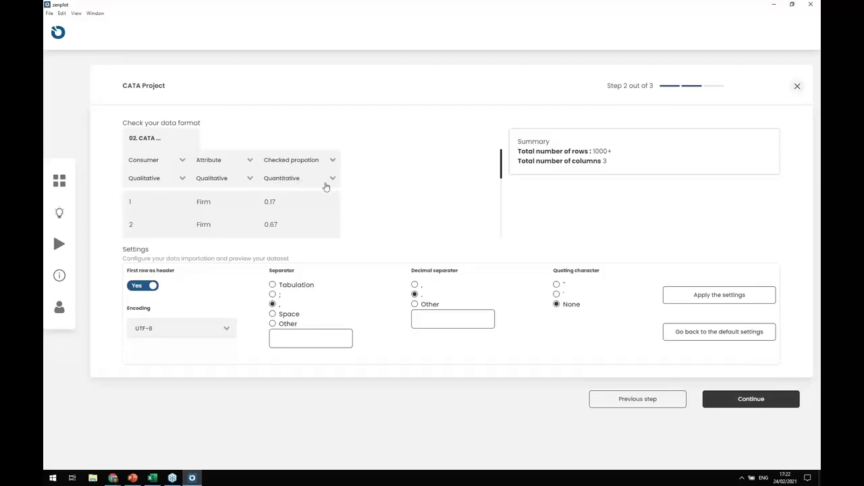
pyautogui.click(754, 399)
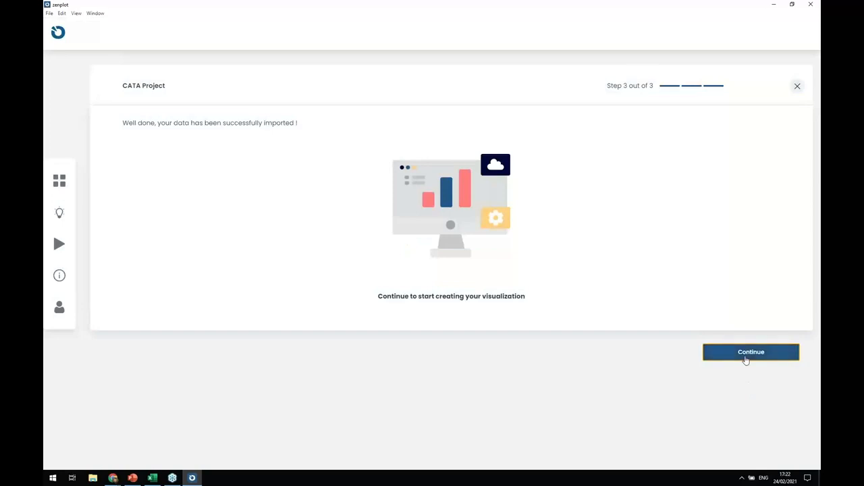
pyautogui.click(742, 352)
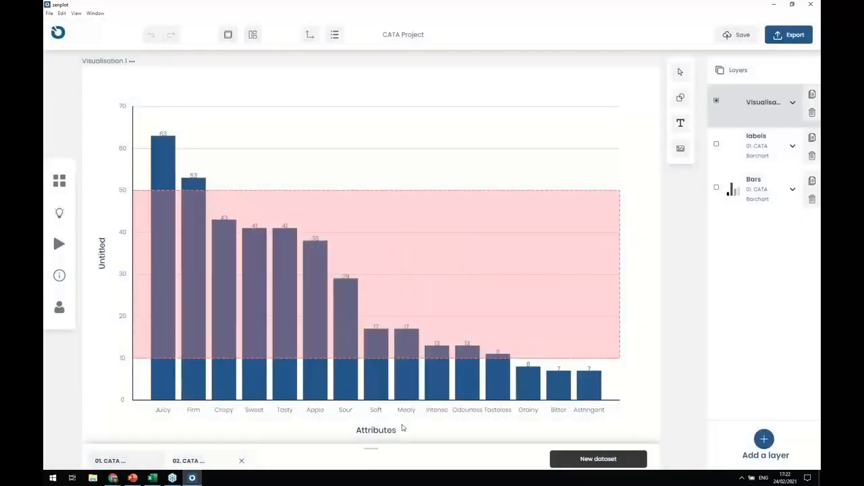
pyautogui.moveTo(375, 448); pyautogui.dragTo(410, 295)
pyautogui.click(181, 308)
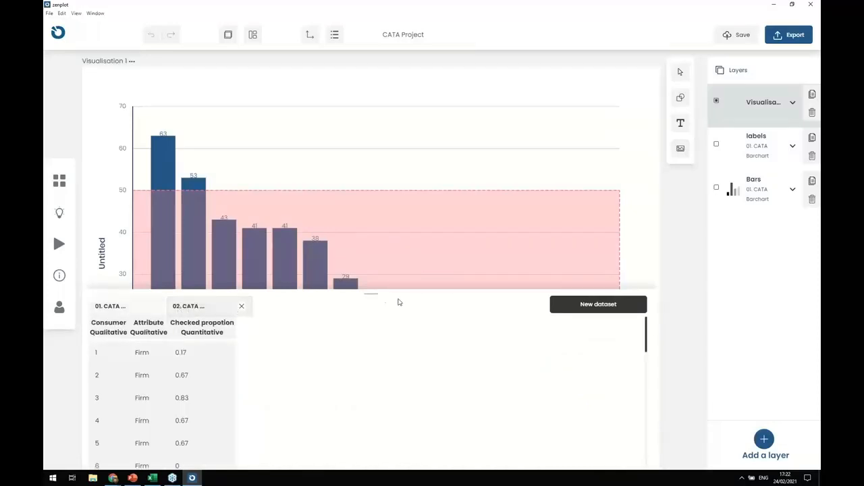
pyautogui.moveTo(371, 394); pyautogui.dragTo(391, 475)
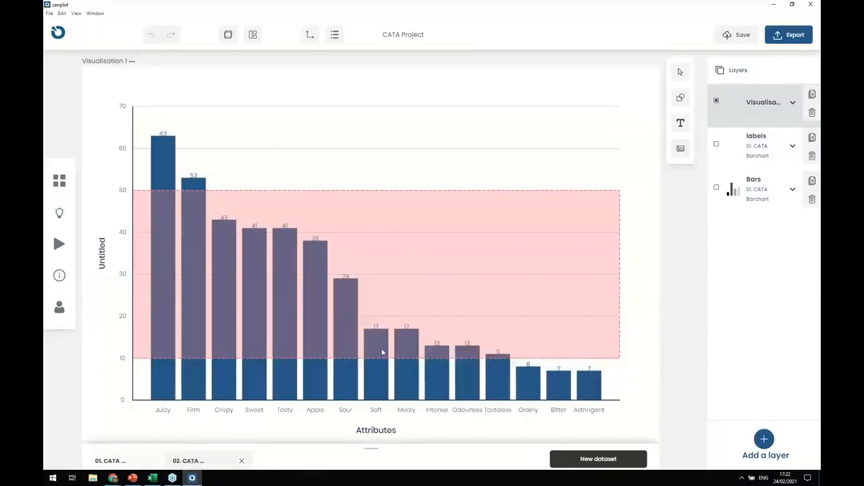
# Create a second visualisation in the project and add a Heatmap / 2D Surface layer to it.
pyautogui.click(228, 39)
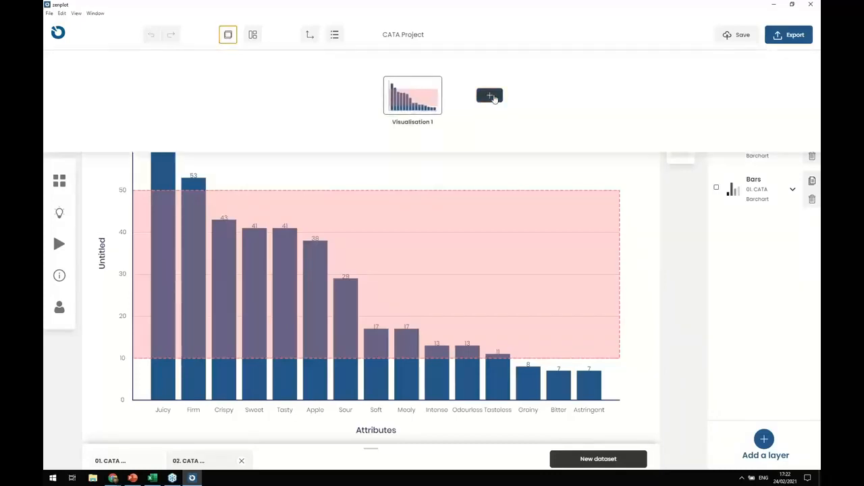
pyautogui.click(492, 96)
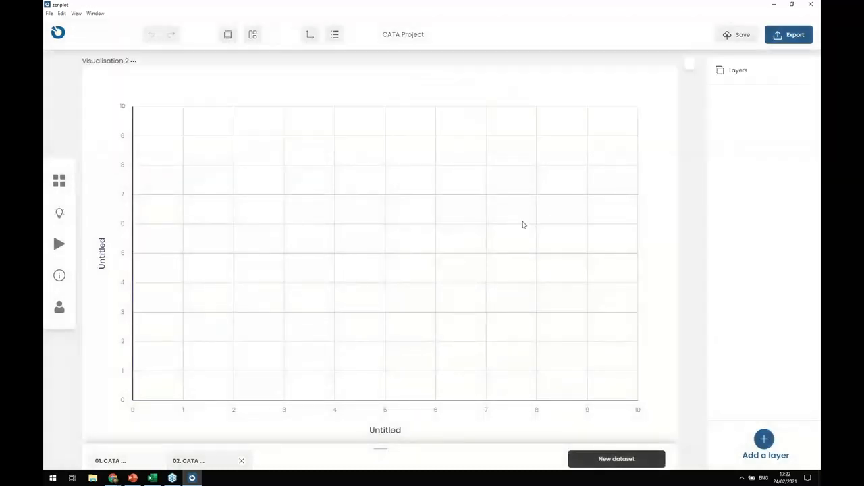
pyautogui.click(765, 440)
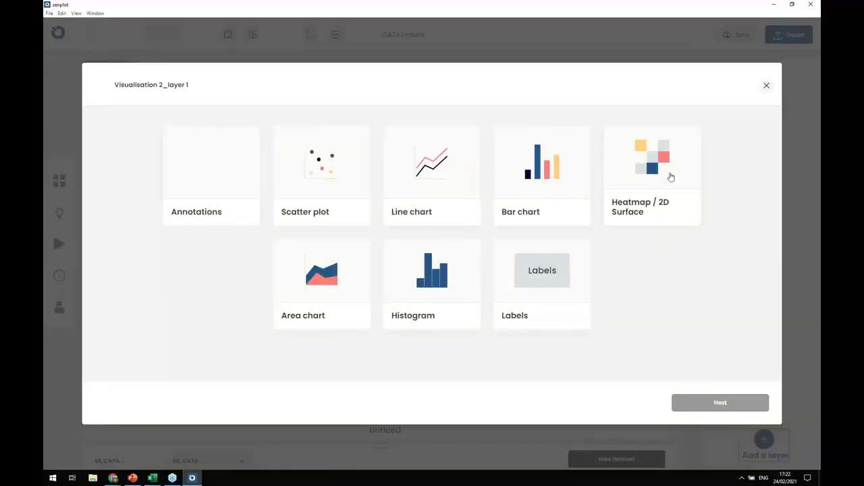
pyautogui.click(671, 177)
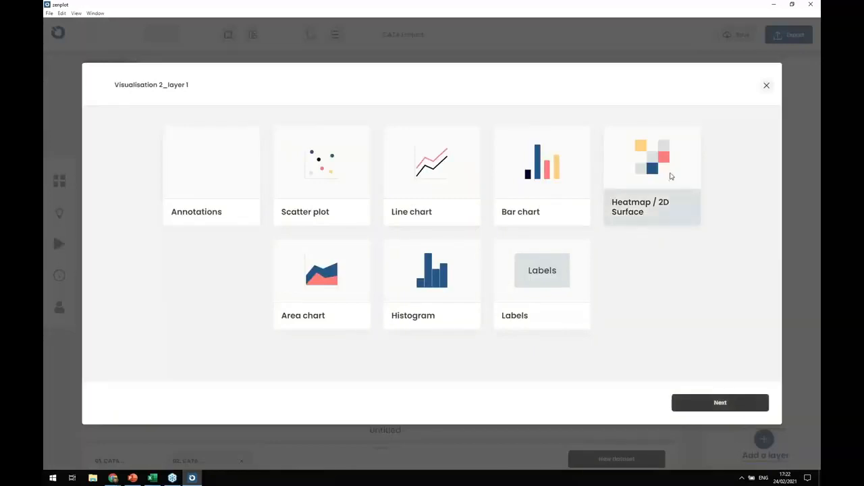
pyautogui.click(720, 404)
# Link the layer to the 02. CATA Heatmap dataset, with Consumer as X coordinates and Attribute as Y coordinates.
pyautogui.click(271, 181)
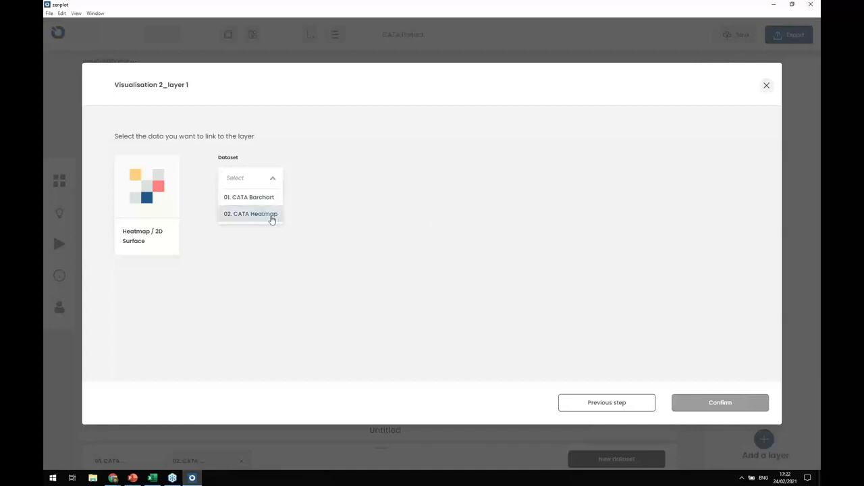
pyautogui.click(272, 216)
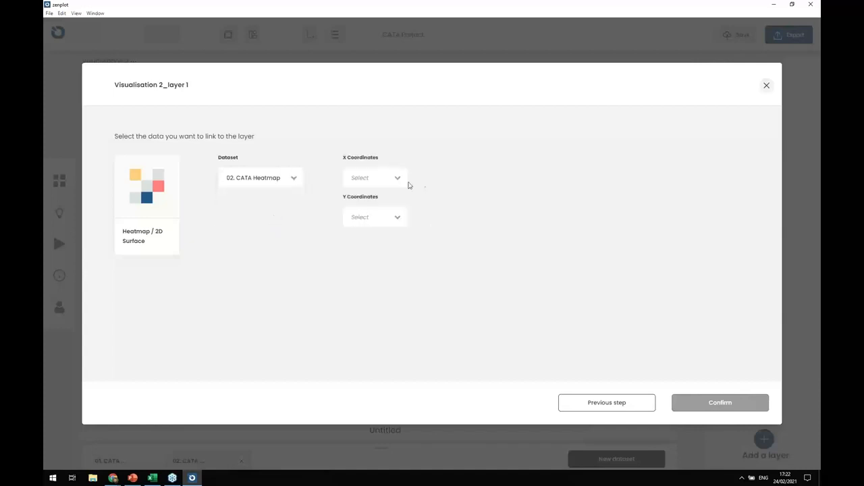
pyautogui.click(402, 181)
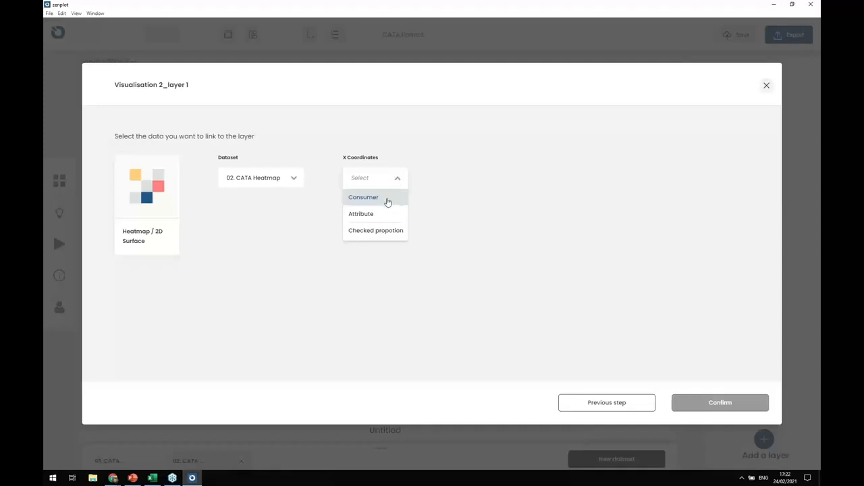
pyautogui.click(388, 200)
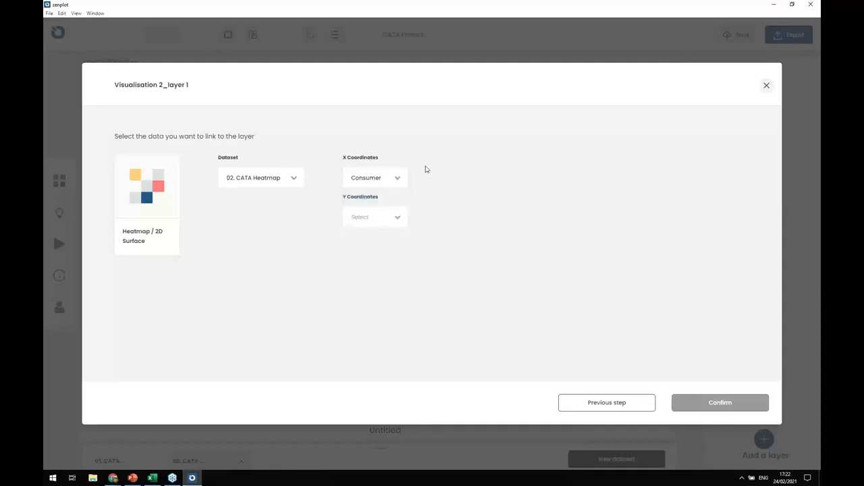
pyautogui.click(393, 218)
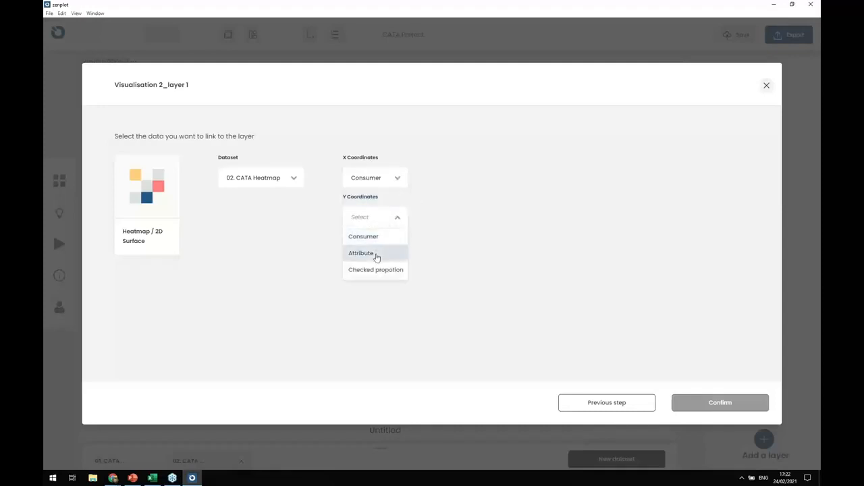
pyautogui.click(376, 254)
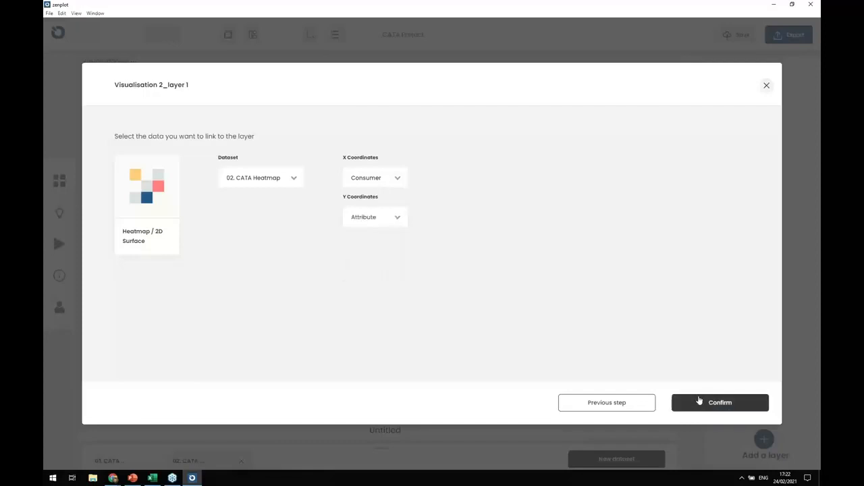
pyautogui.click(705, 405)
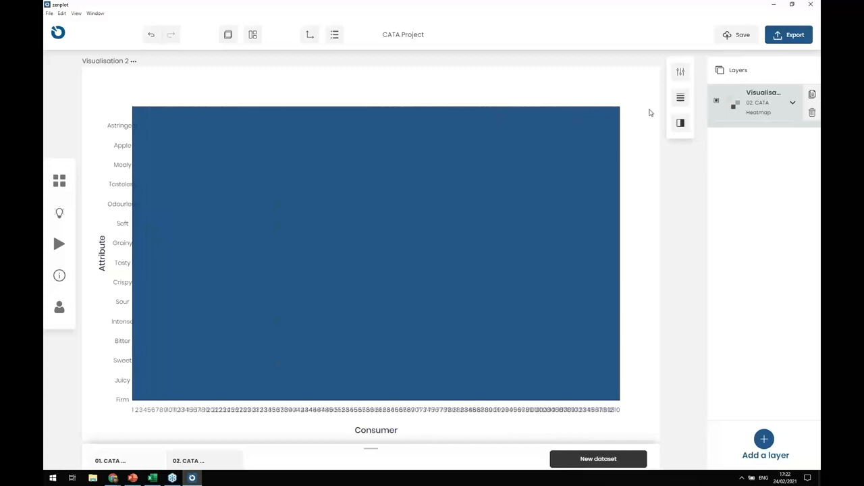
# Change the border colour of the heatmap cells to white.
pyautogui.click(681, 98)
pyautogui.click(649, 119)
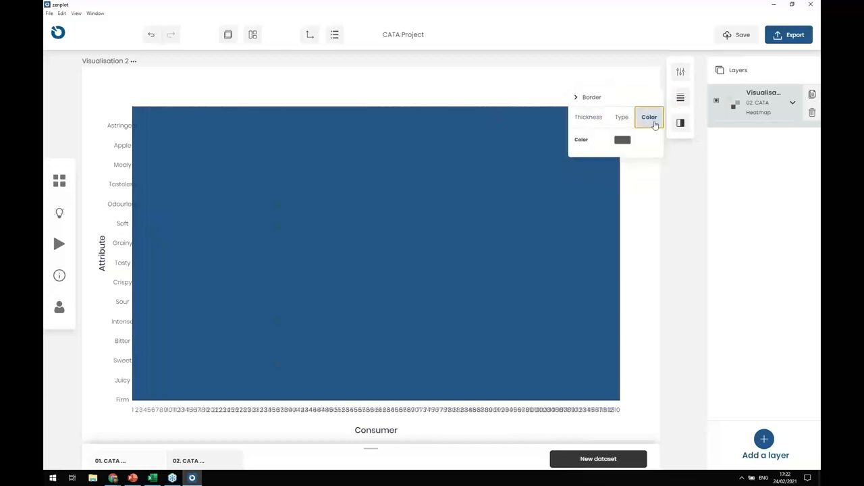
pyautogui.click(622, 140)
pyautogui.click(594, 268)
pyautogui.click(326, 270)
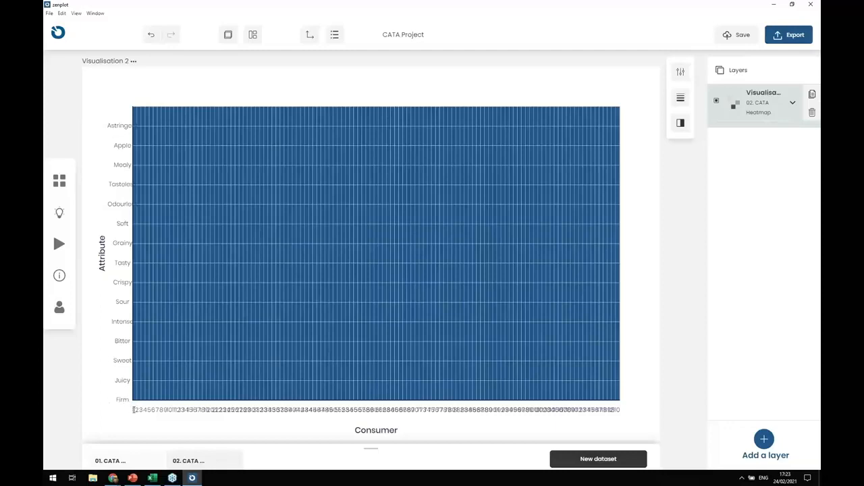
# Switch to Excel to check the first consumer's row in the 02. CATA Heatmap sheet, and return to Zenplot.
pyautogui.click(152, 477)
pyautogui.scroll(20, 763, 327)
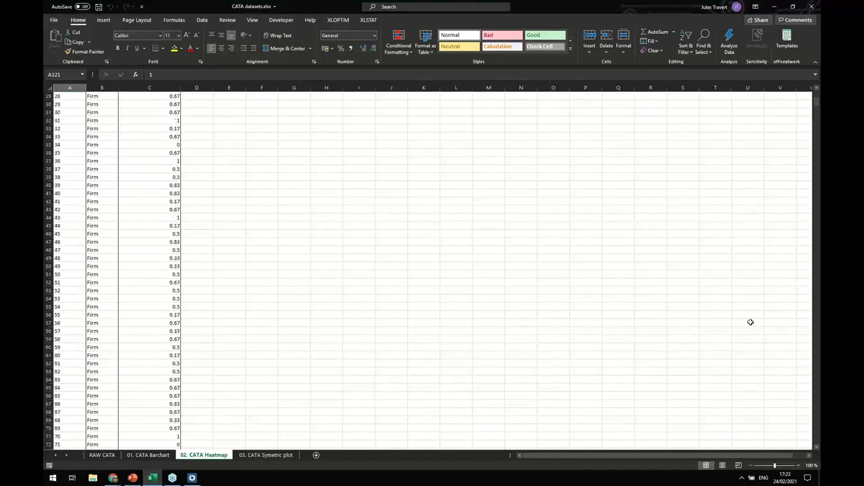
pyautogui.moveTo(65, 105); pyautogui.dragTo(162, 106)
pyautogui.click(192, 477)
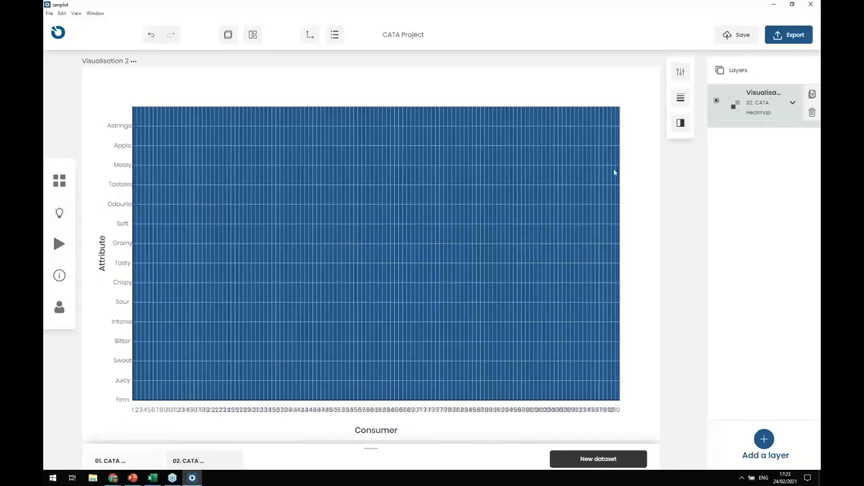
# Link the heatmap's filling to the Checked propotion variable and save the project.
pyautogui.click(679, 128)
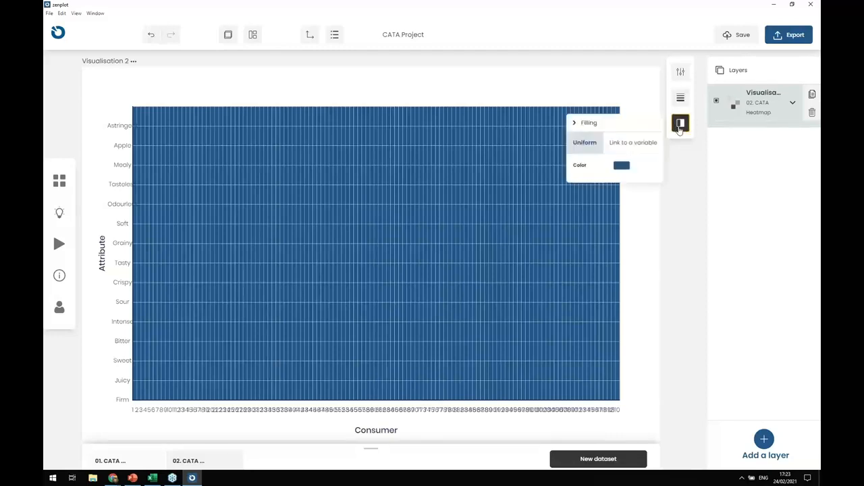
pyautogui.click(651, 149)
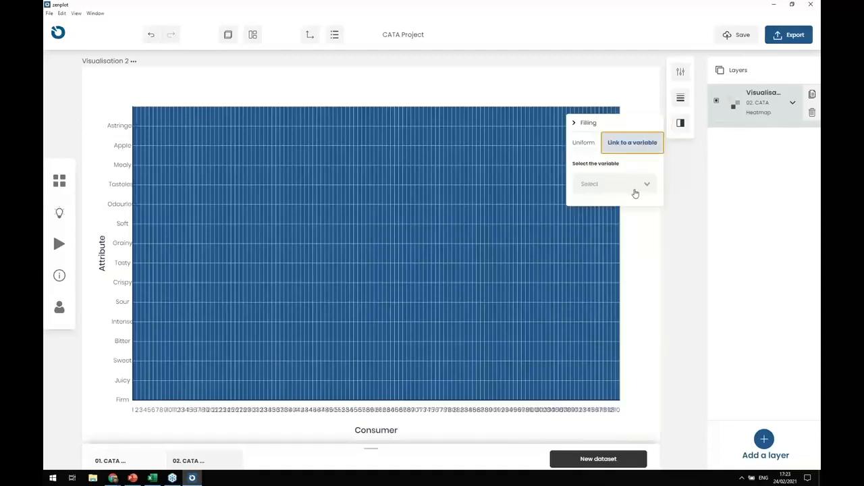
pyautogui.click(635, 192)
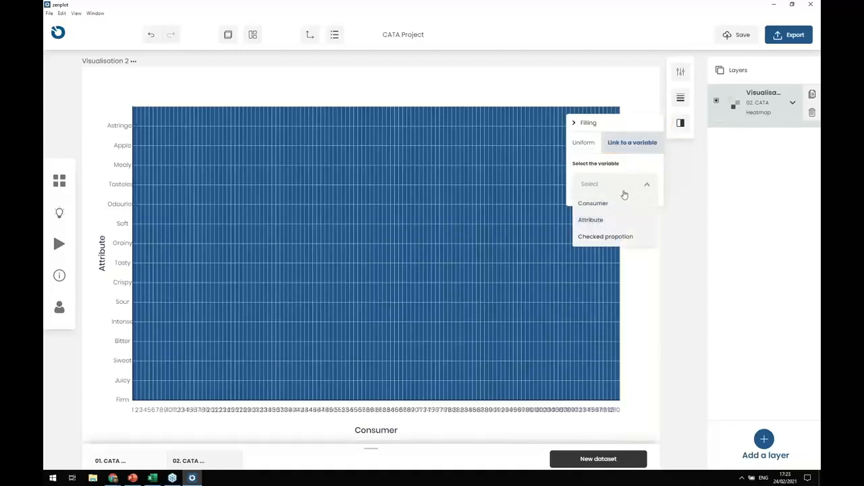
pyautogui.click(635, 238)
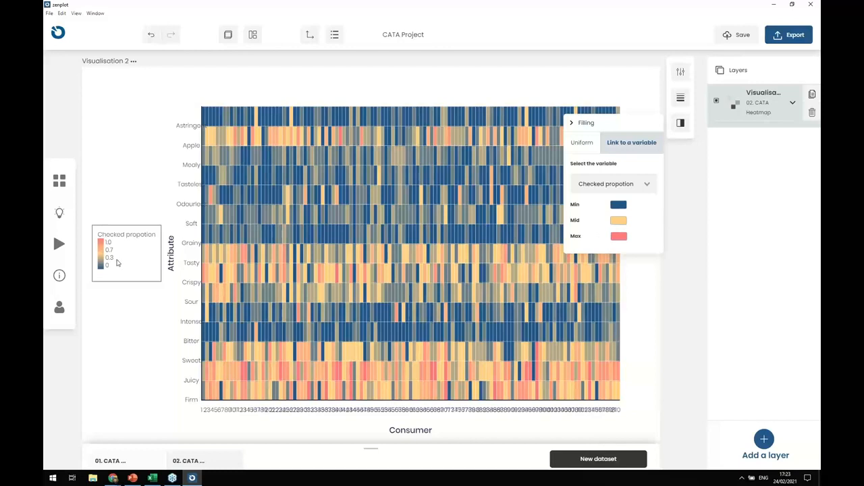
pyautogui.click(445, 276)
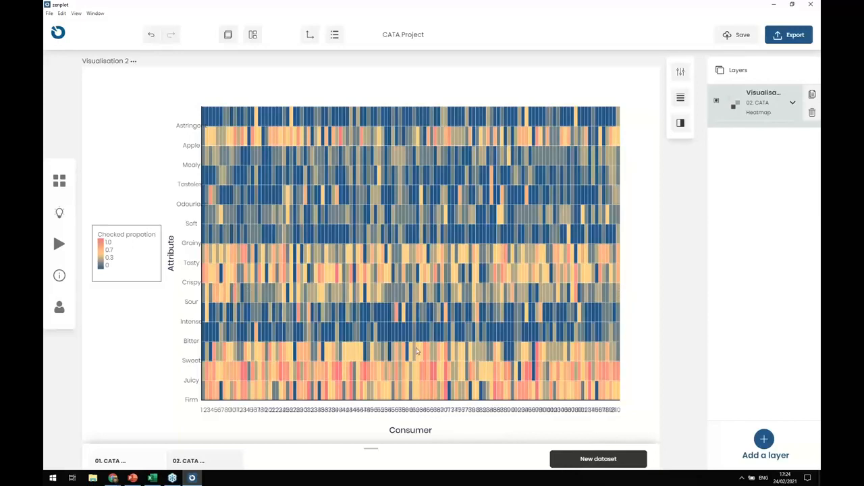
pyautogui.click(732, 34)
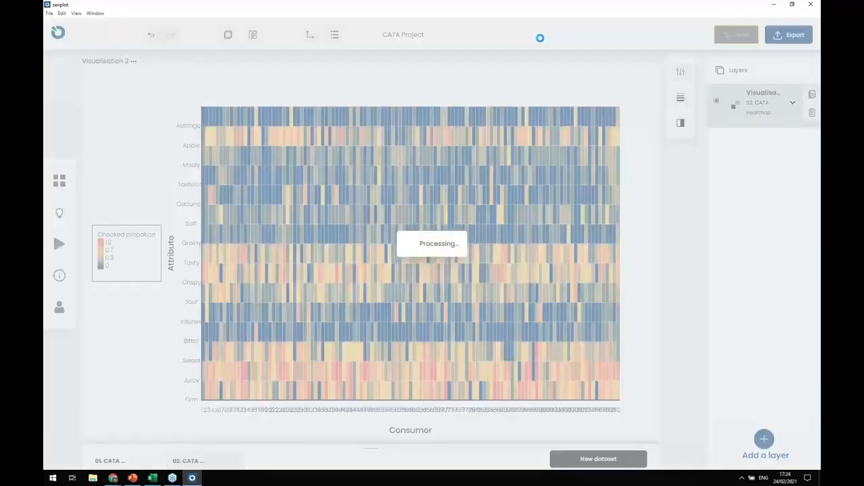
# View the bar chart in Visualisation 1 for comparison and return to the heatmap in Visualisation 2.
pyautogui.click(228, 35)
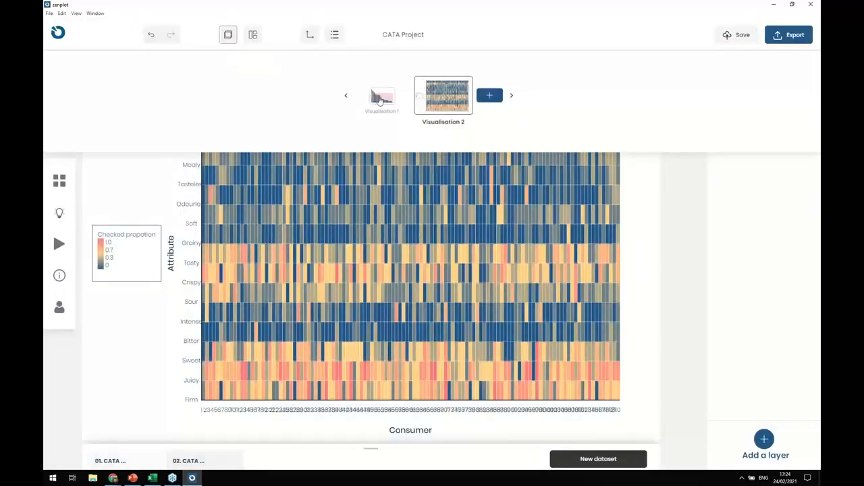
pyautogui.click(380, 96)
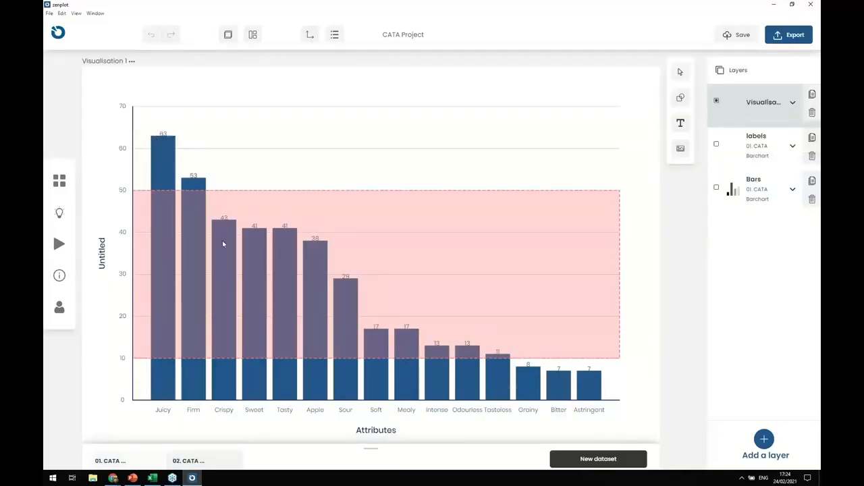
pyautogui.click(228, 34)
pyautogui.click(383, 97)
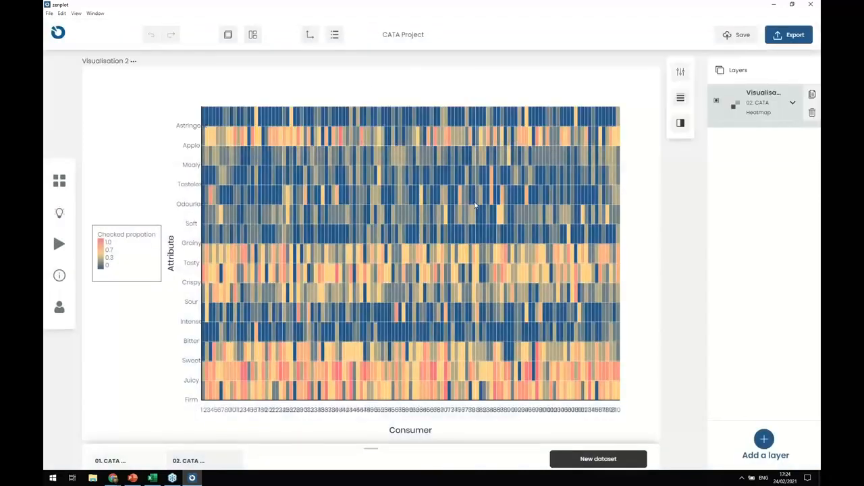
# Set the border thickness of the heatmap cells to 0 px.
pyautogui.click(680, 97)
pyautogui.doubleClick(604, 157)
pyautogui.write('0')
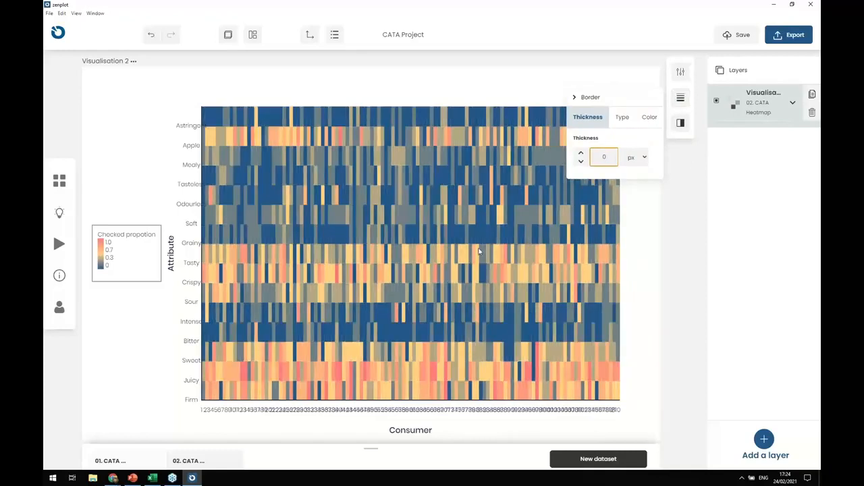
pyautogui.click(478, 252)
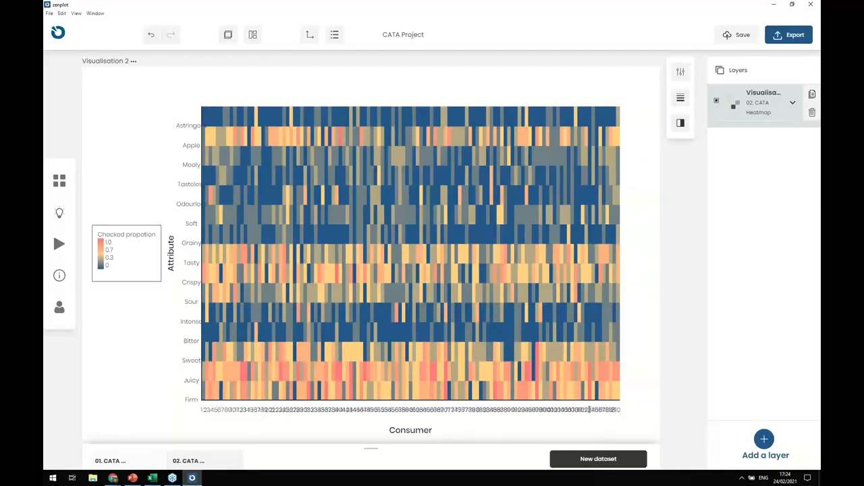
# Rotate the X axis labels by 270 degrees and set their text size to 10 px.
pyautogui.click(308, 35)
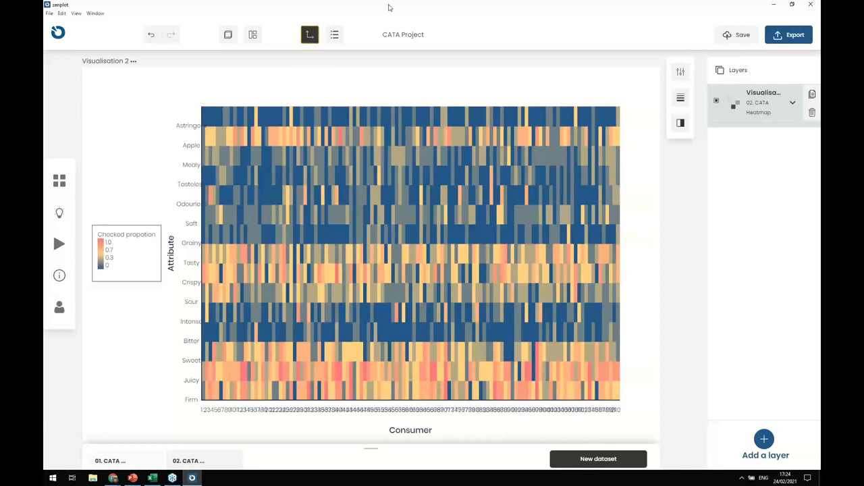
pyautogui.click(400, 83)
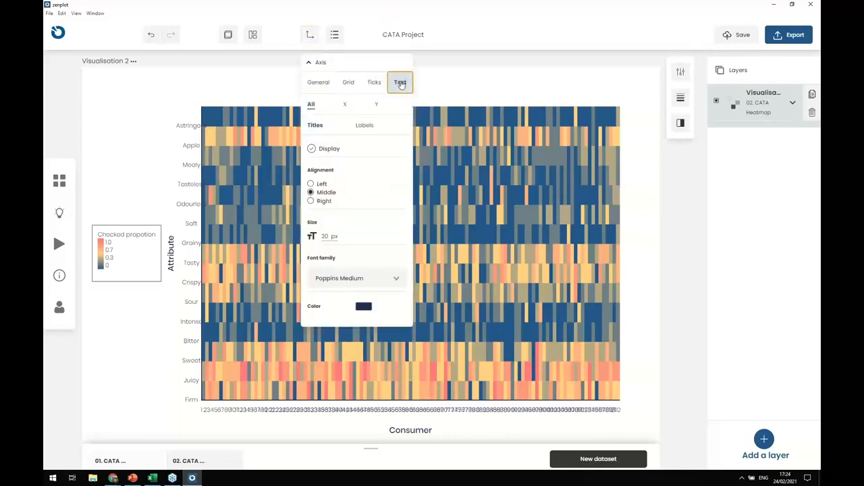
pyautogui.click(344, 104)
pyautogui.click(365, 126)
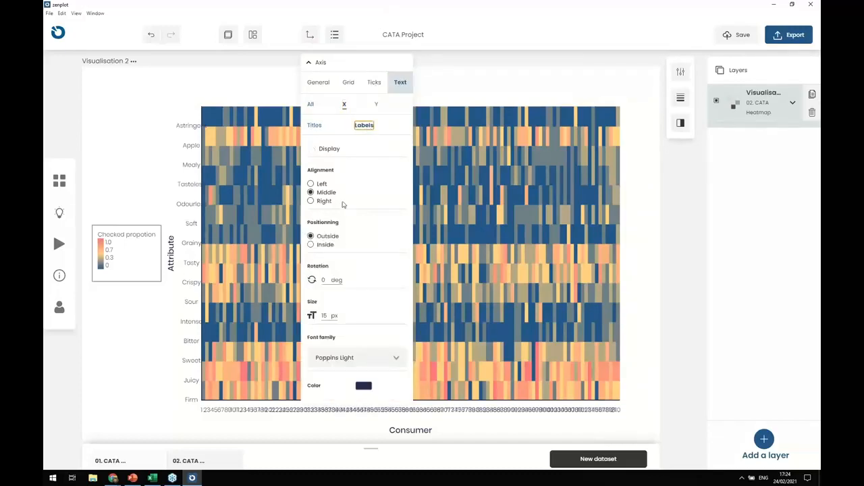
pyautogui.doubleClick(325, 280)
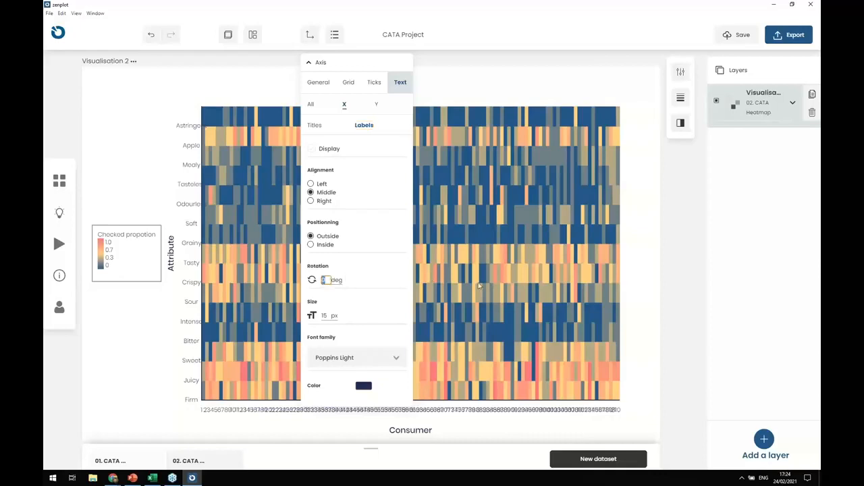
pyautogui.write('270')
pyautogui.click(330, 315)
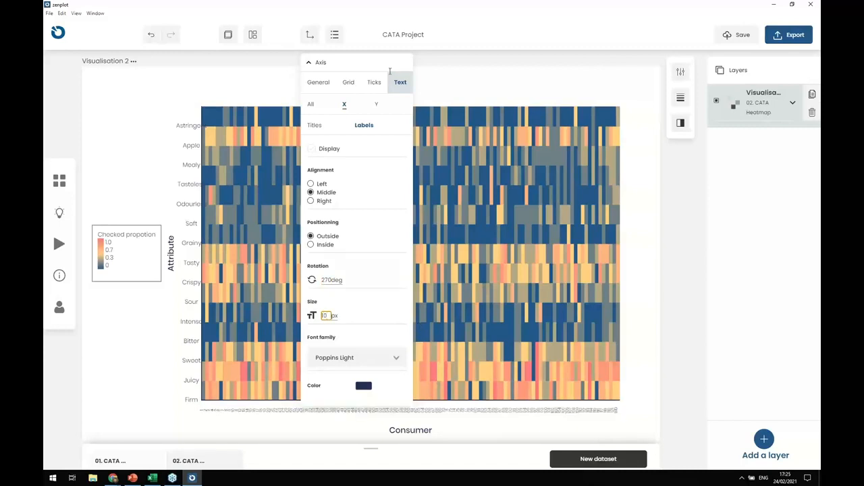
# Rotate the Y axis labels by 300 degrees and save the project.
pyautogui.click(376, 107)
pyautogui.click(368, 127)
pyautogui.doubleClick(327, 279)
pyautogui.write('300')
pyautogui.click(225, 237)
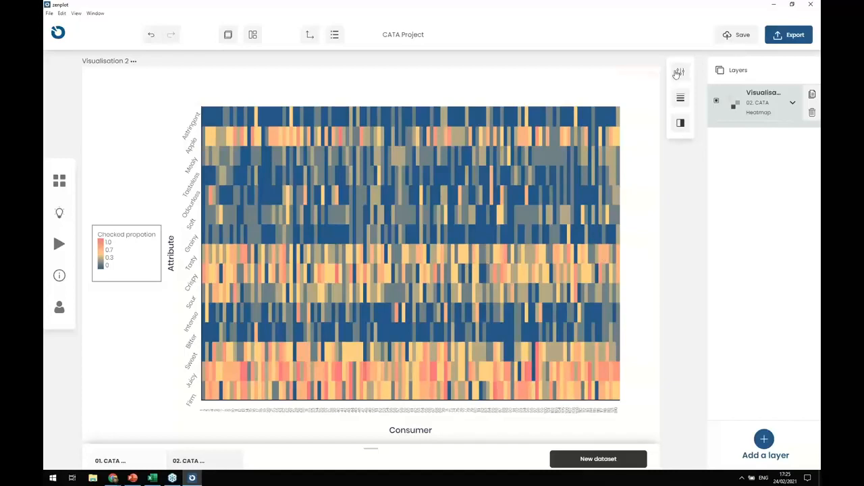
pyautogui.click(734, 41)
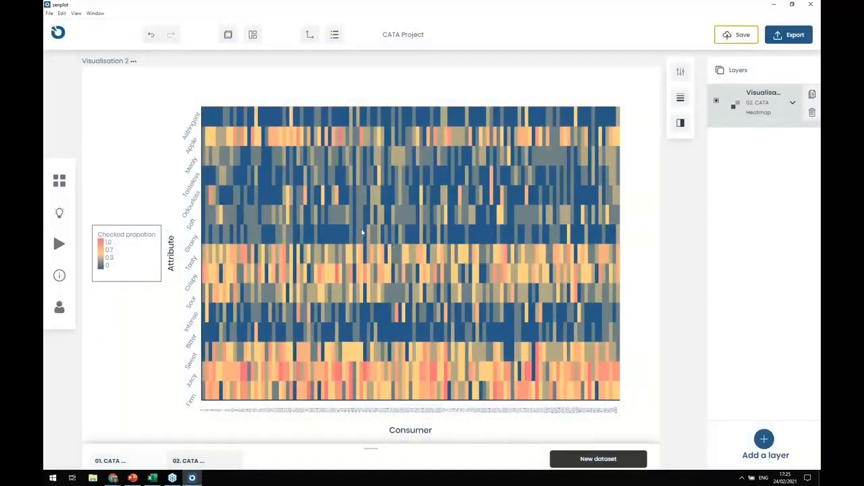
# Switch to Excel and examine the Name, F1, F2 and Group columns of the 03. CATA Symetric plot sheet.
pyautogui.click(154, 478)
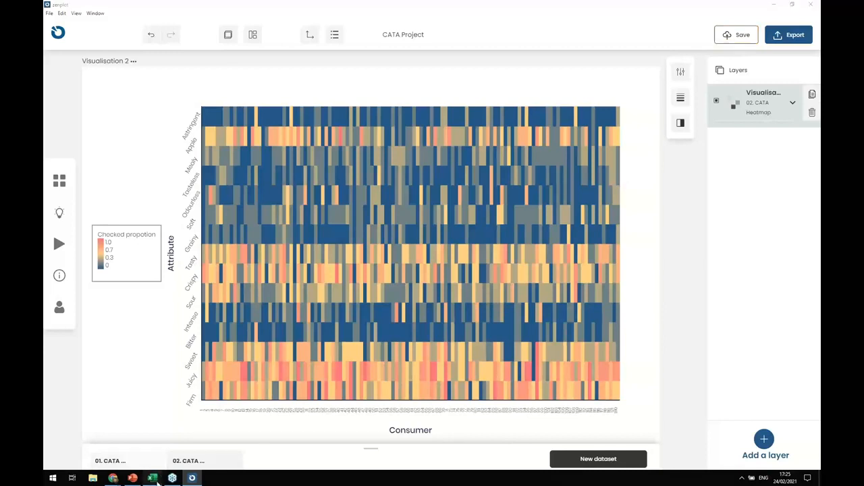
pyautogui.click(257, 455)
pyautogui.click(304, 355)
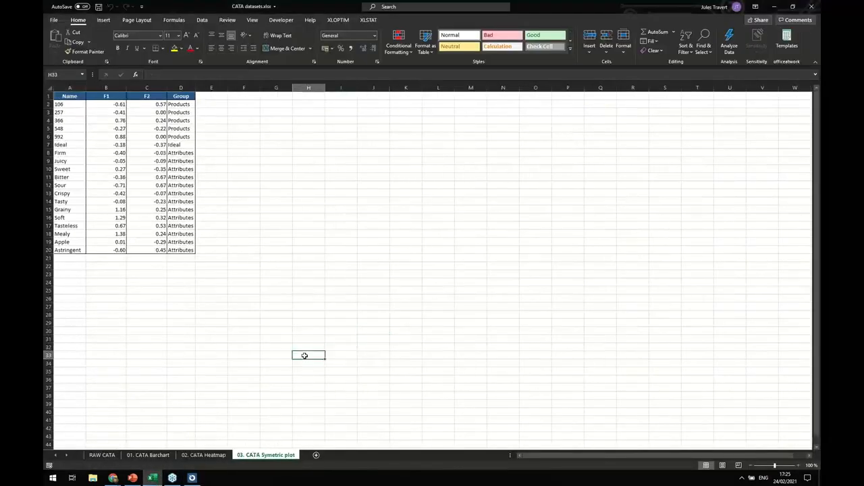
# Examine the Products and Ideal entries in the Group column of the symmetric plot data.
pyautogui.click(229, 267)
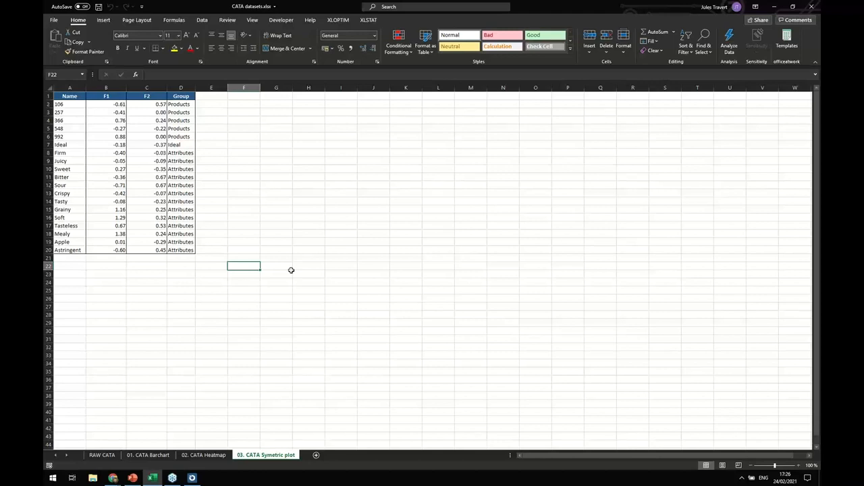
pyautogui.moveTo(69, 97); pyautogui.dragTo(184, 251)
pyautogui.click(181, 105)
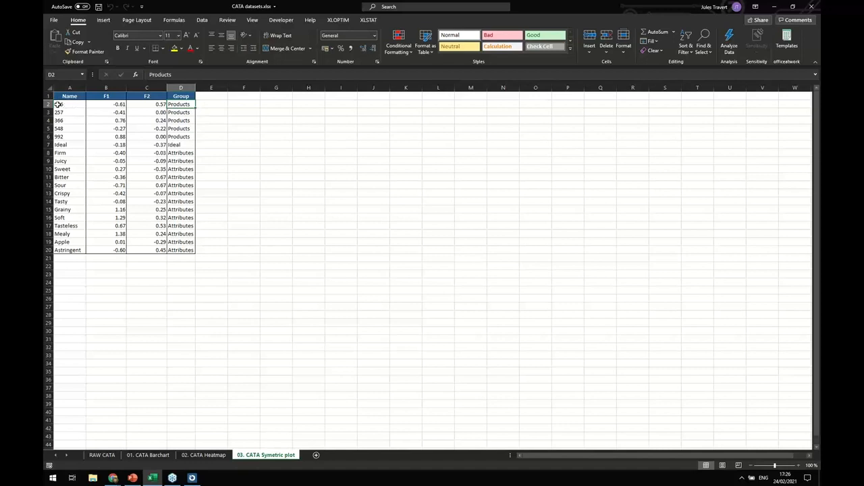
pyautogui.click(185, 145)
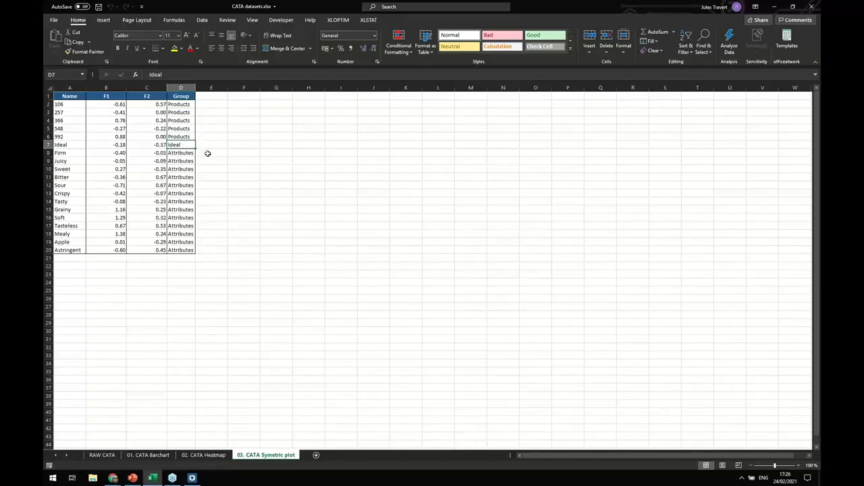
# Switch to Zenplot and import 03. CATA Symetric plot.csv from the Webinar EN folder as a new dataset with the default import settings.
pyautogui.click(192, 478)
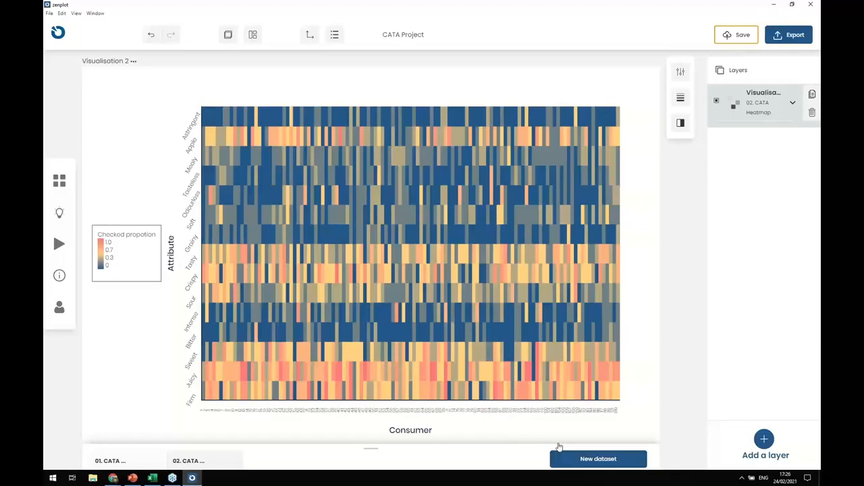
pyautogui.click(584, 459)
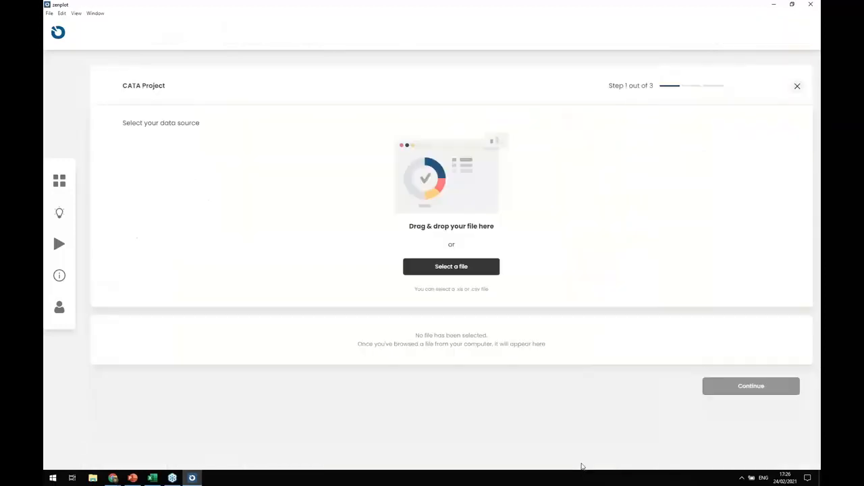
pyautogui.click(466, 271)
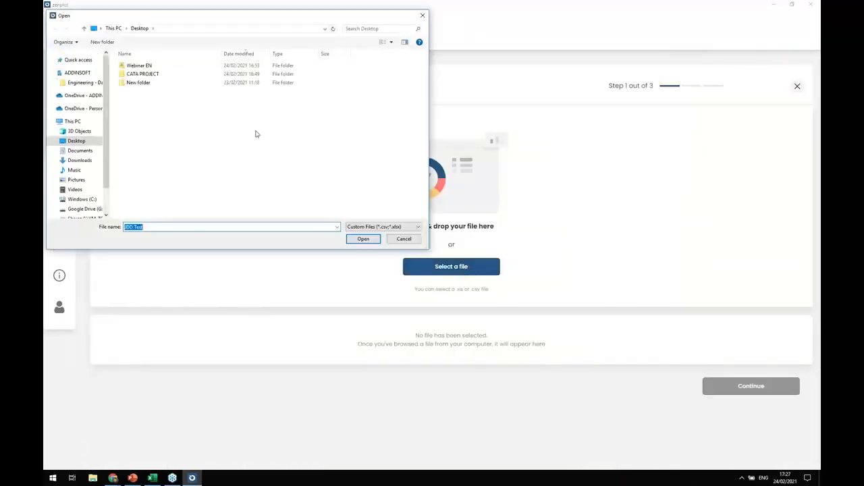
pyautogui.doubleClick(159, 65)
pyautogui.click(195, 82)
pyautogui.click(374, 242)
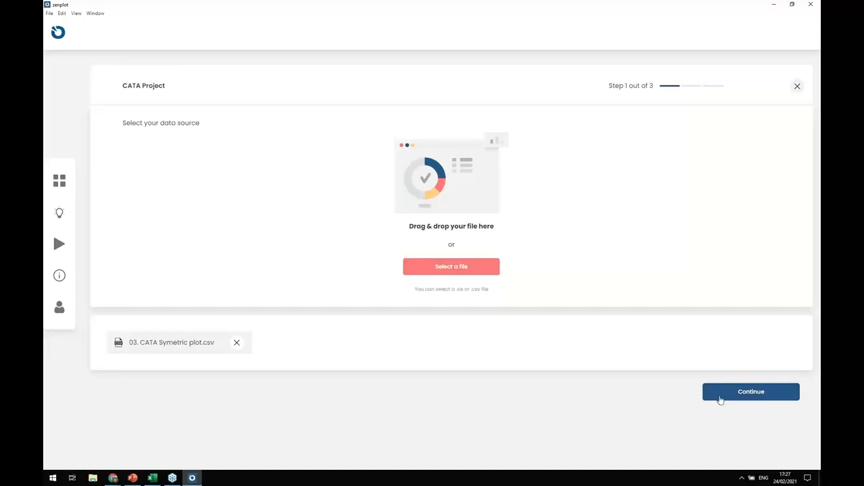
pyautogui.click(719, 399)
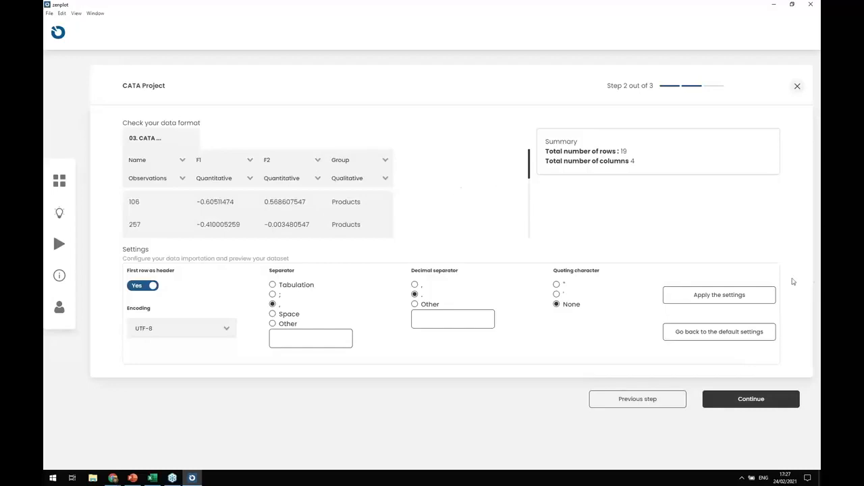
pyautogui.click(754, 401)
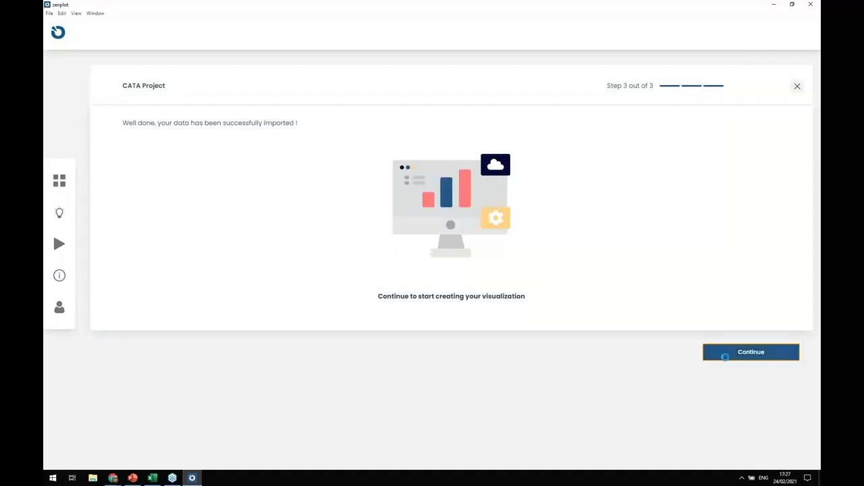
pyautogui.click(725, 360)
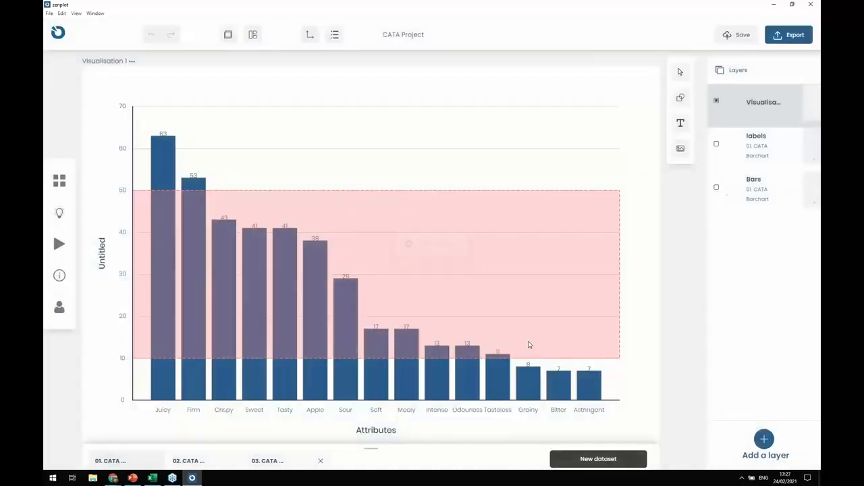
# Add a new blank visualisation to the project.
pyautogui.click(227, 36)
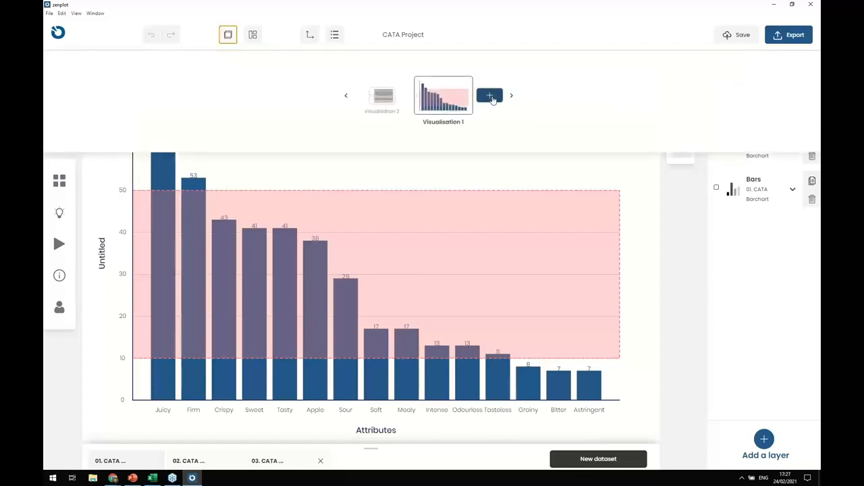
pyautogui.click(491, 96)
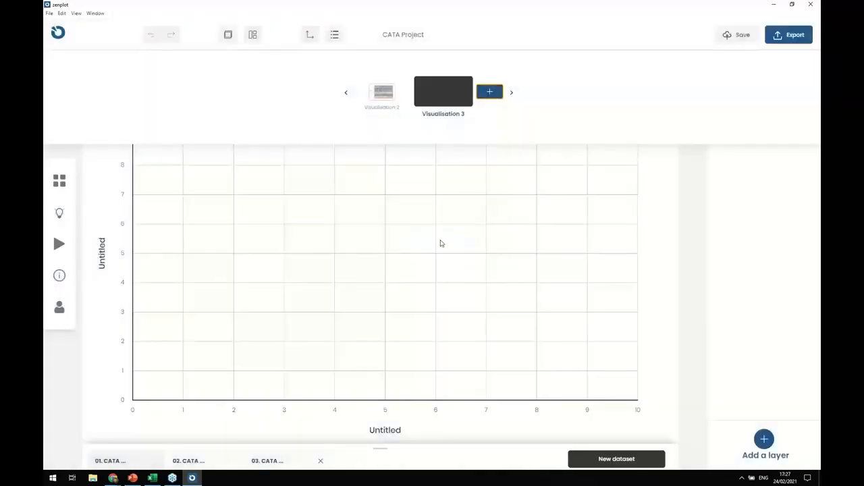
pyautogui.click(440, 243)
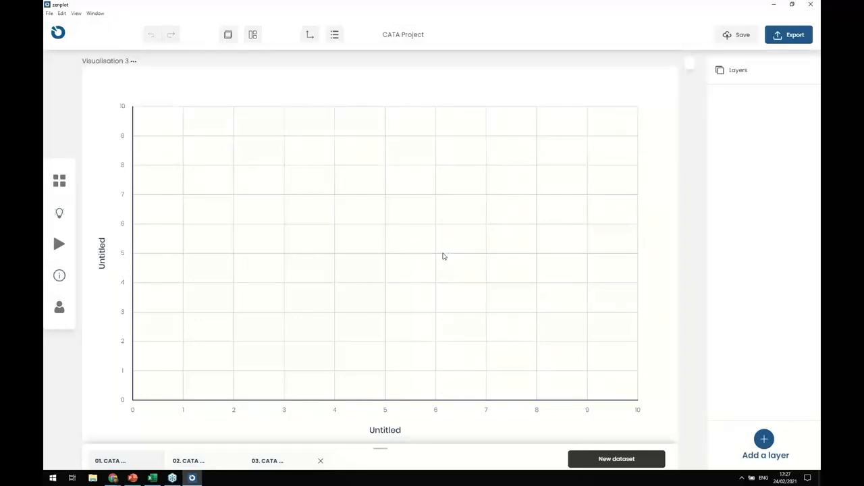
# Add a scatter plot layer from the 03. CATA Symetric plot dataset, with F1 as X coordinates and F2 as Y coordinates.
pyautogui.click(765, 440)
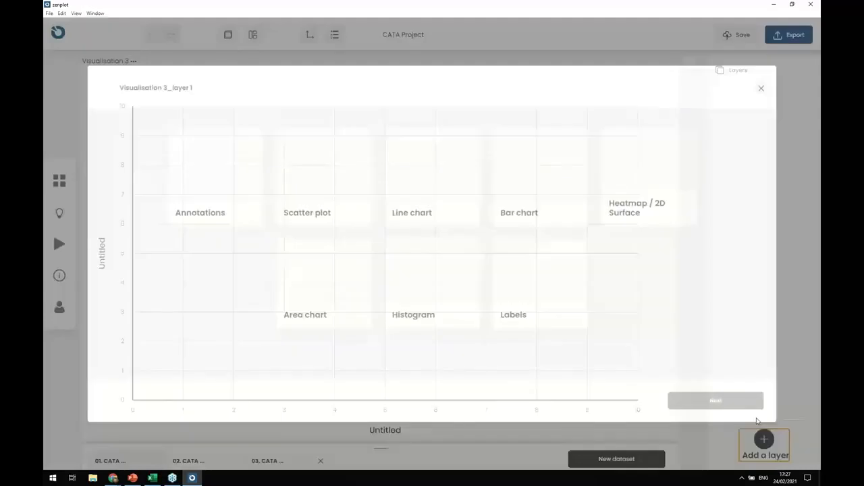
pyautogui.click(330, 177)
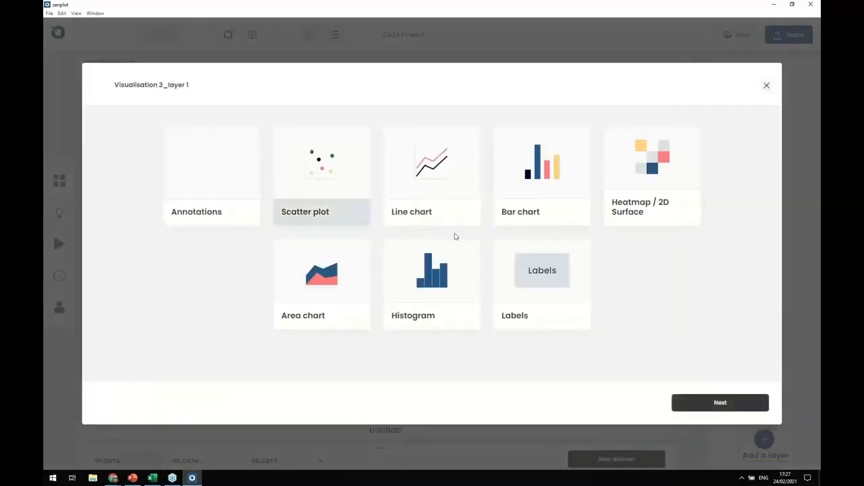
pyautogui.click(733, 407)
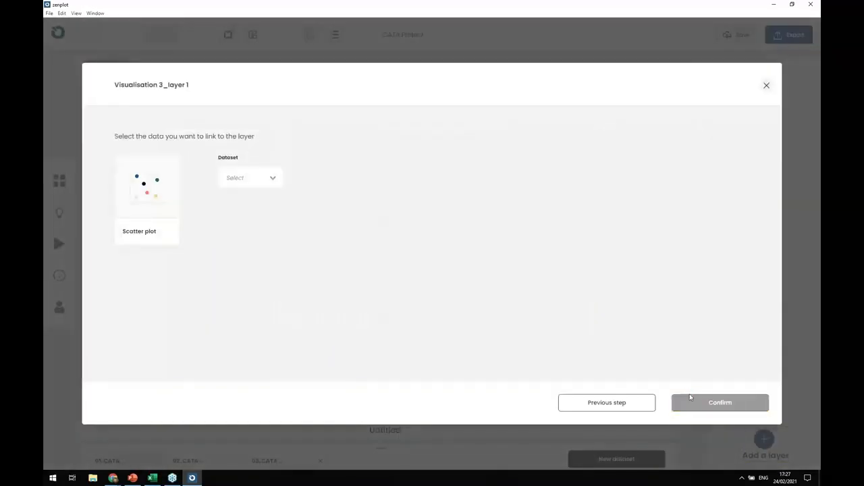
pyautogui.click(256, 179)
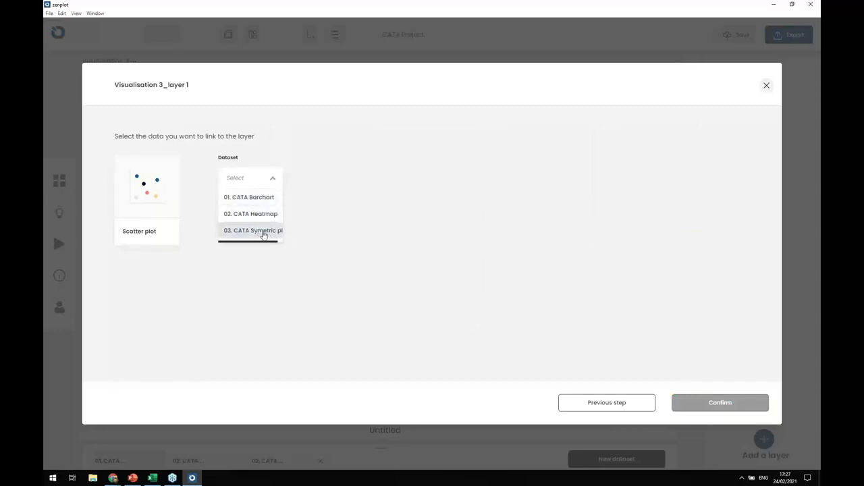
pyautogui.click(265, 231)
pyautogui.click(407, 179)
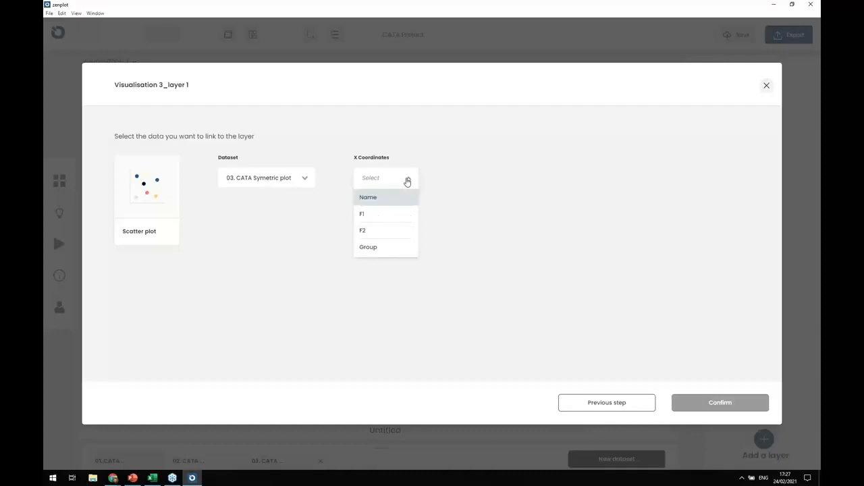
pyautogui.click(393, 216)
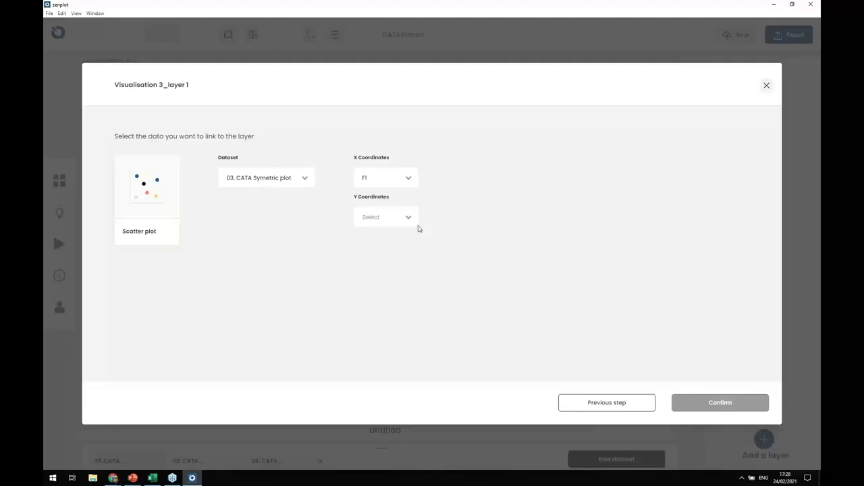
pyautogui.click(403, 219)
pyautogui.click(388, 256)
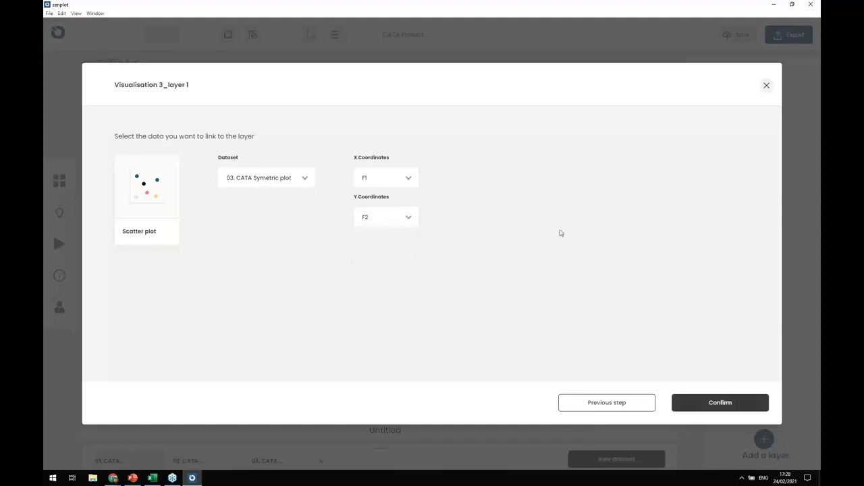
pyautogui.click(720, 402)
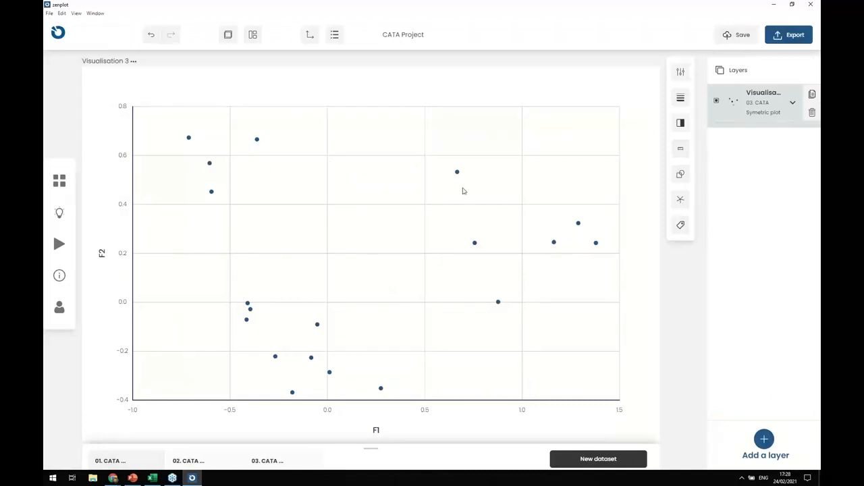
# Link the fill colour of the scatter points to the Group variable.
pyautogui.click(681, 131)
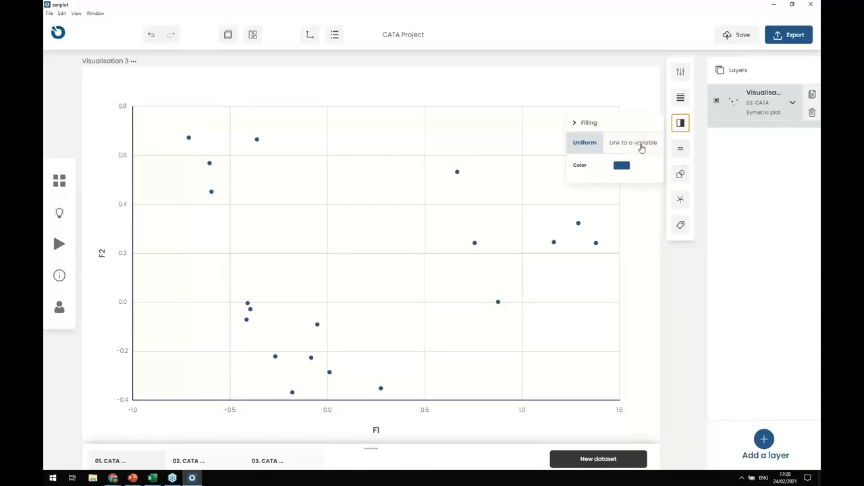
pyautogui.click(641, 145)
pyautogui.click(640, 183)
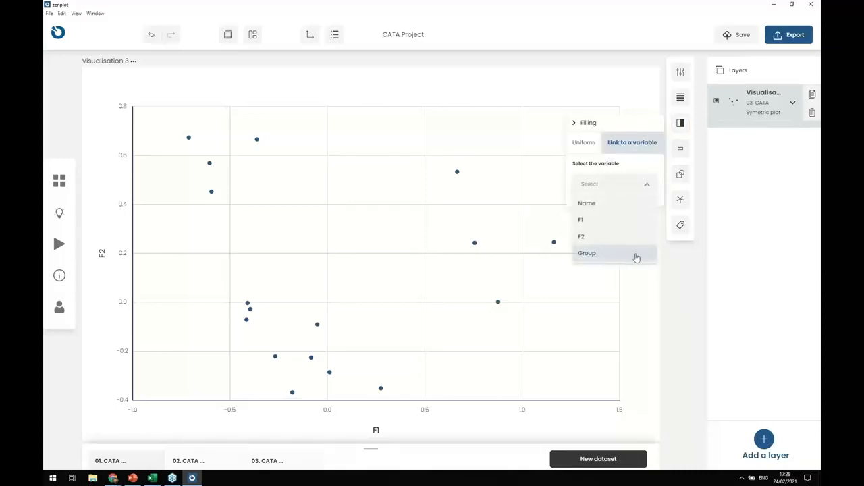
pyautogui.click(636, 254)
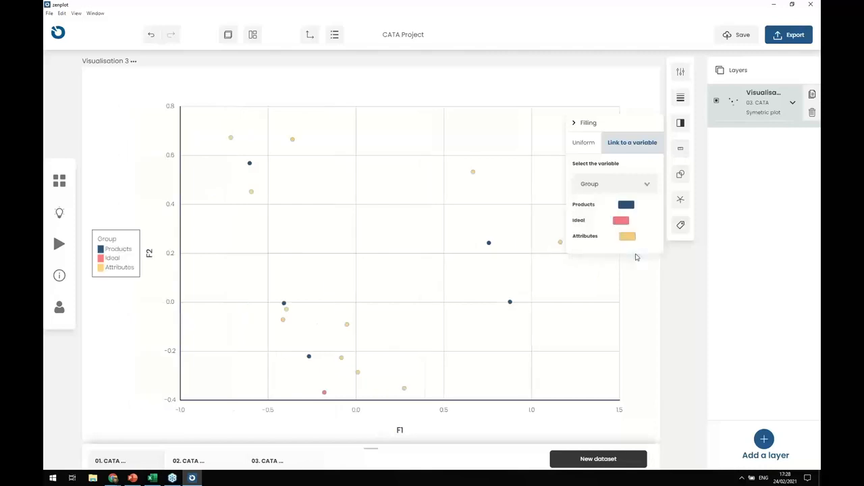
pyautogui.click(407, 241)
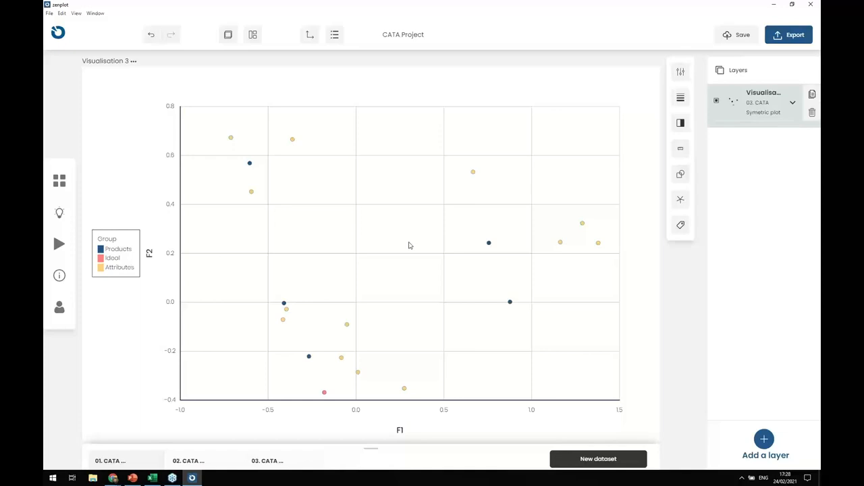
# Hide the grid for all axes of the scatter plot.
pyautogui.click(310, 35)
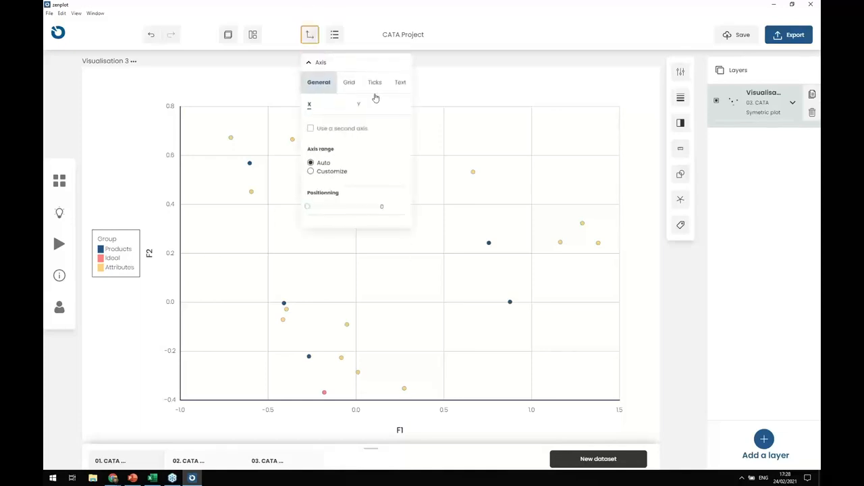
pyautogui.click(350, 83)
pyautogui.click(313, 128)
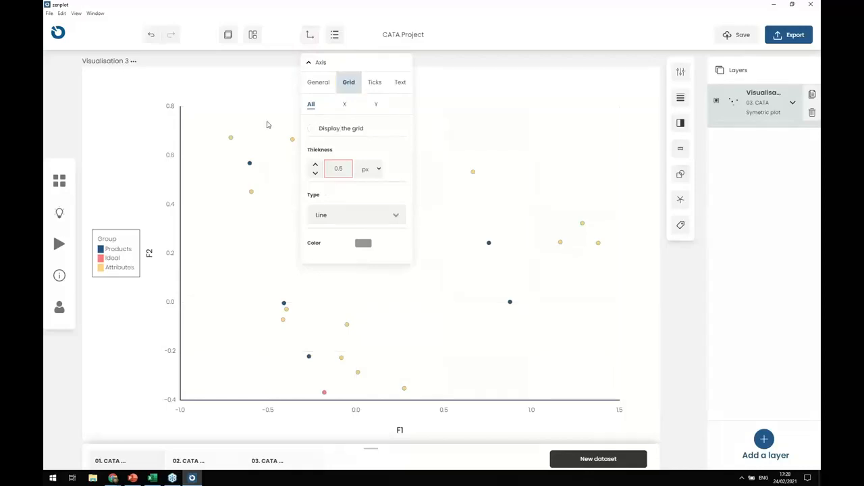
# Customise the X axis range with a minimum of -1.5.
pyautogui.click(319, 85)
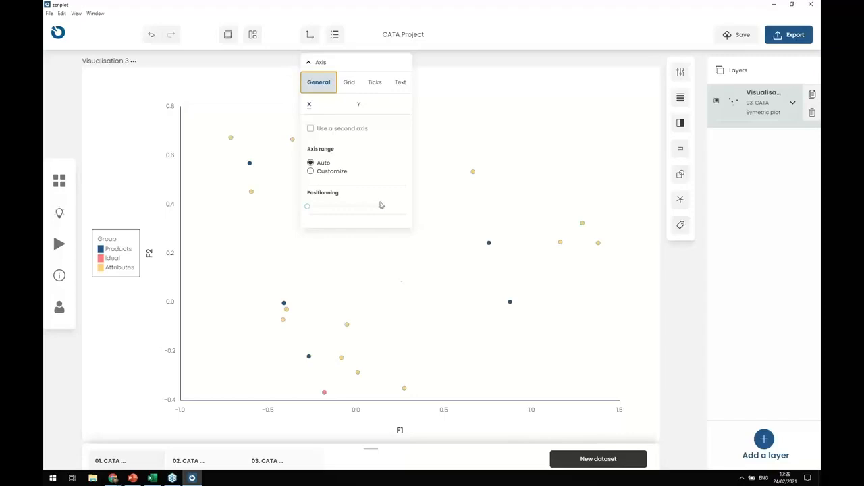
pyautogui.click(328, 174)
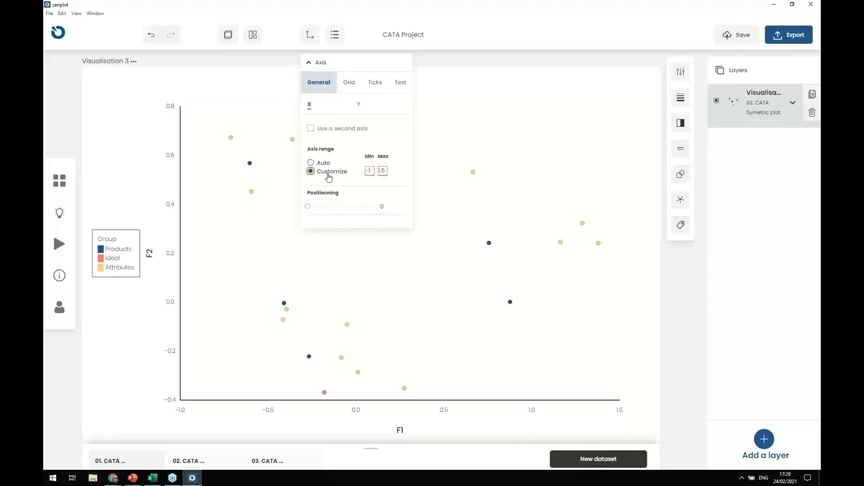
pyautogui.click(370, 170)
pyautogui.write('.5')
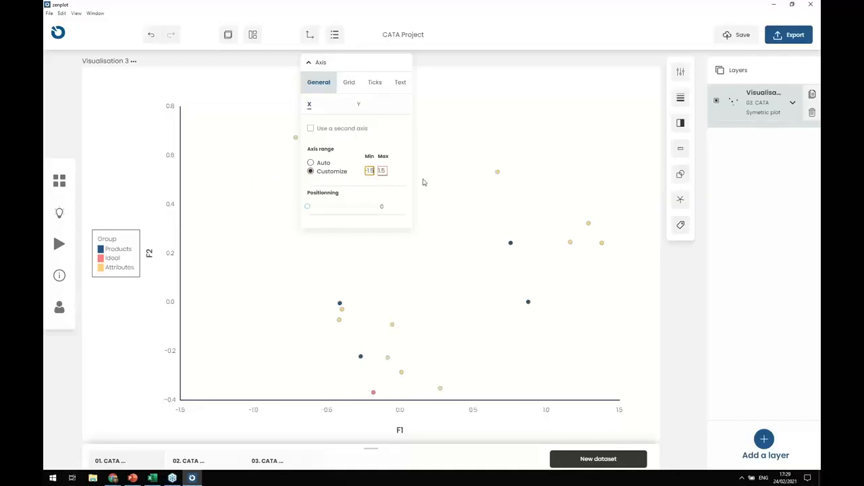
# Customise the Y axis range with a minimum of -1 and a maximum of 1.
pyautogui.click(358, 106)
pyautogui.click(327, 172)
pyautogui.click(368, 172)
pyautogui.hotkey('ctrl', 'a')
pyautogui.write('-1')
pyautogui.press('Tab')
pyautogui.press('BackSpace')
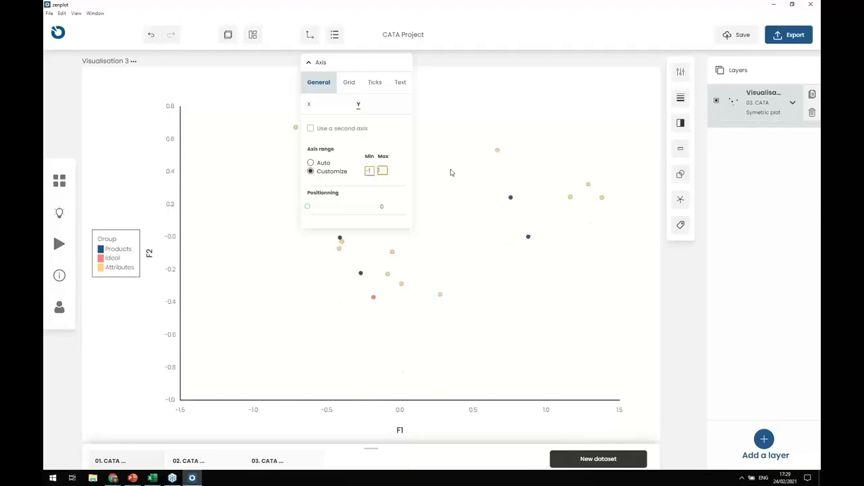
pyautogui.write('1')
pyautogui.click(507, 237)
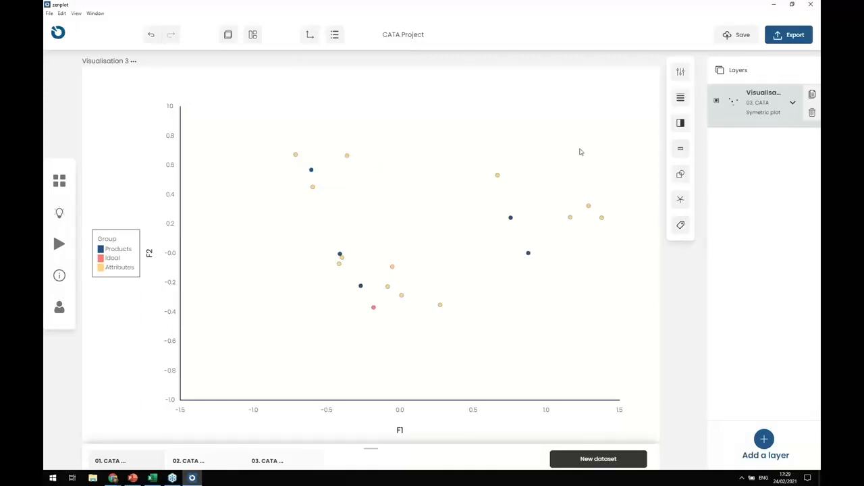
pyautogui.click(765, 439)
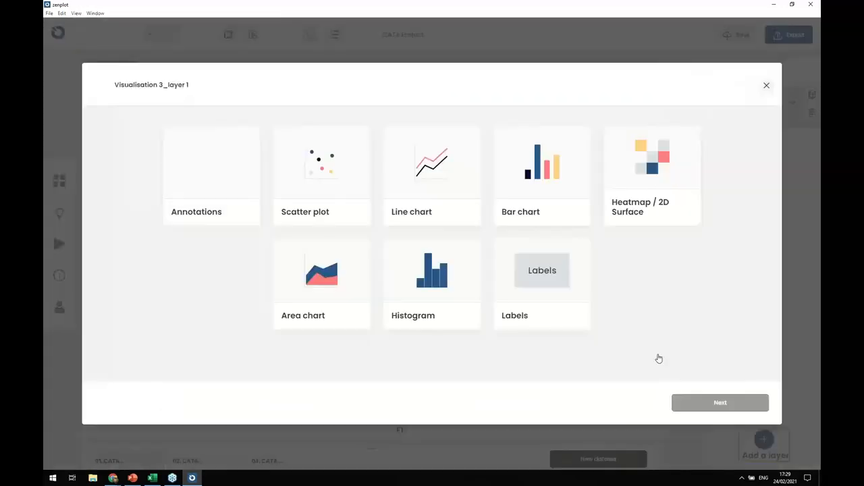
pyautogui.click(560, 287)
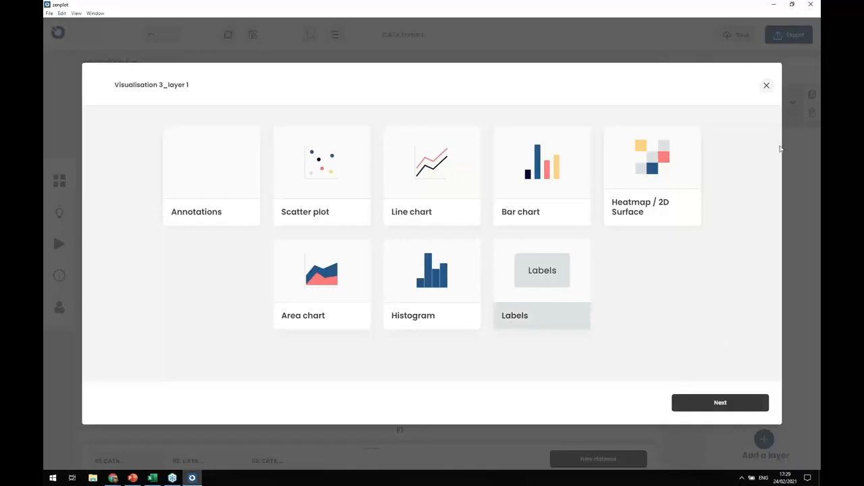
pyautogui.click(766, 85)
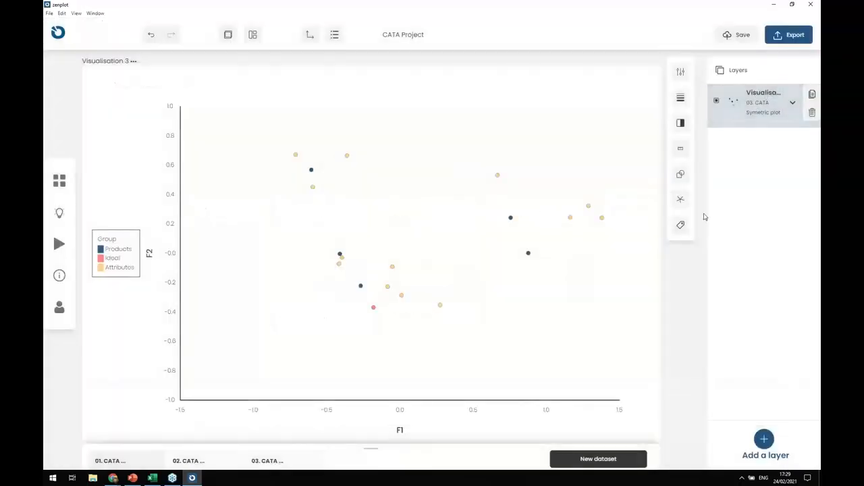
# Add a labels layer to the scatter plot showing Name at the F1/F2 coordinates, with Adjusted label positioning.
pyautogui.click(680, 227)
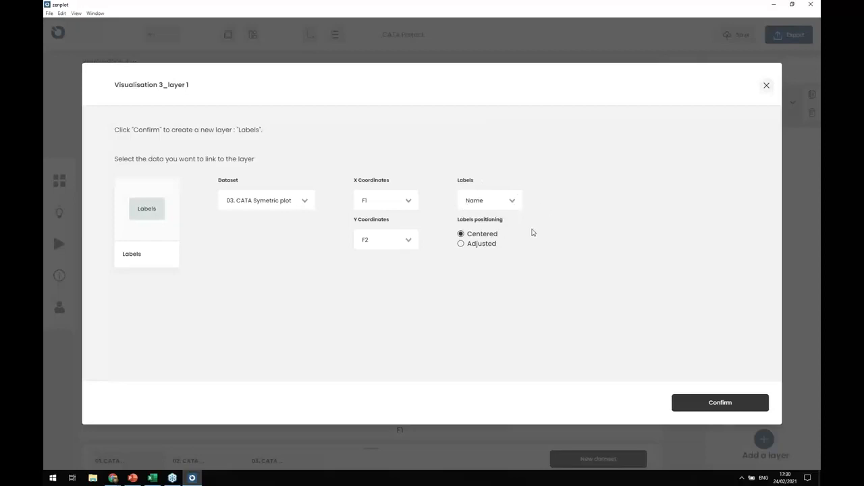
pyautogui.click(475, 246)
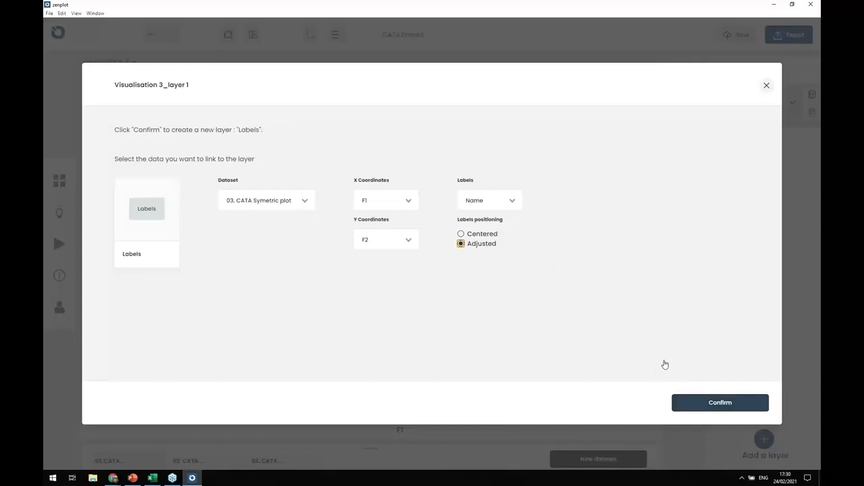
pyautogui.click(700, 407)
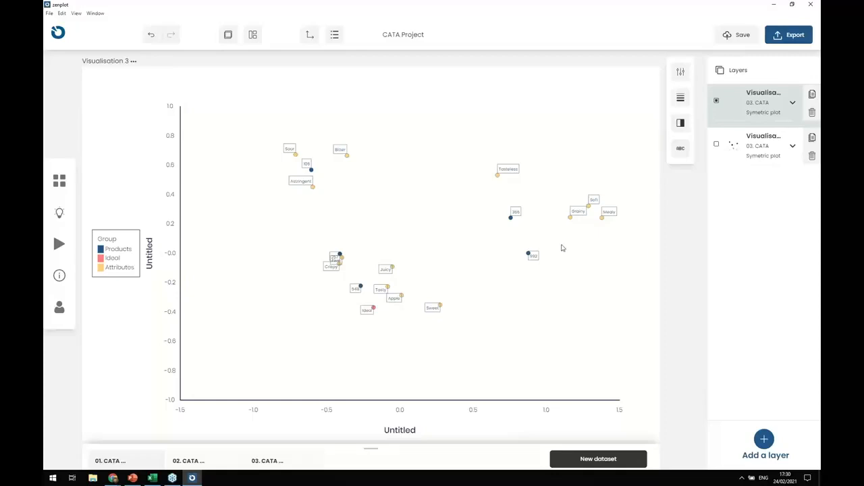
# Set the border thickness of the point labels to 0 px.
pyautogui.click(680, 98)
pyautogui.doubleClick(612, 182)
pyautogui.write('0')
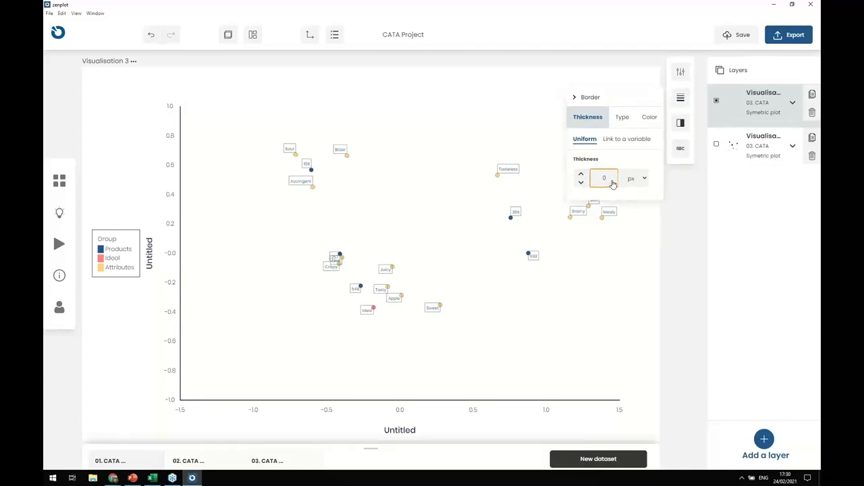
pyautogui.click(578, 234)
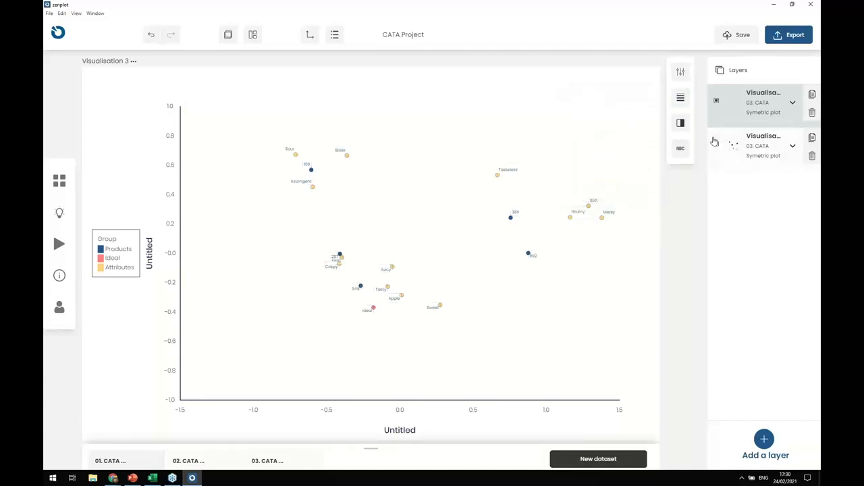
# Set the label text size to 15 px and link the text colour to the Group variable.
pyautogui.click(675, 153)
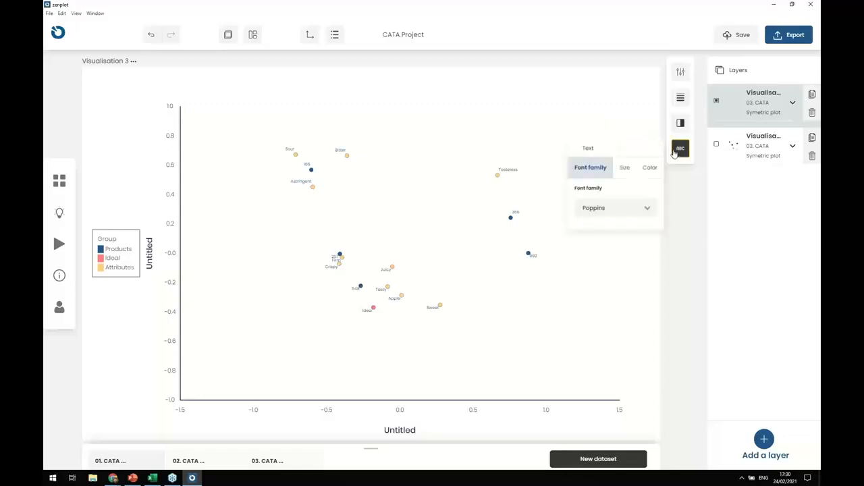
pyautogui.click(623, 168)
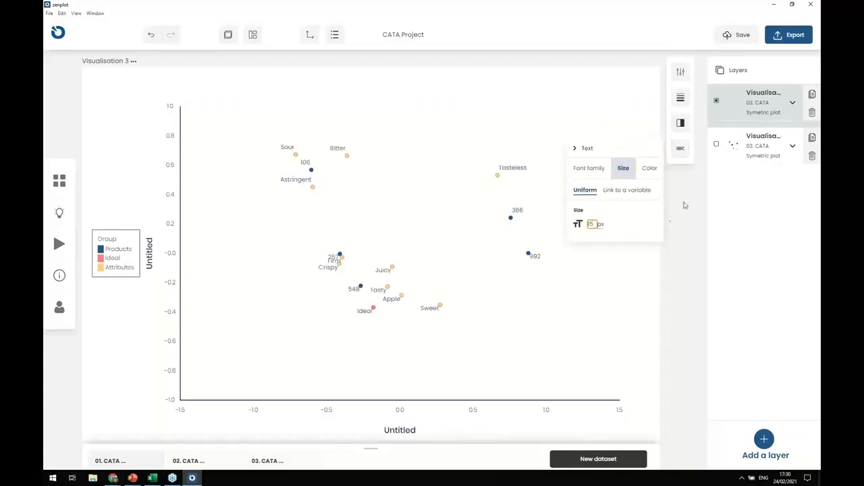
pyautogui.click(652, 174)
pyautogui.click(627, 192)
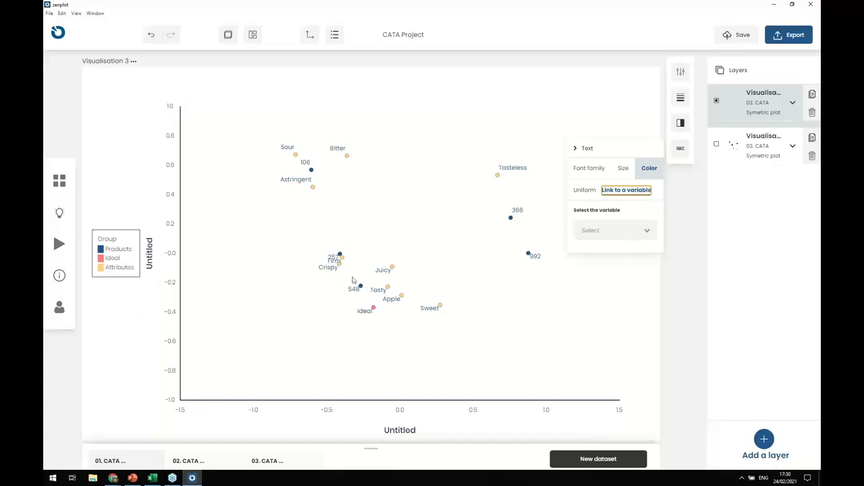
pyautogui.click(635, 232)
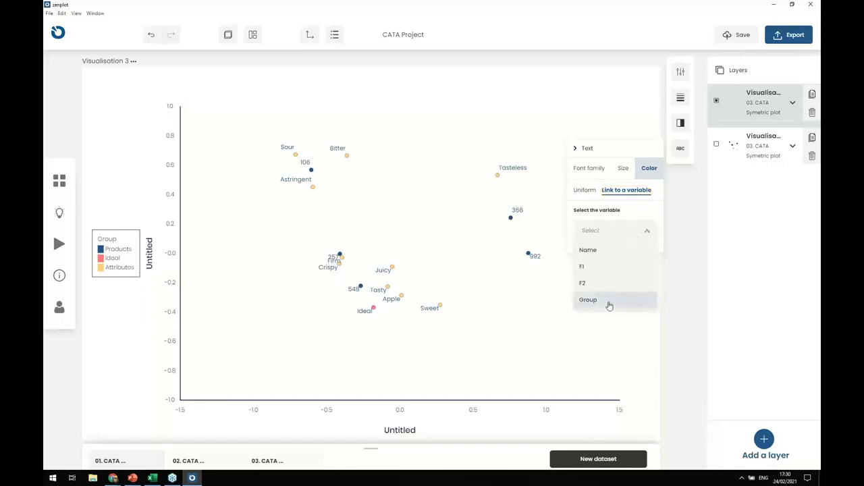
pyautogui.click(608, 306)
pyautogui.click(513, 305)
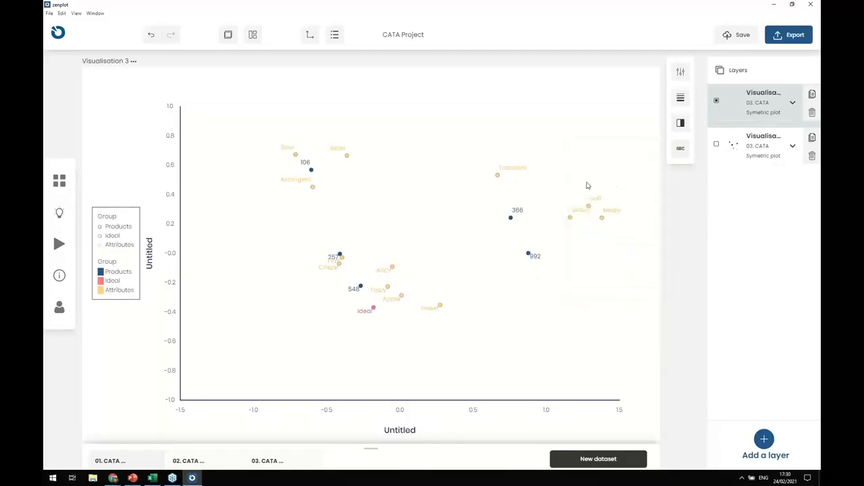
# Exclude the labels' text colour from the elements displayed in the legend.
pyautogui.click(681, 125)
pyautogui.click(335, 36)
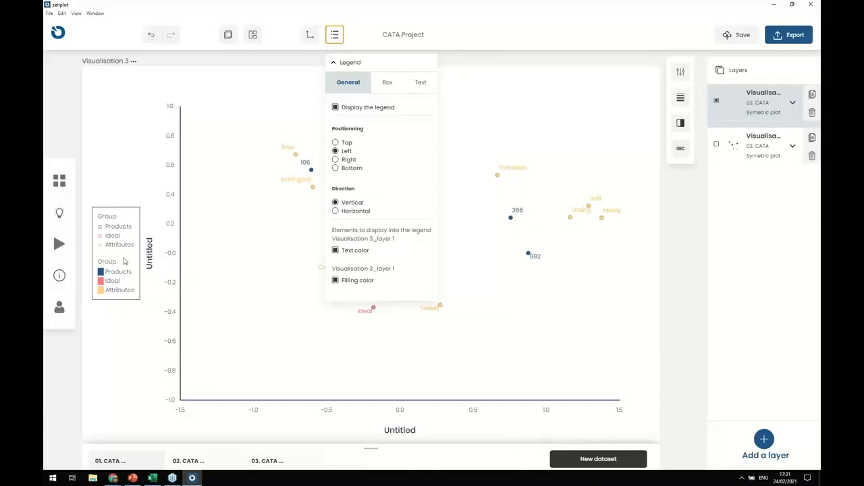
pyautogui.click(336, 251)
pyautogui.click(481, 265)
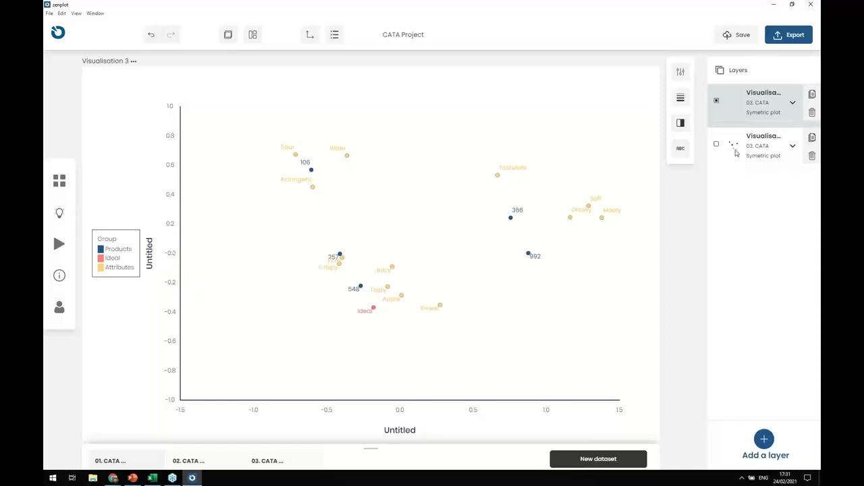
# Add an annotations layer to the symmetric plot visualisation.
pyautogui.click(763, 440)
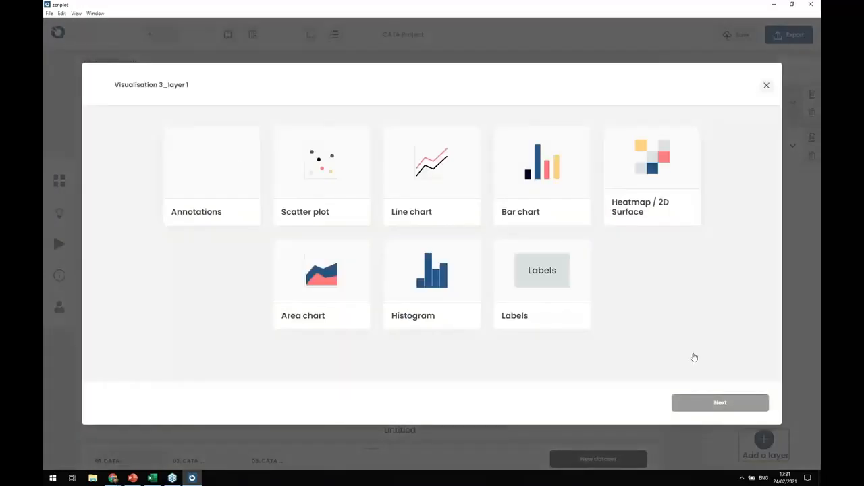
pyautogui.click(239, 169)
pyautogui.click(703, 410)
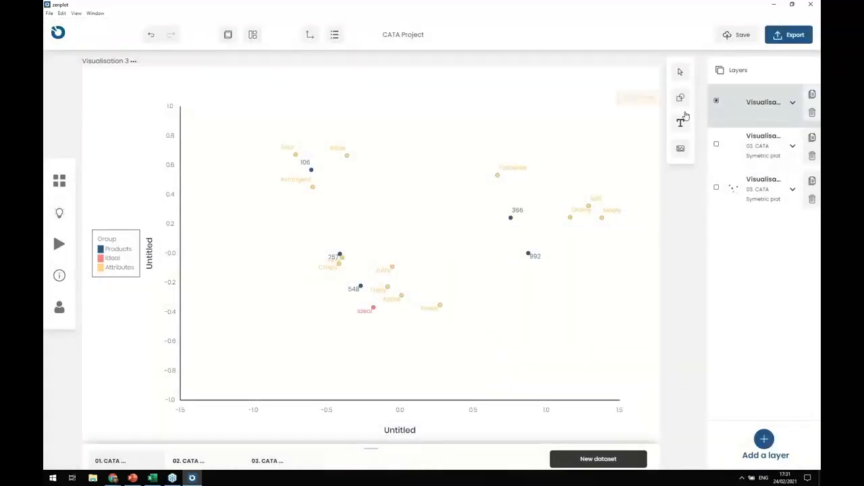
# Draw a horizontal annotation line across the plot, starting at X -1.5, Y 0 and ending at X 1.5, Y 0.
pyautogui.click(680, 99)
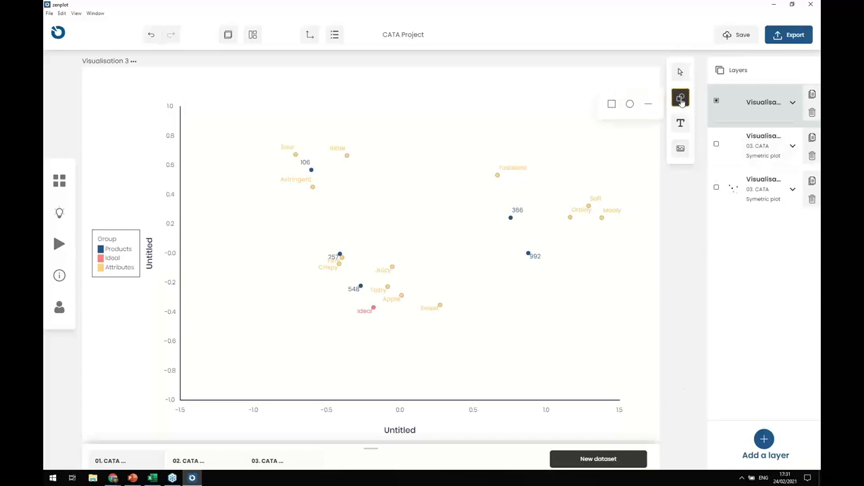
pyautogui.click(648, 108)
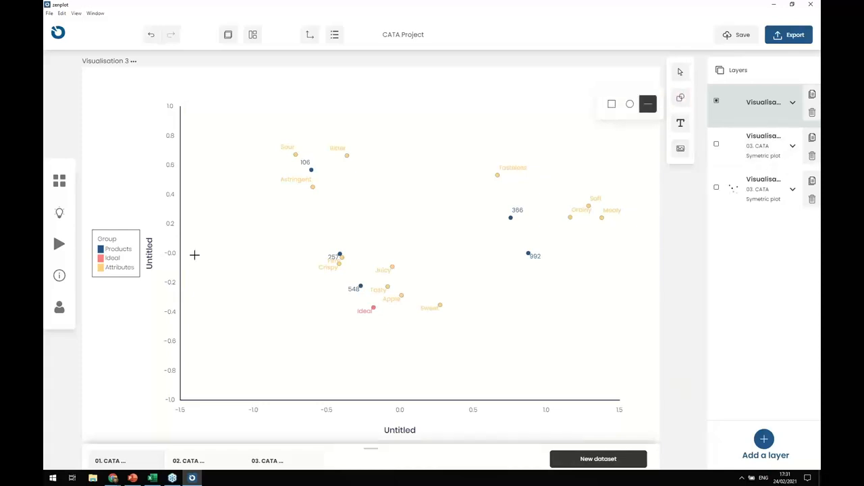
pyautogui.moveTo(179, 253)
pyautogui.mouseDown()
pyautogui.moveTo(634, 250)
pyautogui.moveTo(627, 252)
pyautogui.mouseUp()
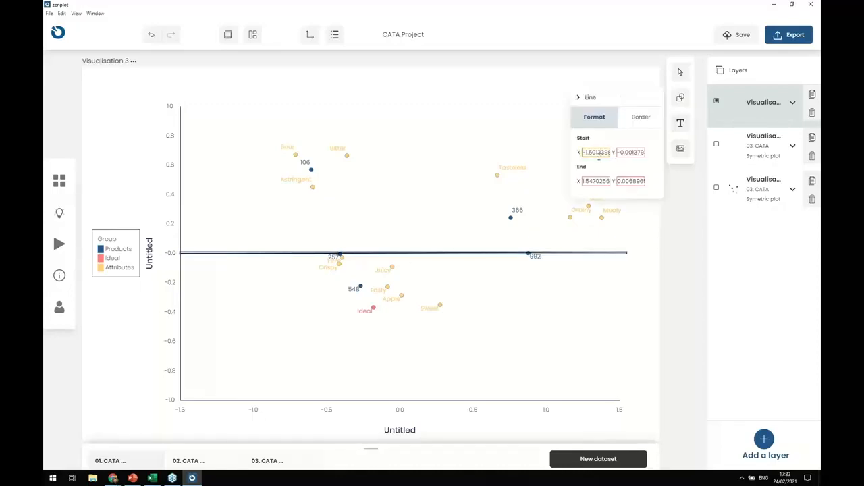
pyautogui.hotkey('ctrl', 'a')
pyautogui.press('BackSpace')
pyautogui.write('-1.5')
pyautogui.press('Tab')
pyautogui.write('0')
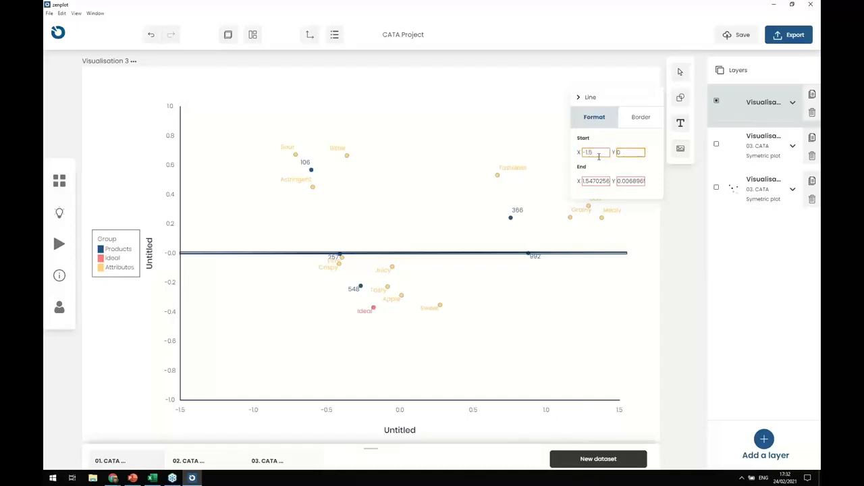
pyautogui.press('Tab')
pyautogui.write('1.5')
pyautogui.press('Tab')
pyautogui.write('0')
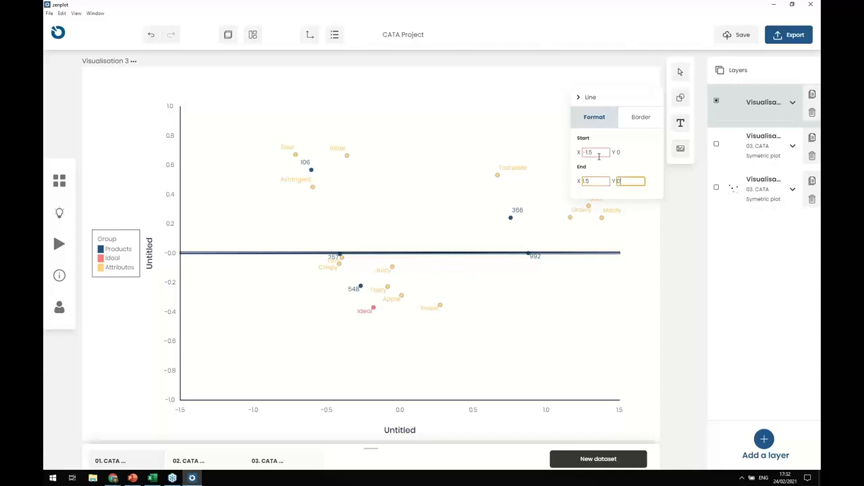
# Style the horizontal line as Dashed with a thickness of 1 px and colour #474747.
pyautogui.click(637, 117)
pyautogui.click(585, 164)
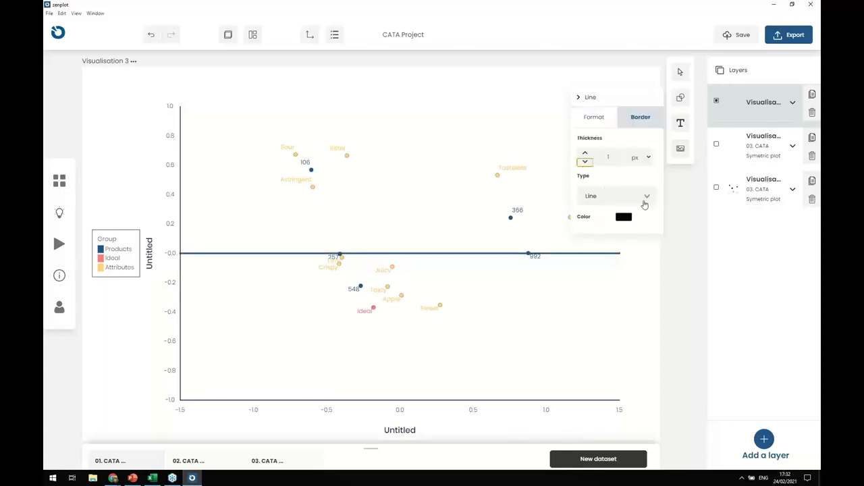
pyautogui.click(645, 197)
pyautogui.click(605, 300)
pyautogui.click(621, 225)
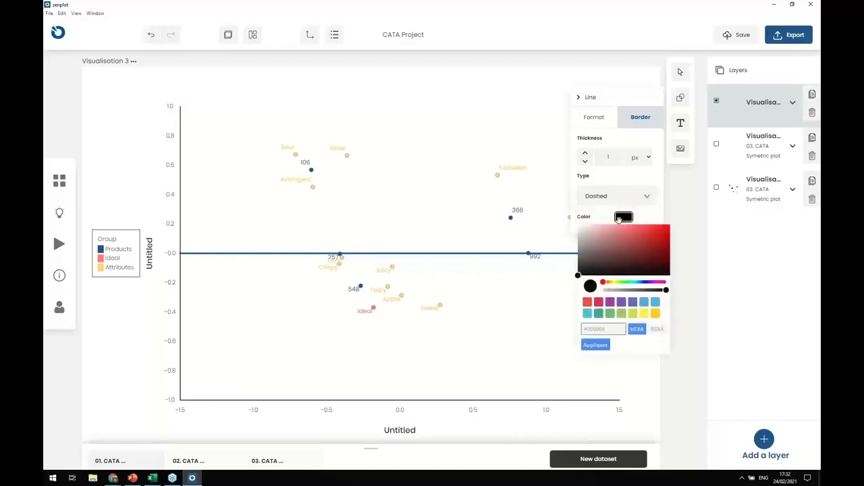
pyautogui.click(598, 329)
pyautogui.write('#474747')
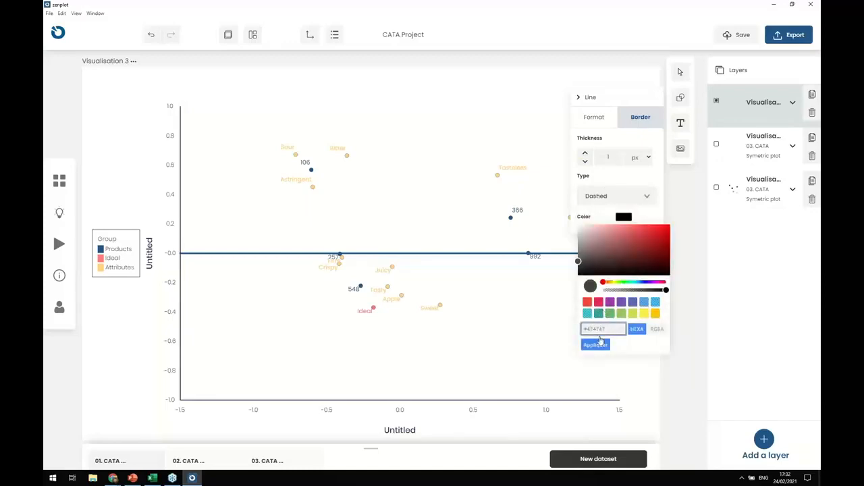
pyautogui.click(596, 344)
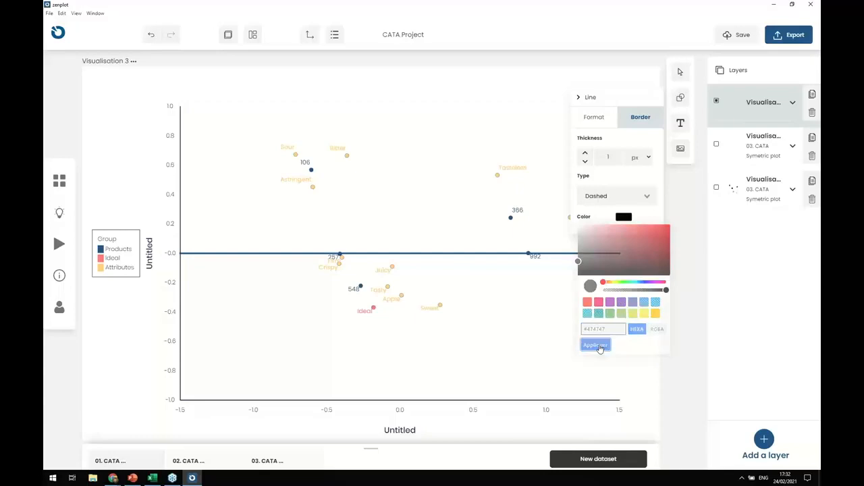
pyautogui.click(579, 278)
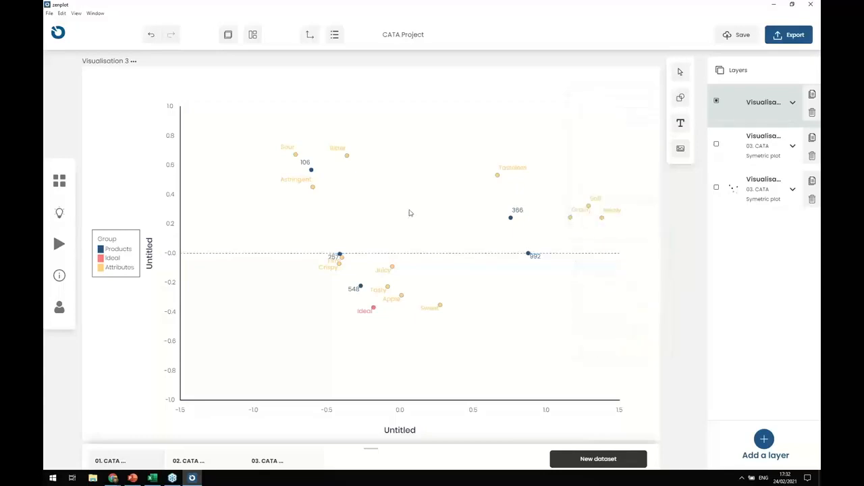
# Draw a vertical annotation line on the plot, starting at X 0, Y 1 and ending at X 0, Y -1.
pyautogui.click(686, 106)
pyautogui.click(648, 104)
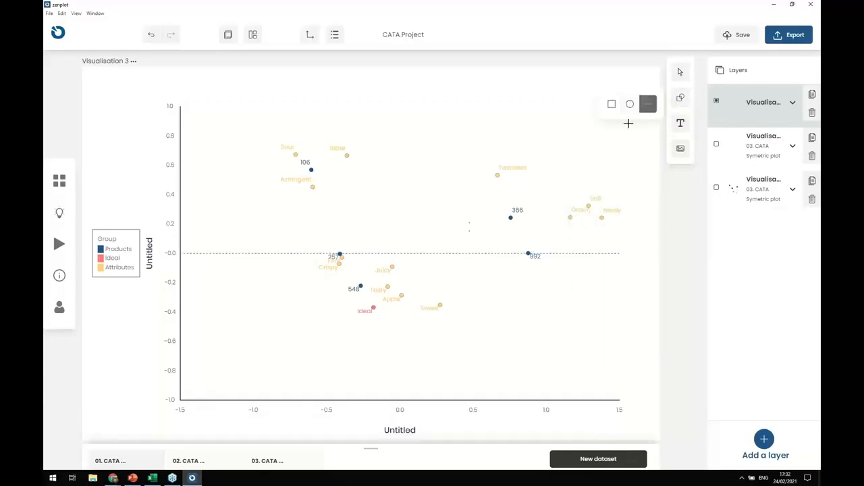
pyautogui.moveTo(403, 286); pyautogui.dragTo(401, 399)
pyautogui.click(605, 150)
pyautogui.hotkey('ctrl', 'a')
pyautogui.write('0')
pyautogui.press('Tab')
pyautogui.write('1')
pyautogui.press('Tab')
pyautogui.write('0')
pyautogui.press('Tab')
pyautogui.write('-1')
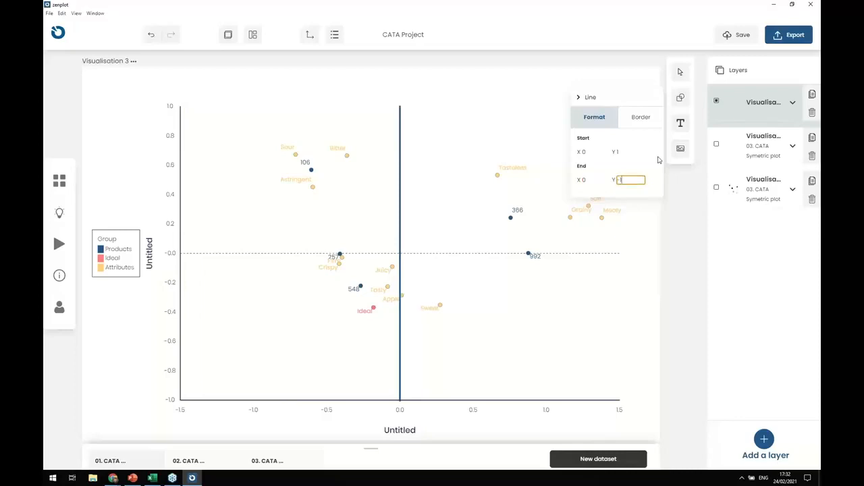
# Style the vertical line as Dashed with a thickness of 1 px and colour #474747.
pyautogui.click(638, 119)
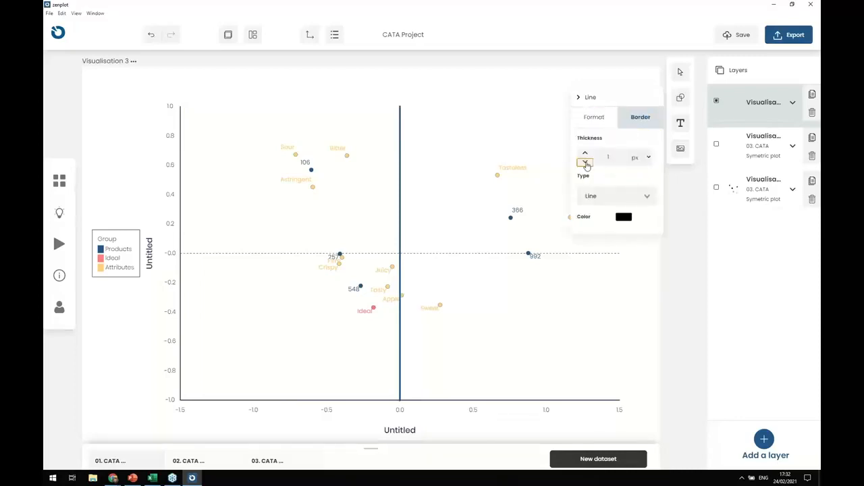
pyautogui.click(622, 197)
pyautogui.click(593, 298)
pyautogui.click(623, 217)
pyautogui.moveTo(613, 329); pyautogui.dragTo(592, 329)
pyautogui.write('#474747')
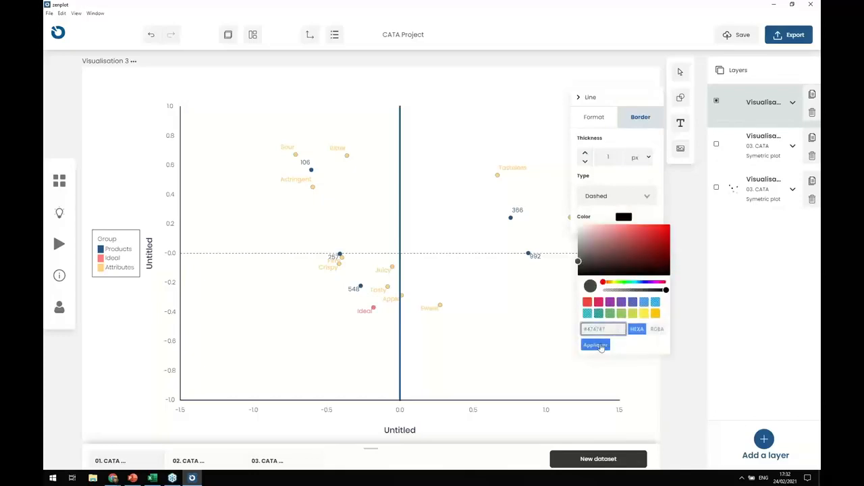
pyautogui.click(594, 345)
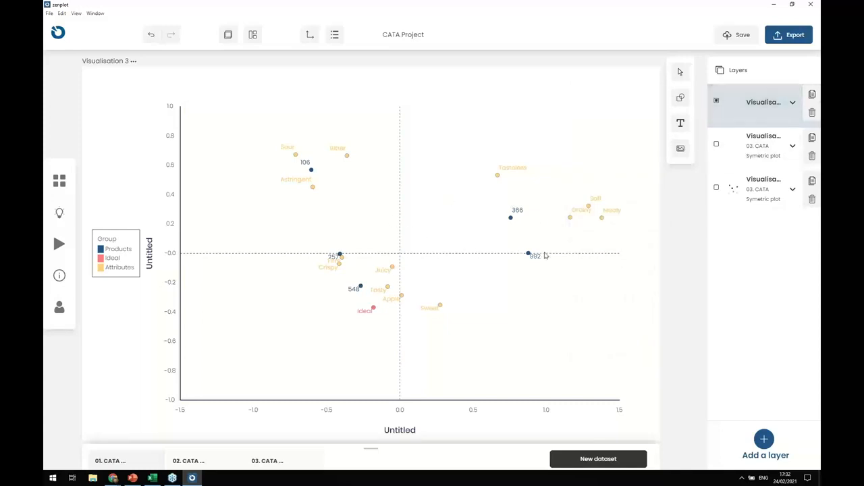
# Move the annotations layer beneath the labels and scatter plot layers, and save the project.
pyautogui.click(754, 115)
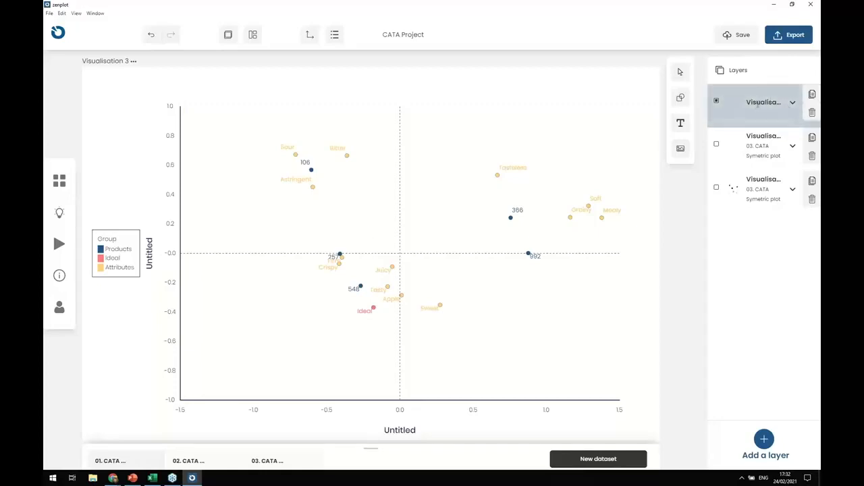
pyautogui.moveTo(761, 98); pyautogui.dragTo(769, 194)
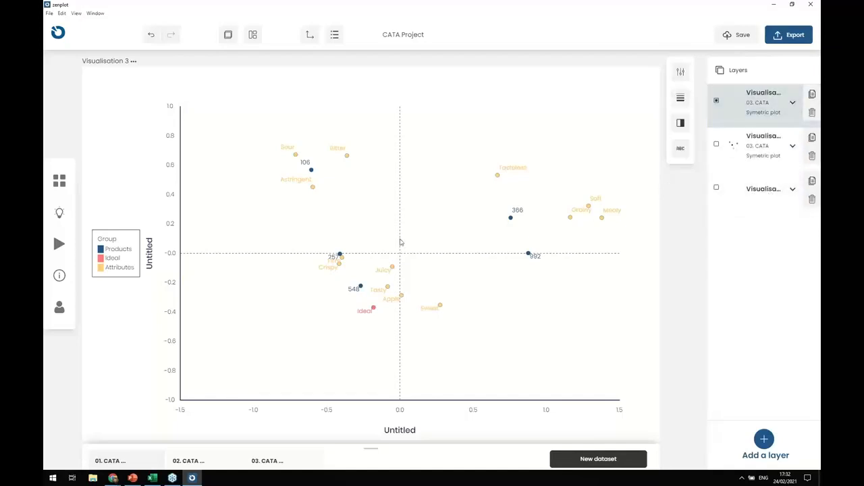
pyautogui.click(731, 37)
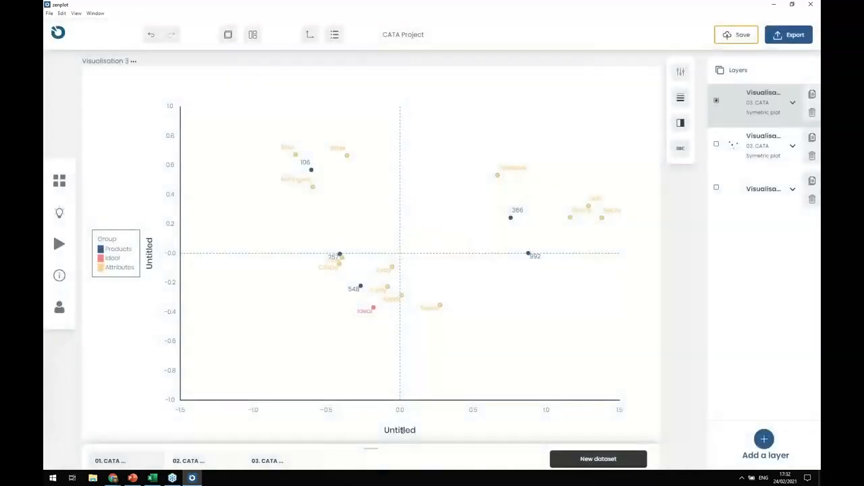
# Title the X axis F1 and the Y axis F2.
pyautogui.click(401, 430)
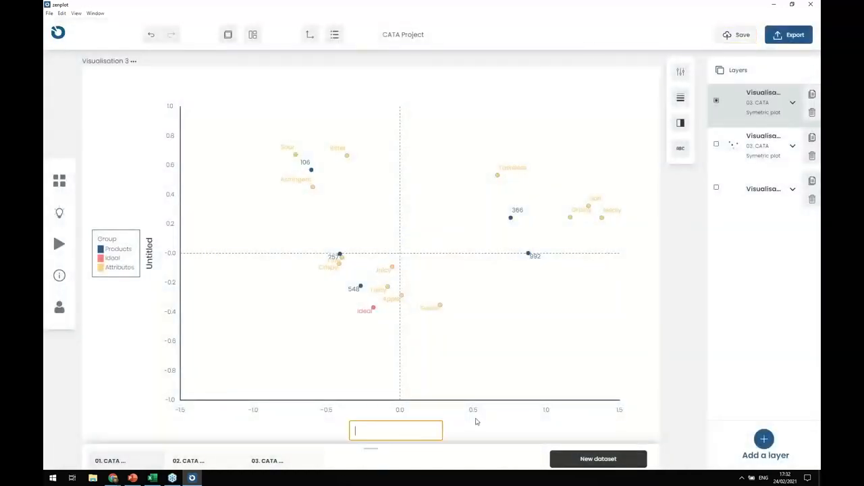
pyautogui.write('F1')
pyautogui.press('Return')
pyautogui.click(149, 252)
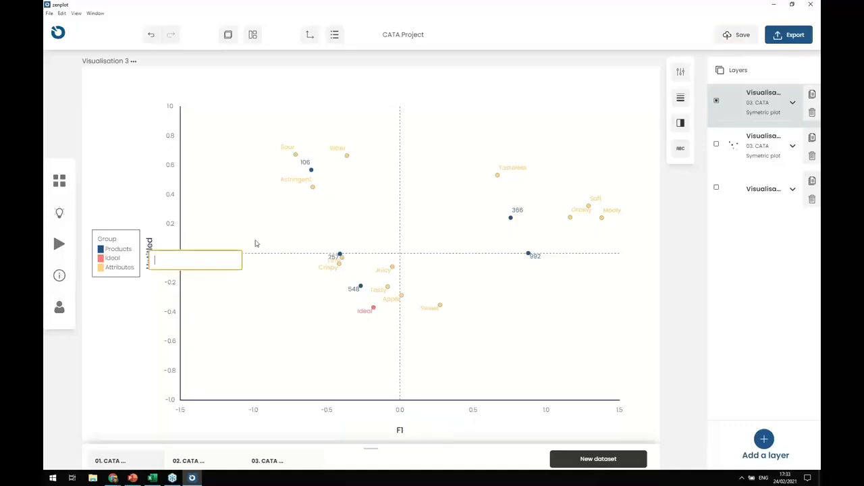
pyautogui.press('Return')
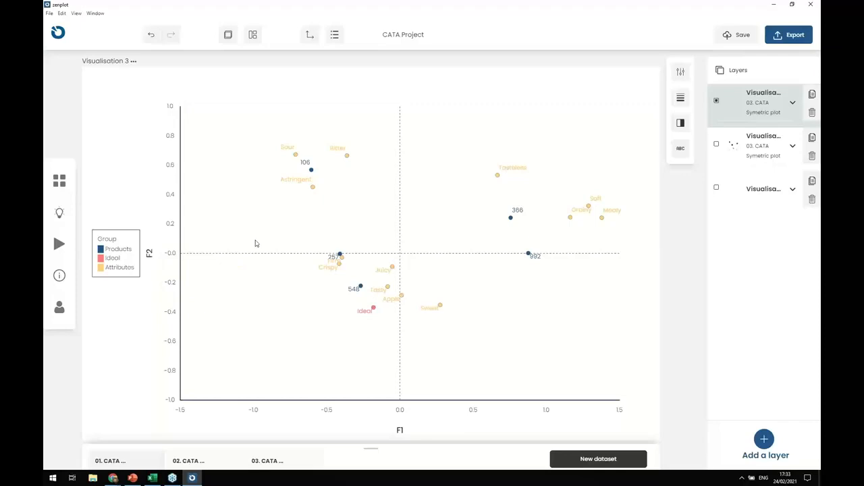
# Save the project and look over its list of visualisations.
pyautogui.click(733, 38)
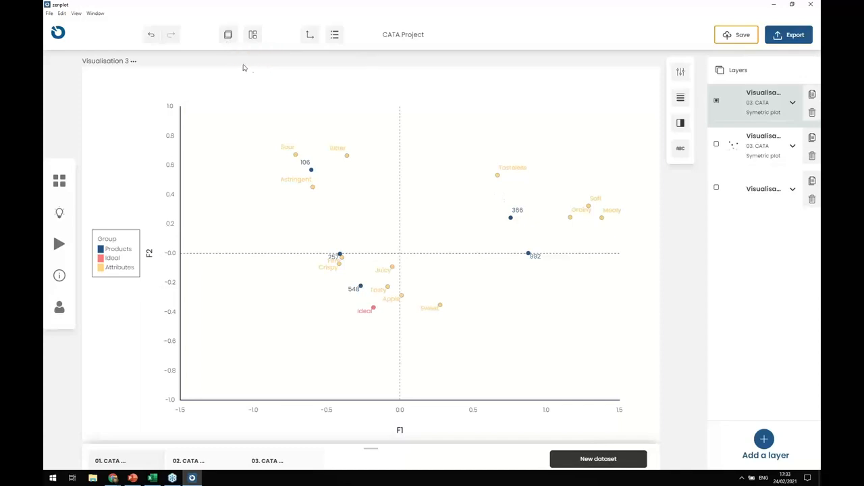
pyautogui.click(225, 37)
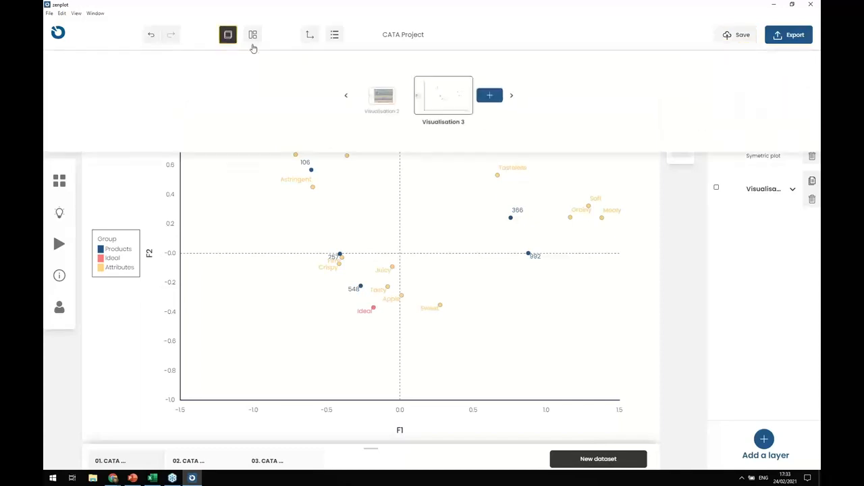
pyautogui.click(473, 198)
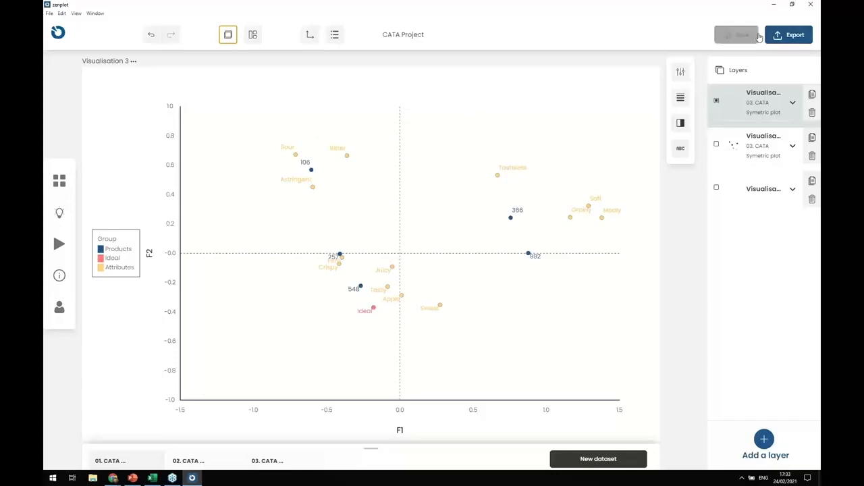
# Export all visualisations of the project in .SVG format to the CATA PROJECT folder on the Desktop.
pyautogui.click(788, 35)
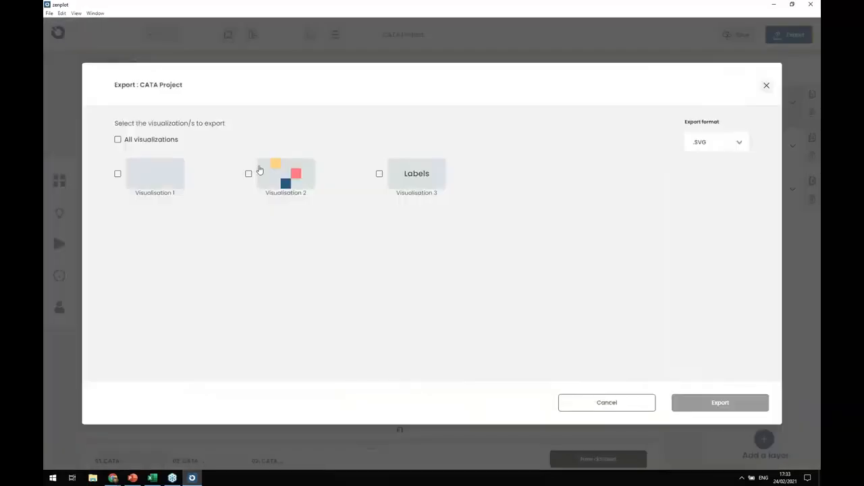
pyautogui.click(153, 141)
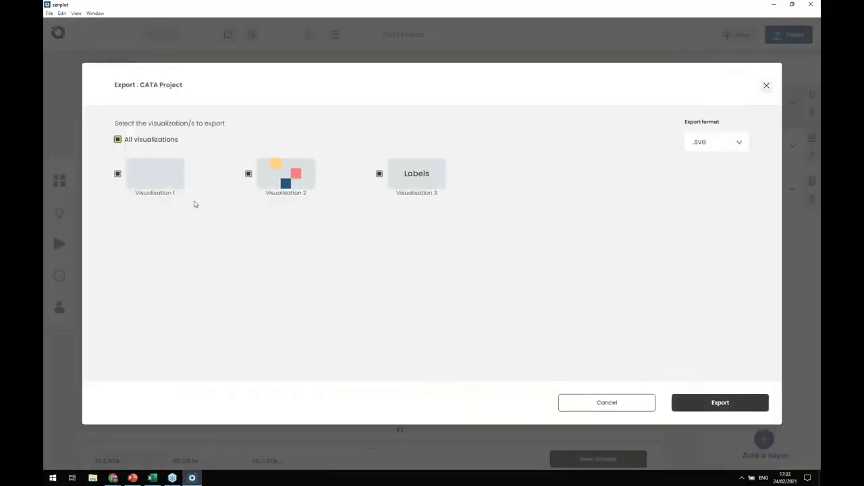
pyautogui.click(740, 142)
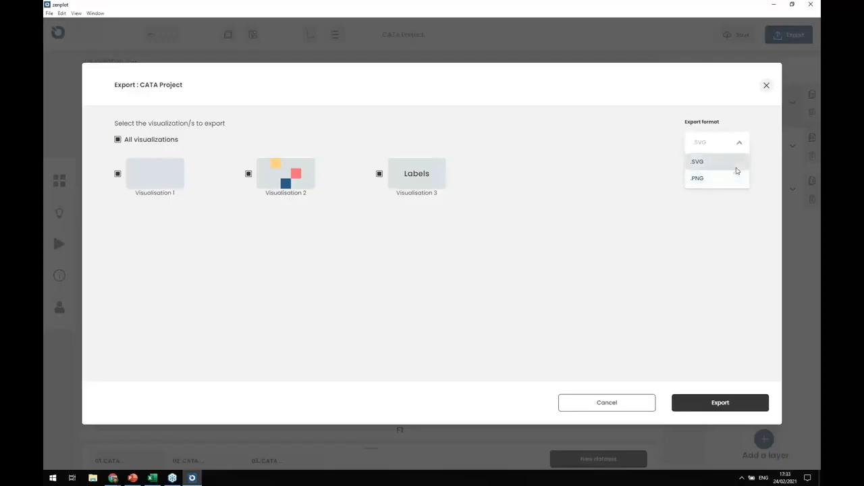
pyautogui.click(725, 165)
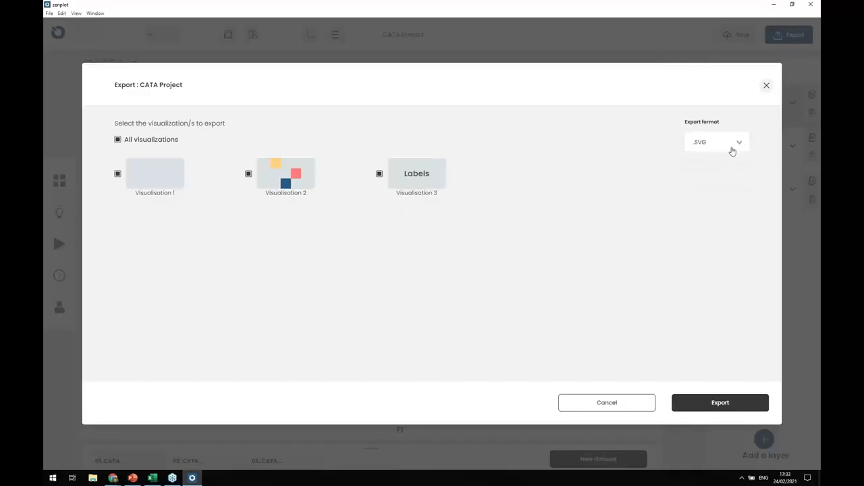
pyautogui.click(704, 408)
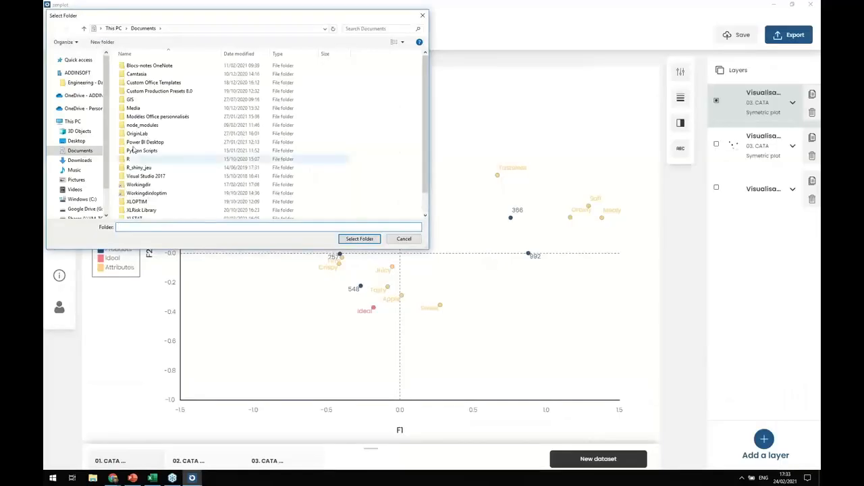
pyautogui.click(77, 141)
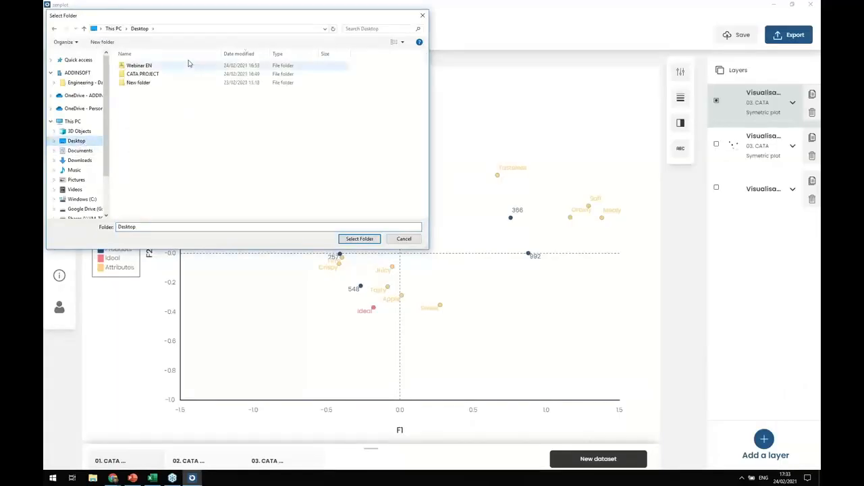
pyautogui.doubleClick(152, 74)
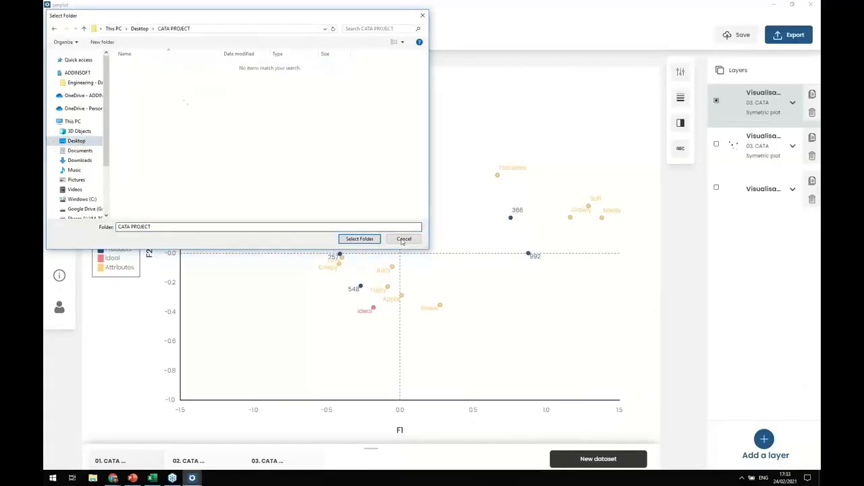
pyautogui.click(360, 239)
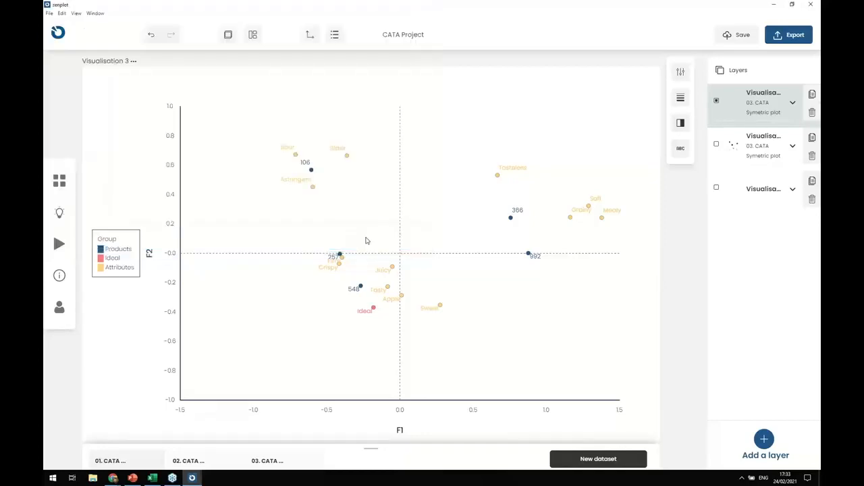
# Switch to CATA Presentation.pptx in PowerPoint, add a new slide after slide 1 and delete its title and text placeholders.
pyautogui.click(774, 6)
pyautogui.click(777, 6)
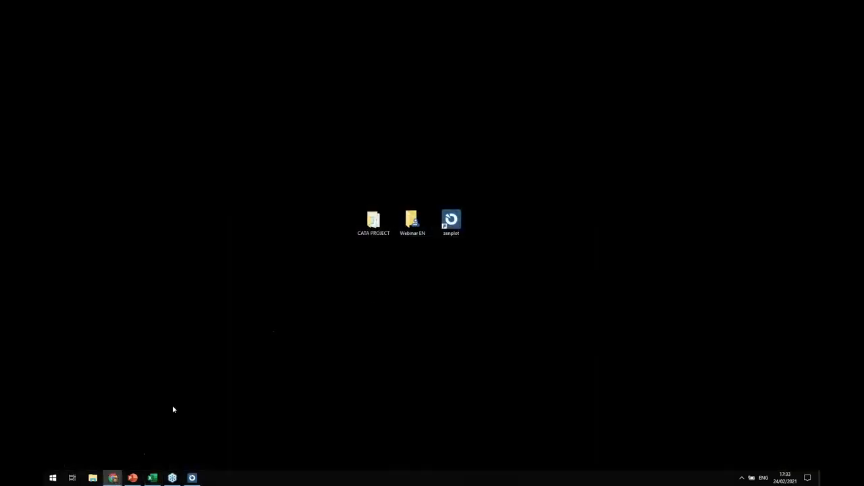
pyautogui.click(133, 478)
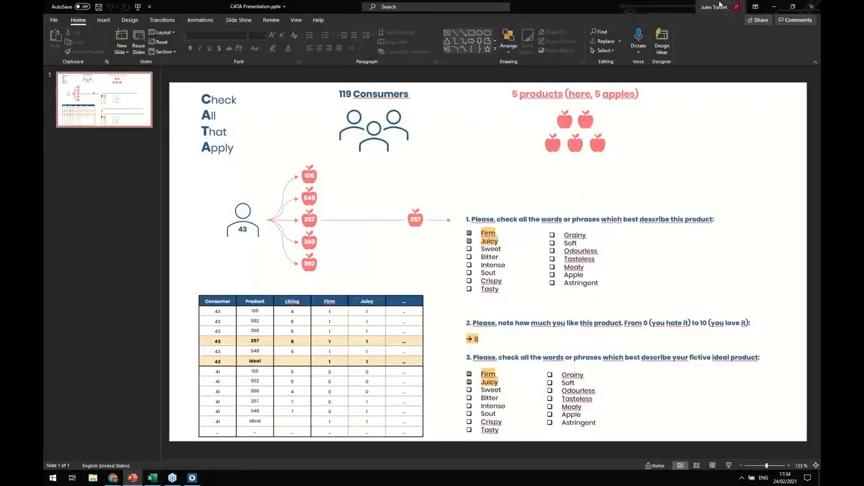
pyautogui.click(792, 6)
pyautogui.rightClick(471, 201)
pyautogui.click(495, 228)
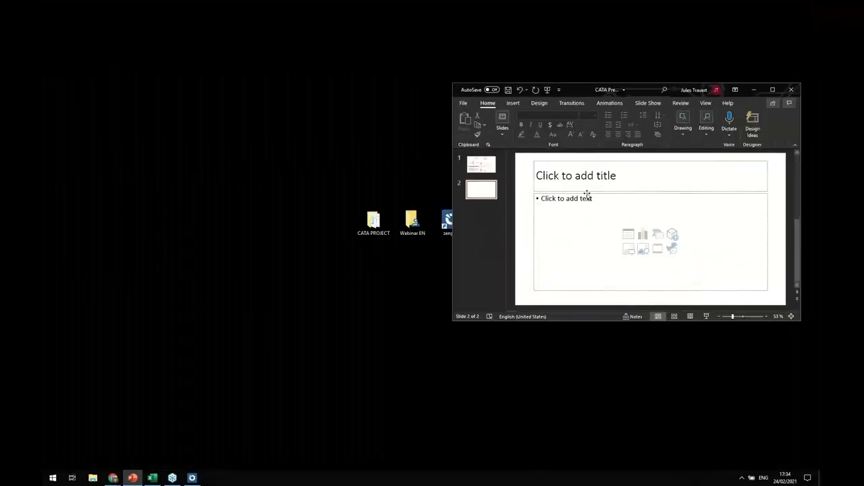
pyautogui.click(587, 195)
pyautogui.press('Delete')
pyautogui.click(588, 192)
pyautogui.press('Delete')
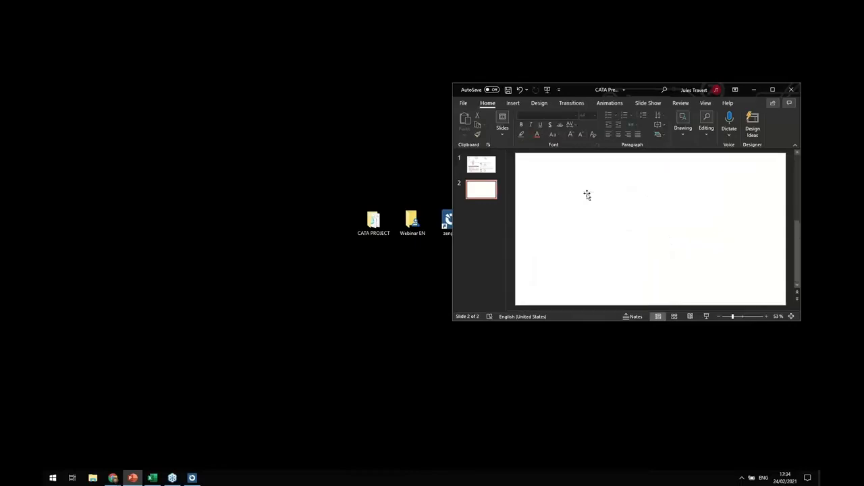
# Insert the exported Visualisation 3 SVG file from the CATA PROJECT folder onto the blank slide 2.
pyautogui.doubleClick(374, 222)
pyautogui.moveTo(282, 49); pyautogui.dragTo(215, 101)
pyautogui.moveTo(162, 161); pyautogui.dragTo(621, 212)
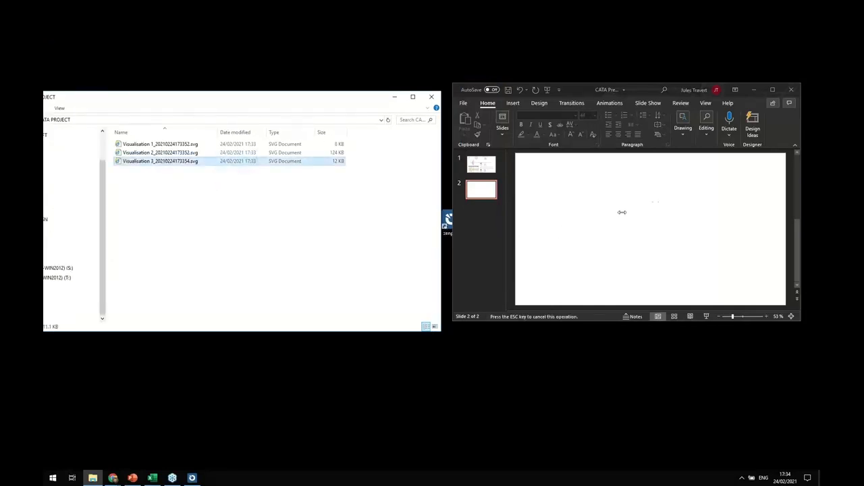
pyautogui.click(772, 89)
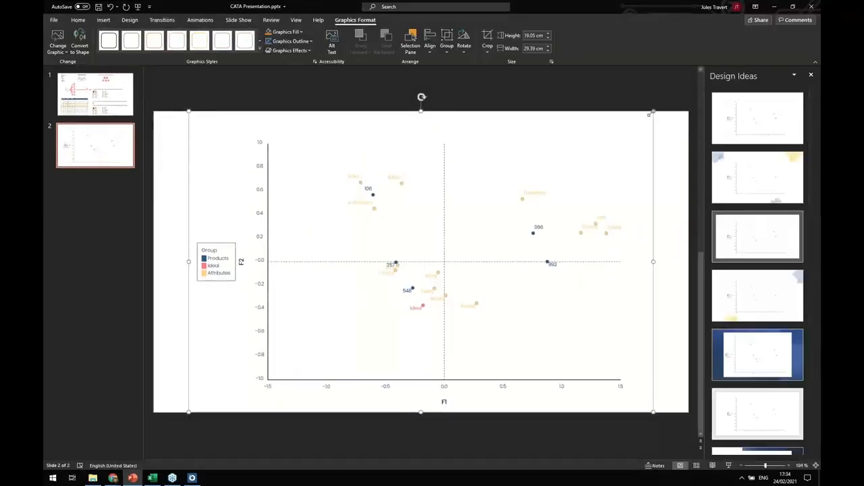
# Shrink the plot graphic, inspect its points and labels up close, and enlarge it to about 19.07 by 29.42 cm.
pyautogui.moveTo(500, 204); pyautogui.dragTo(457, 224)
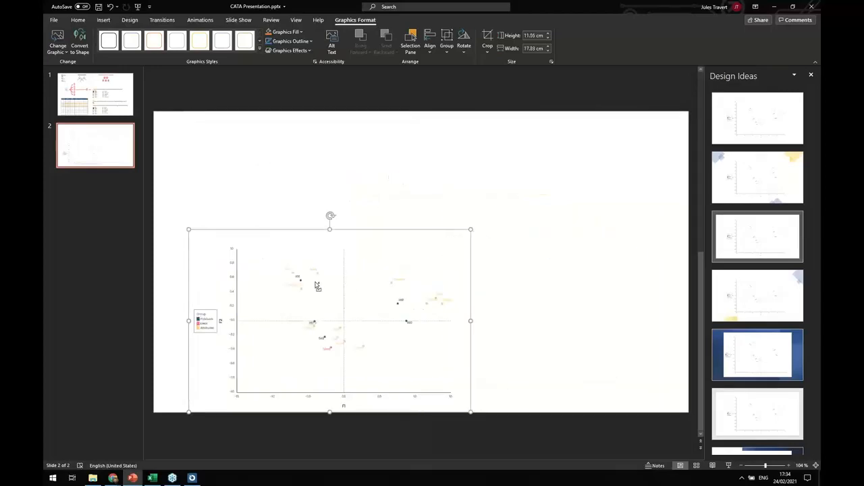
pyautogui.keyDown('ctrl'); pyautogui.scroll(10, 317, 284); pyautogui.keyUp('ctrl')
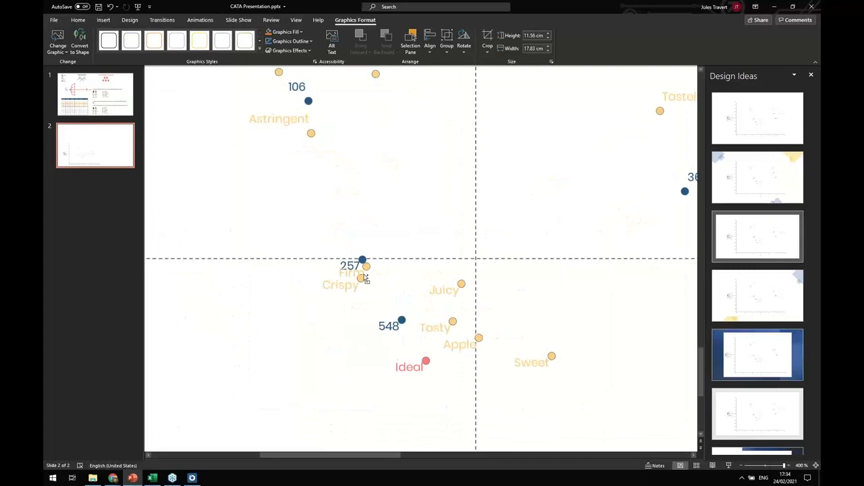
pyautogui.keyDown('ctrl'); pyautogui.scroll(-2, 448, 248); pyautogui.keyUp('ctrl')
pyautogui.keyDown('ctrl'); pyautogui.scroll(-5, 448, 248); pyautogui.keyUp('ctrl')
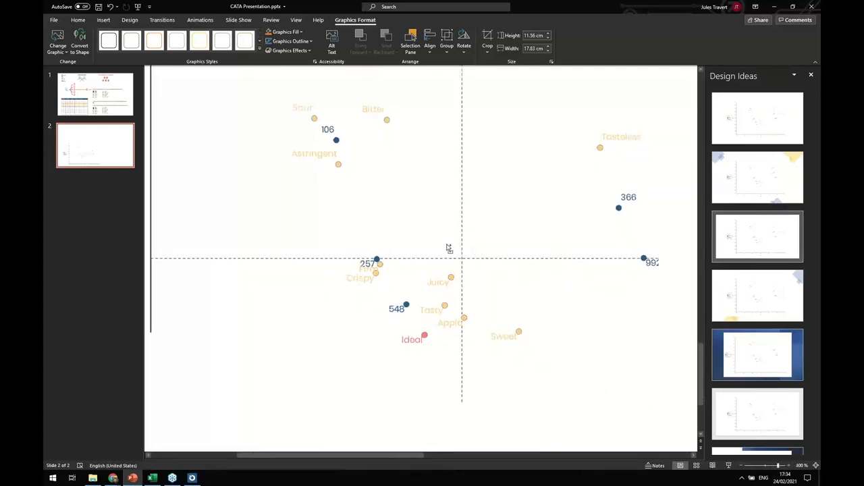
pyautogui.moveTo(471, 231); pyautogui.dragTo(654, 116)
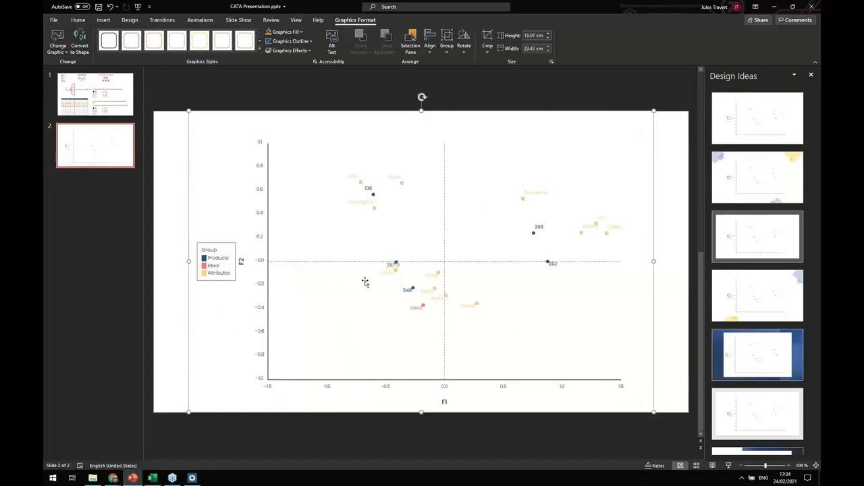
# Ungroup the plot graphic into editable drawing shapes.
pyautogui.rightClick(370, 246)
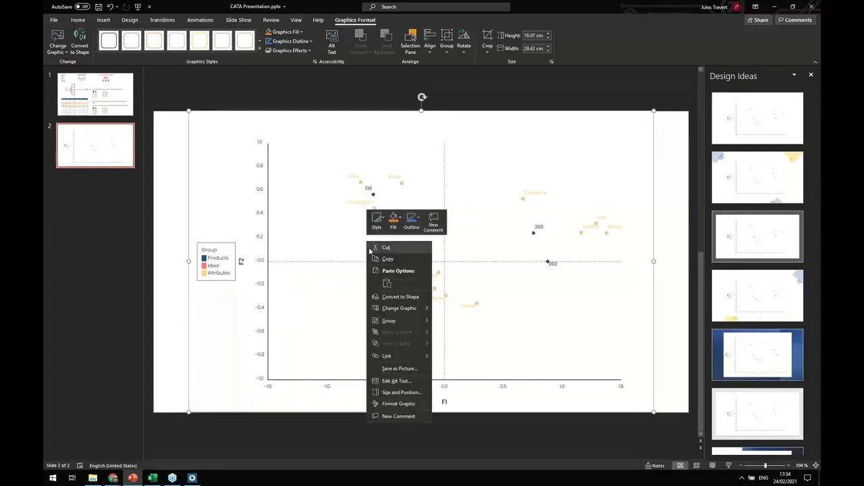
pyautogui.moveTo(406, 321)
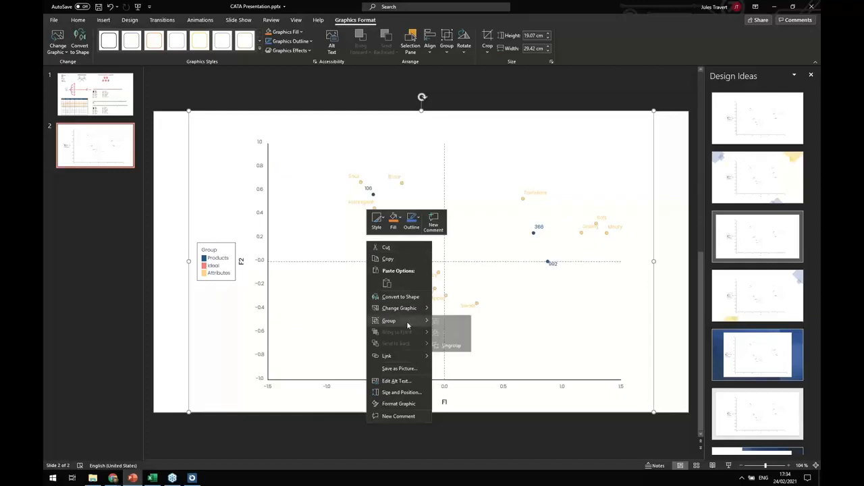
pyautogui.click(469, 346)
pyautogui.click(419, 263)
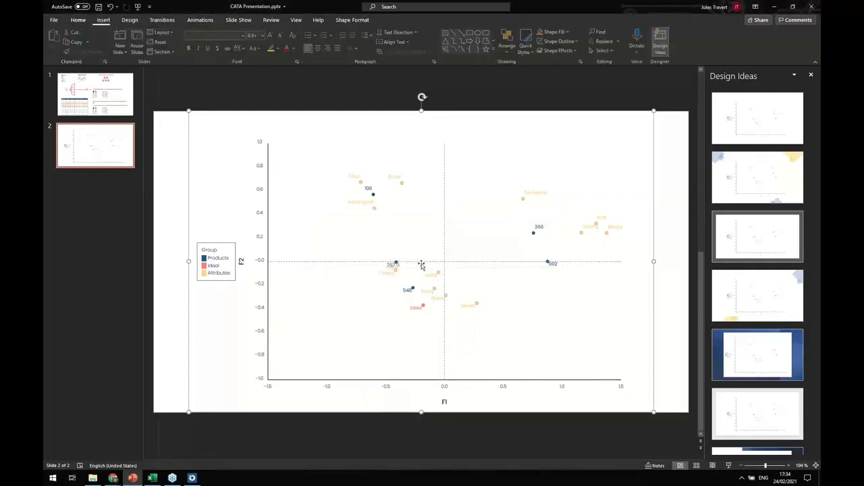
# Move the Astringent and Crispy labels slightly downward on the plot.
pyautogui.click(417, 197)
pyautogui.moveTo(422, 204); pyautogui.dragTo(432, 203)
pyautogui.click(452, 287)
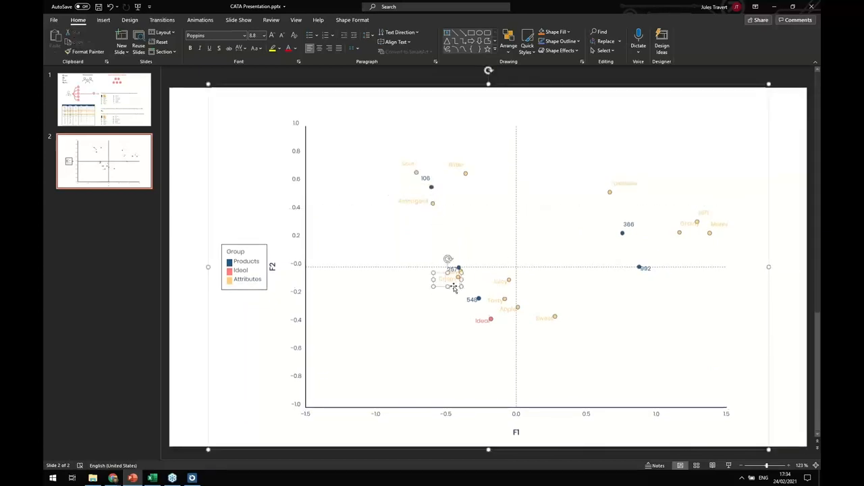
pyautogui.click(453, 278)
pyautogui.moveTo(448, 282)
pyautogui.mouseDown()
pyautogui.moveTo(459, 270)
pyautogui.moveTo(450, 274)
pyautogui.mouseUp()
# Select the plot area and the Tasteless, Astringent and Bitter markers one by one to check that each is a separate shape.
pyautogui.click(547, 255)
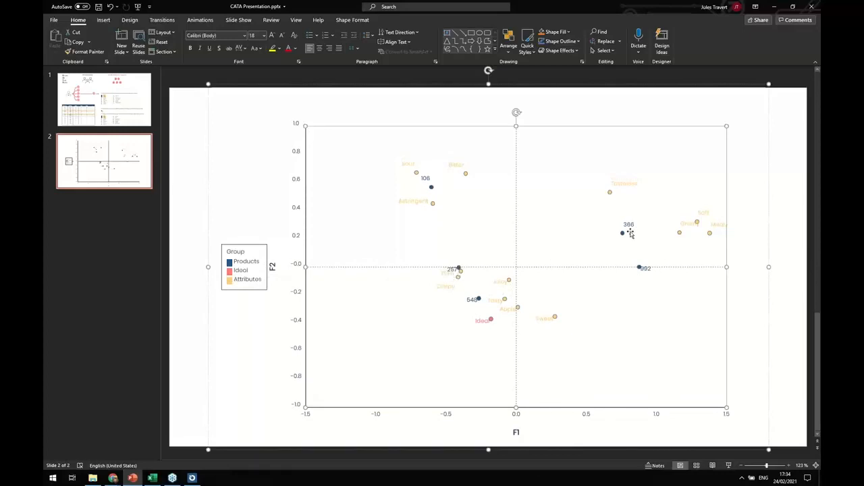
pyautogui.click(611, 190)
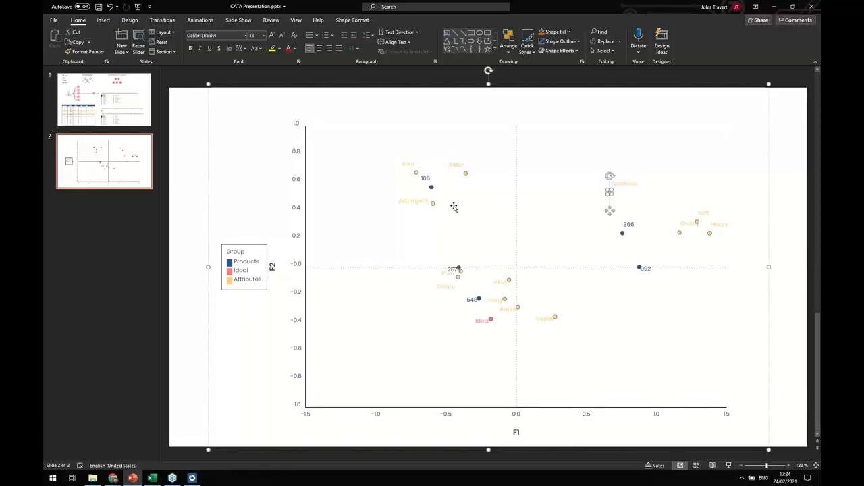
pyautogui.click(432, 202)
pyautogui.click(465, 176)
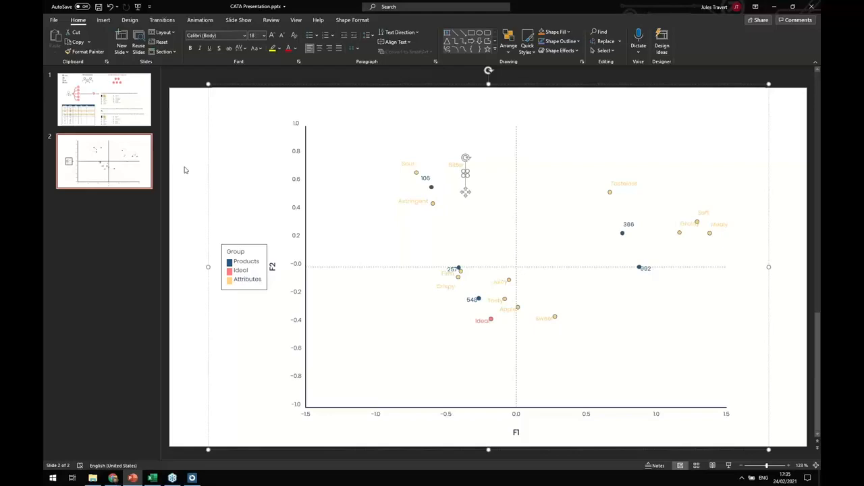
pyautogui.scroll(-1, 191, 177)
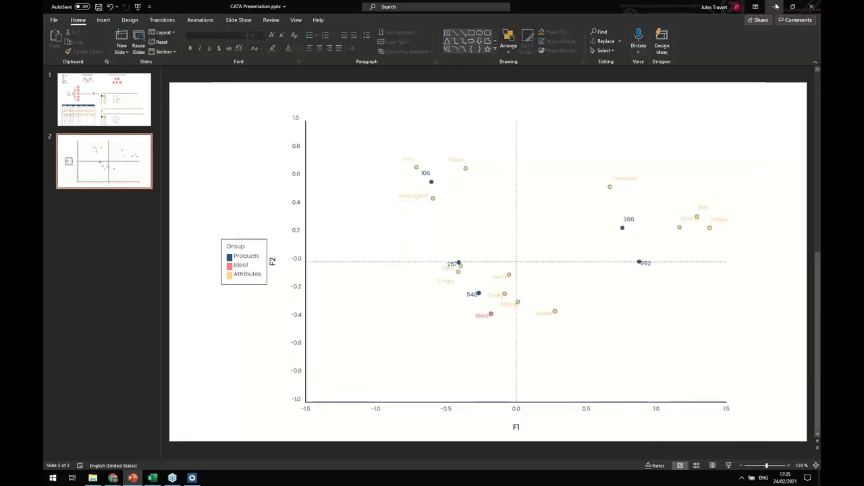
# Switch back to zenplot and save the project.
pyautogui.click(774, 7)
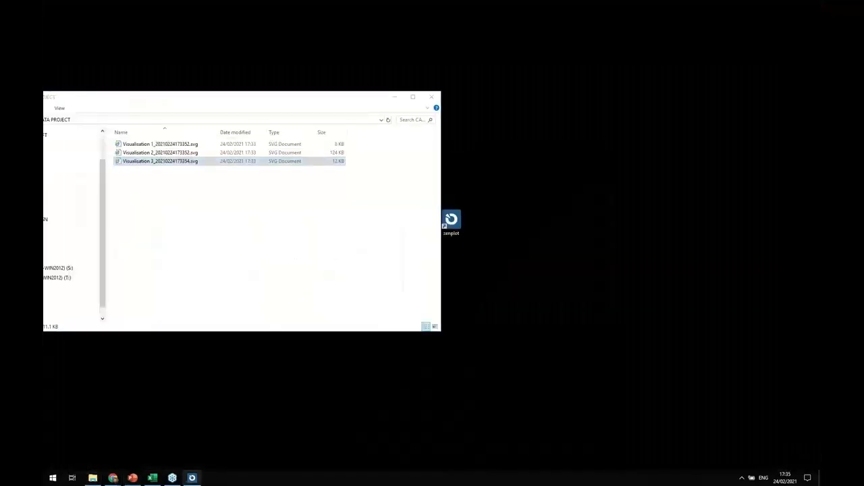
pyautogui.click(192, 478)
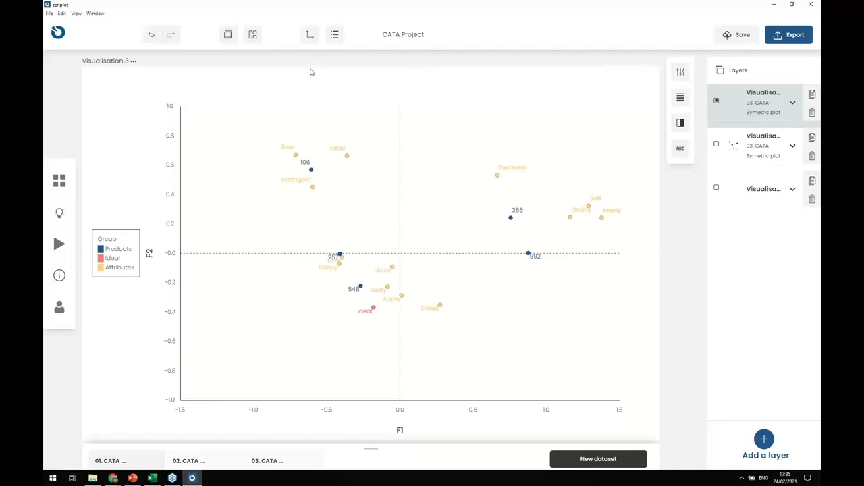
pyautogui.click(735, 37)
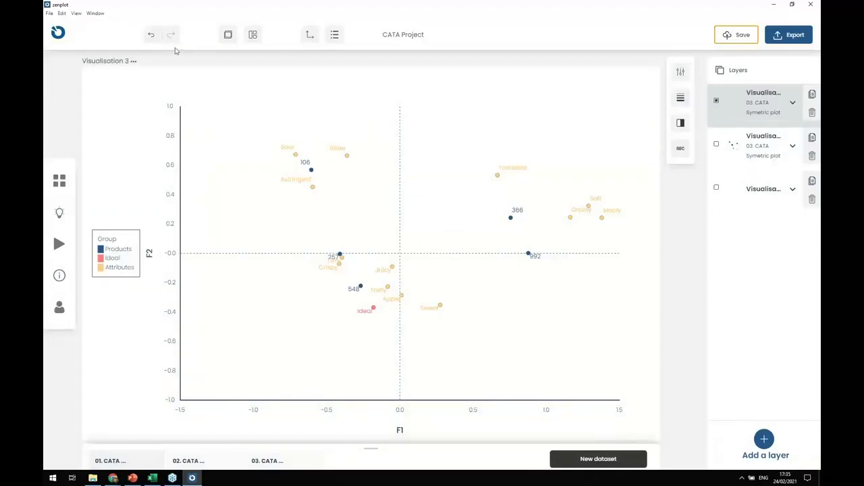
# Export the project as the Zenplot project file CATA Project.zen in the Webinar EN folder on the Desktop.
pyautogui.click(49, 15)
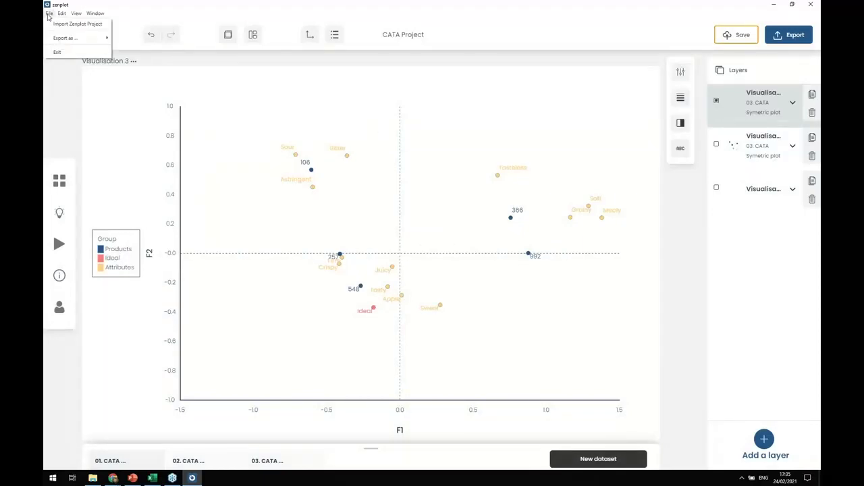
pyautogui.moveTo(61, 39)
pyautogui.click(155, 41)
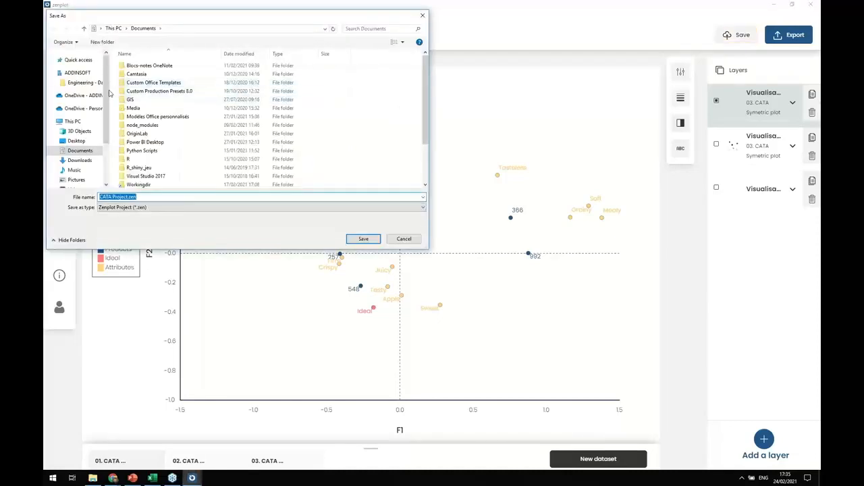
pyautogui.click(74, 140)
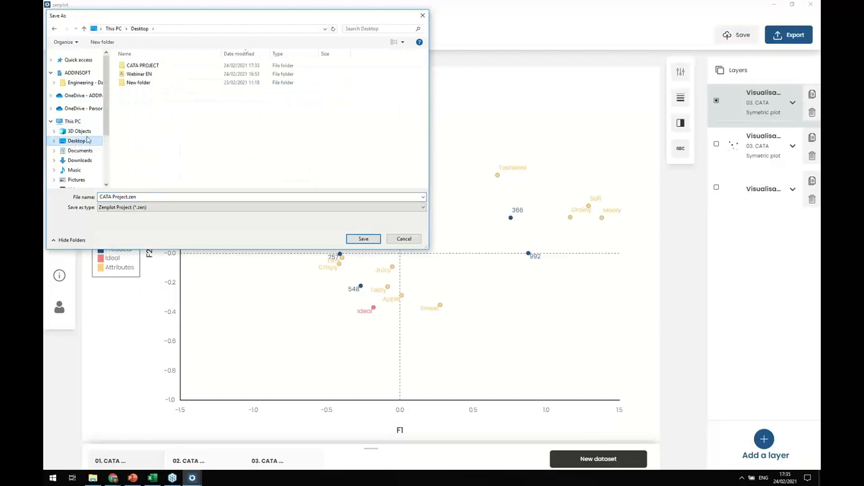
pyautogui.doubleClick(158, 74)
pyautogui.click(364, 240)
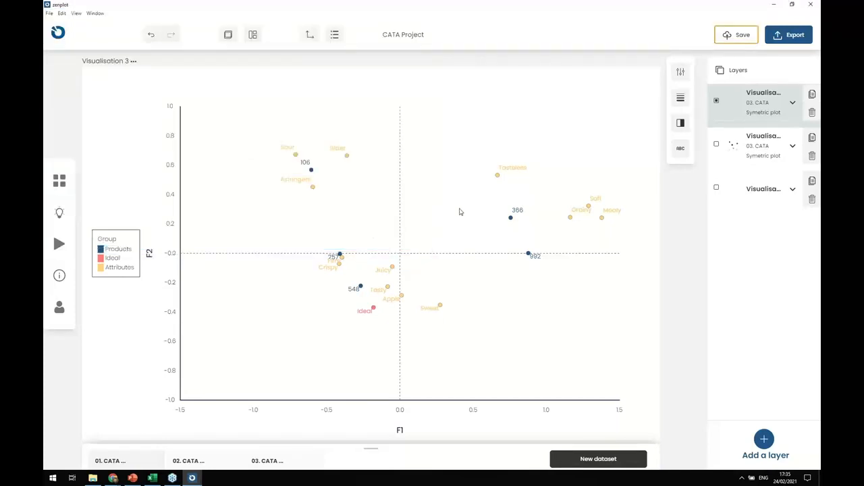
# Return to the project overview and permanently delete CATA Project.
pyautogui.click(62, 185)
pyautogui.click(287, 96)
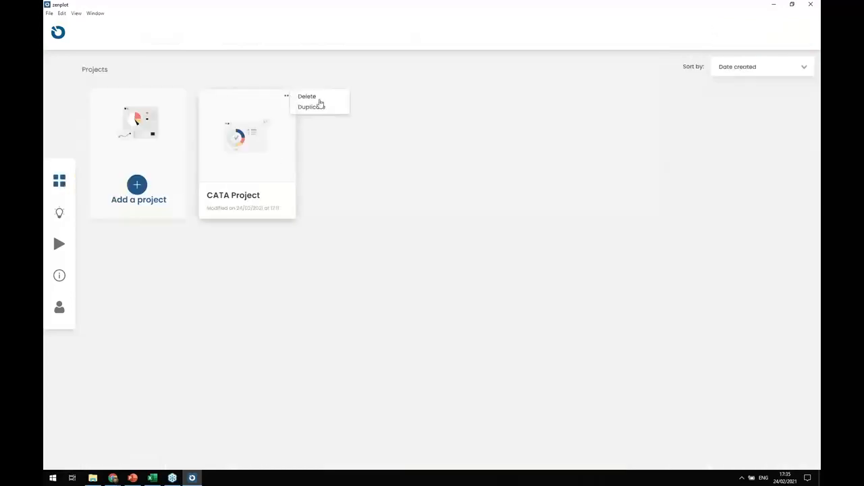
pyautogui.click(309, 96)
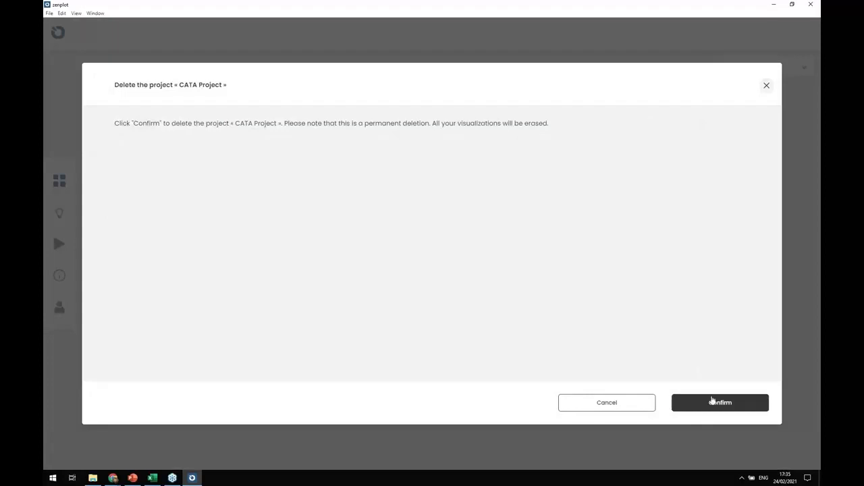
pyautogui.click(713, 403)
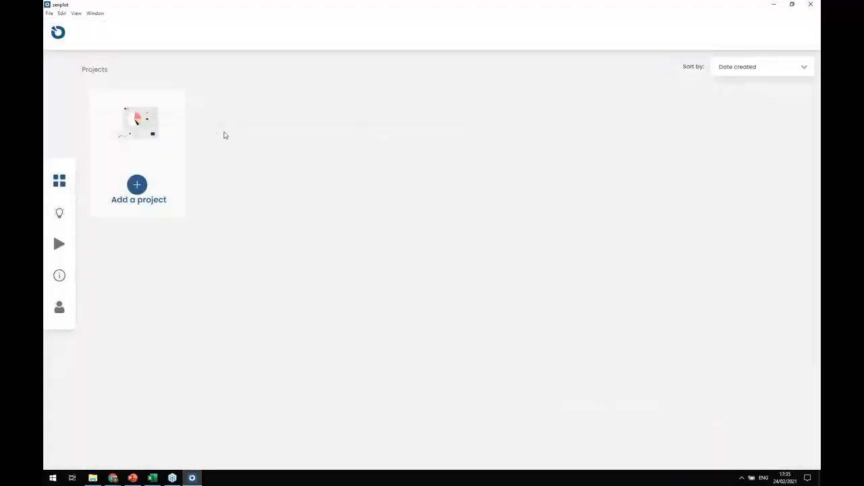
# Import the Zenplot project file CATA Project.zen from the Webinar EN folder.
pyautogui.click(50, 13)
pyautogui.click(74, 21)
pyautogui.click(174, 67)
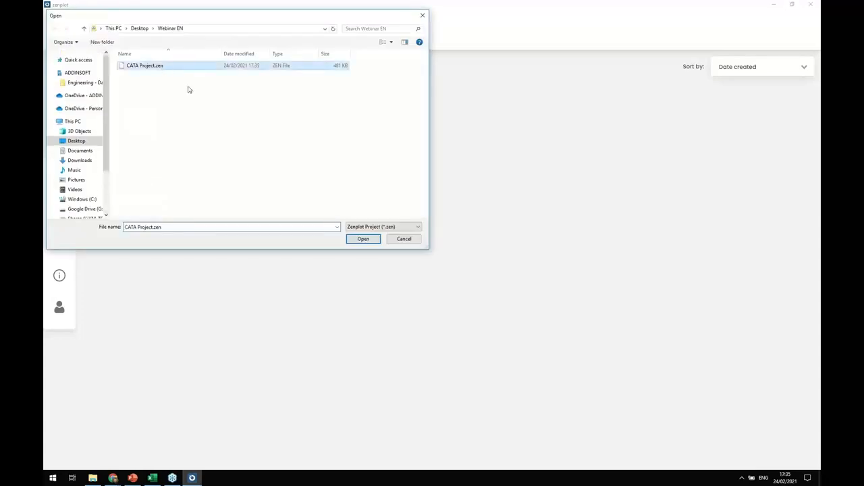
pyautogui.click(363, 240)
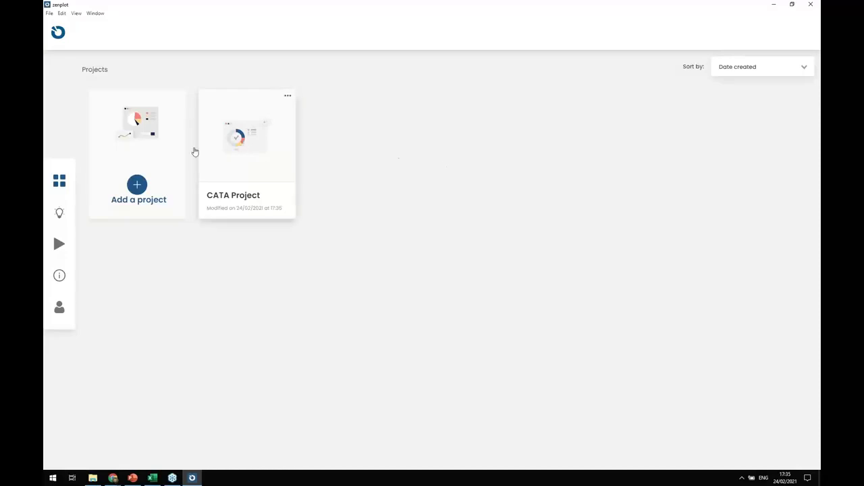
# Browse the previews of the imported CATA Project through to Visualisation 3 and open the project.
pyautogui.click(264, 146)
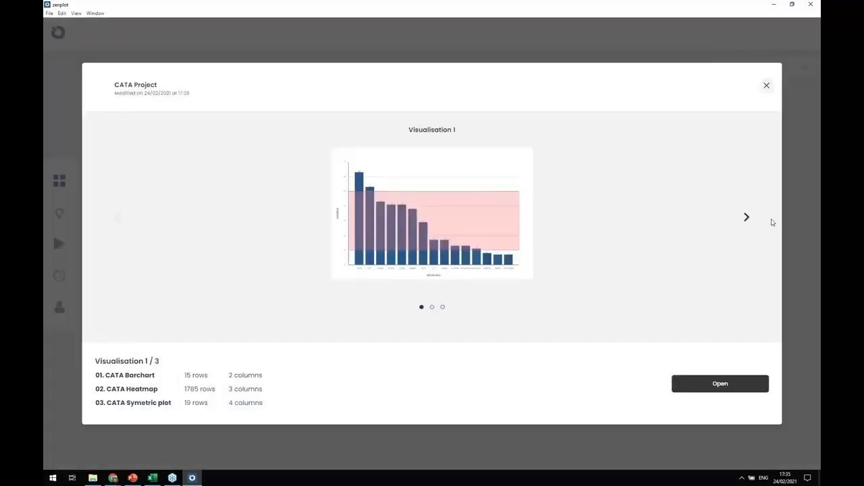
pyautogui.click(747, 217)
pyautogui.click(747, 217)
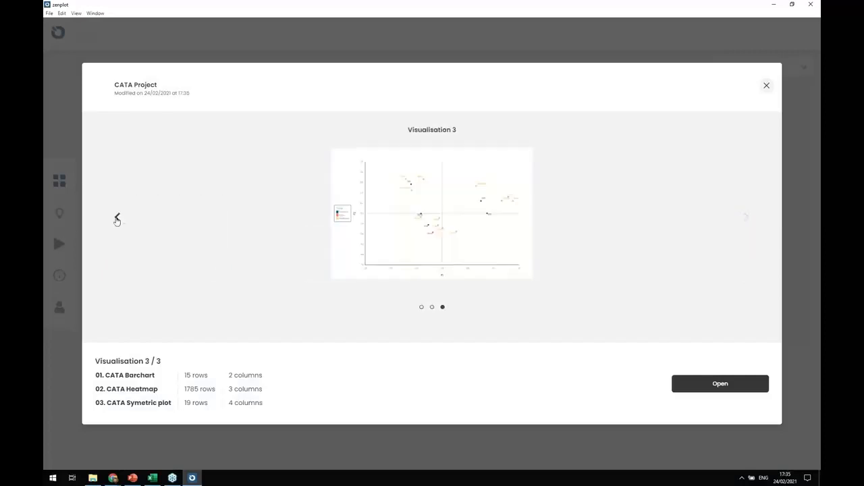
pyautogui.click(711, 395)
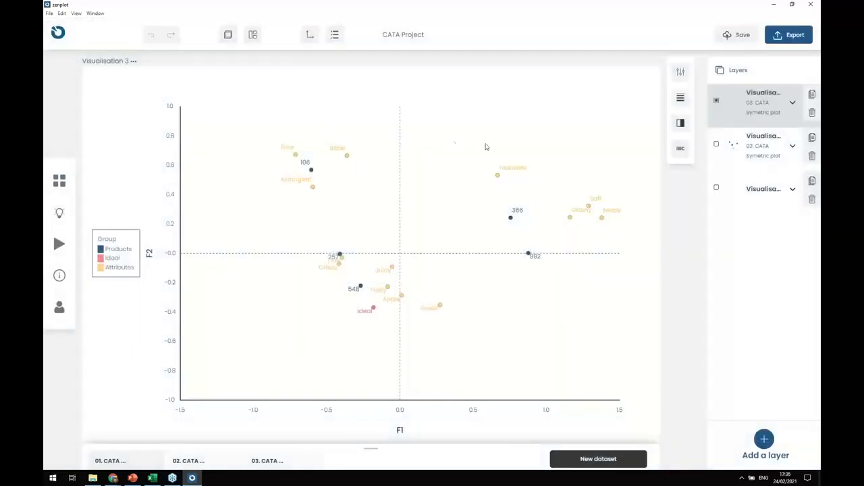
# Look through the project's dataset tables, including the third CATA dataset, and return to the plot.
pyautogui.moveTo(371, 448); pyautogui.dragTo(360, 467)
pyautogui.click(226, 280)
pyautogui.click(267, 282)
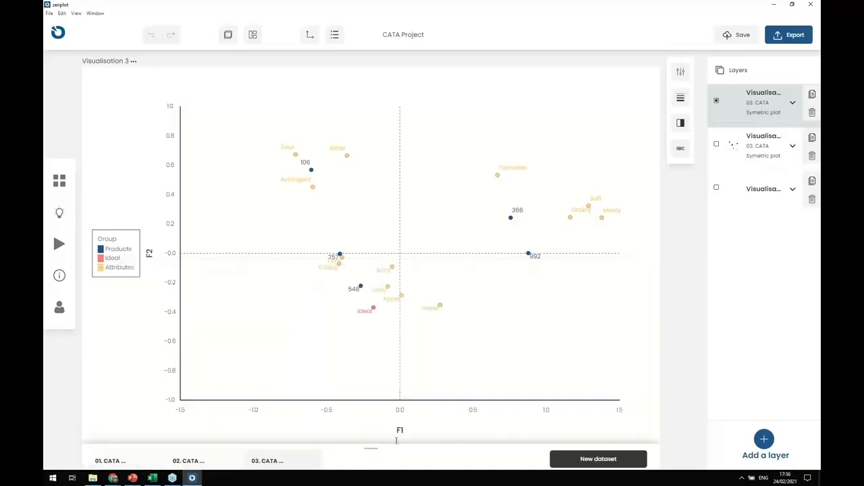
# Try the ggplot2 (classic) theme on Visualisation 3 and switch it to the Seaborn theme.
pyautogui.click(254, 35)
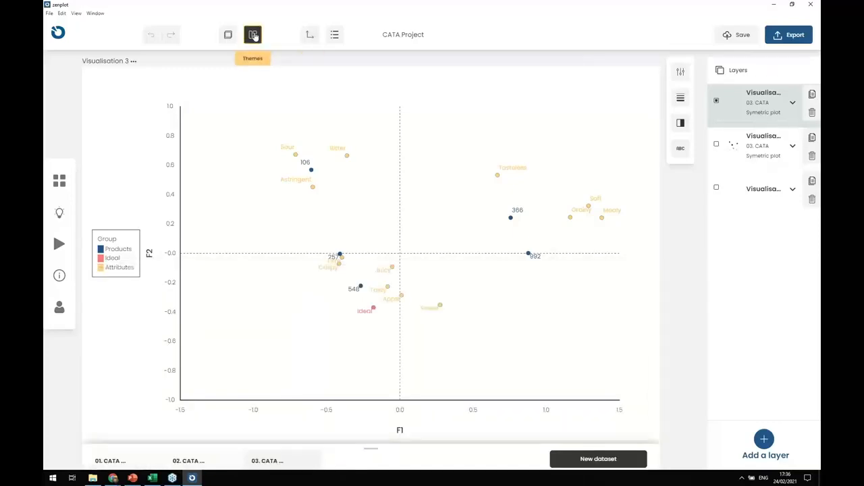
pyautogui.click(339, 90)
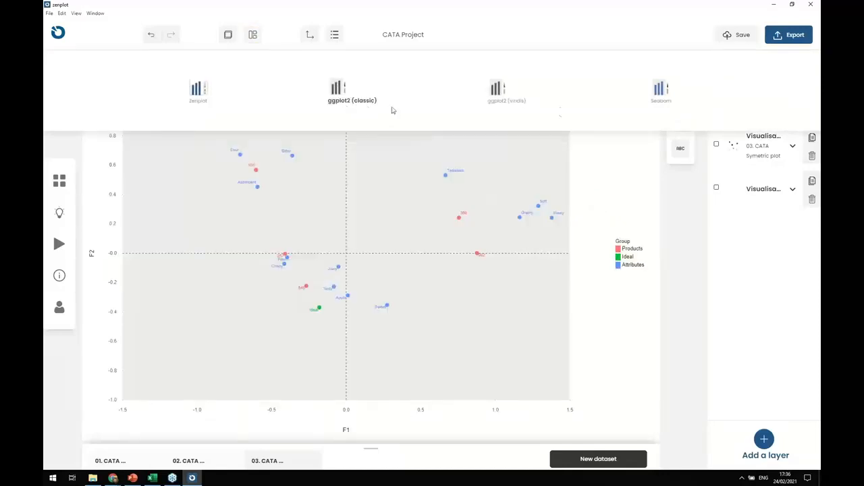
pyautogui.click(661, 91)
pyautogui.click(548, 182)
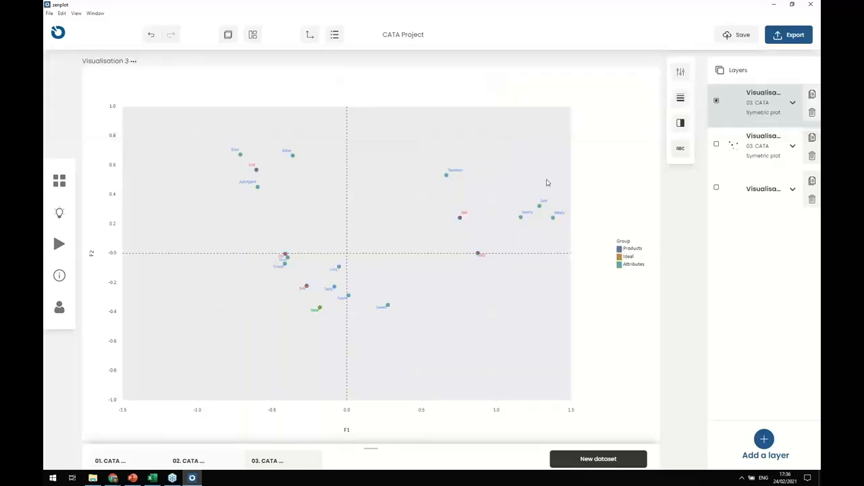